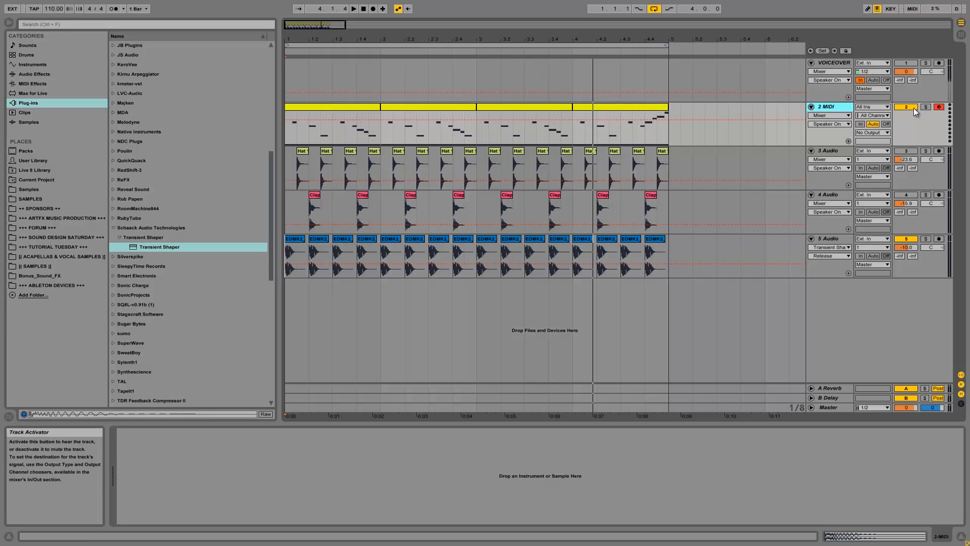
Mute the 5 Audio track and load Reveal Sound's Spire synth onto the 2 MIDI track
left_click(900, 239)
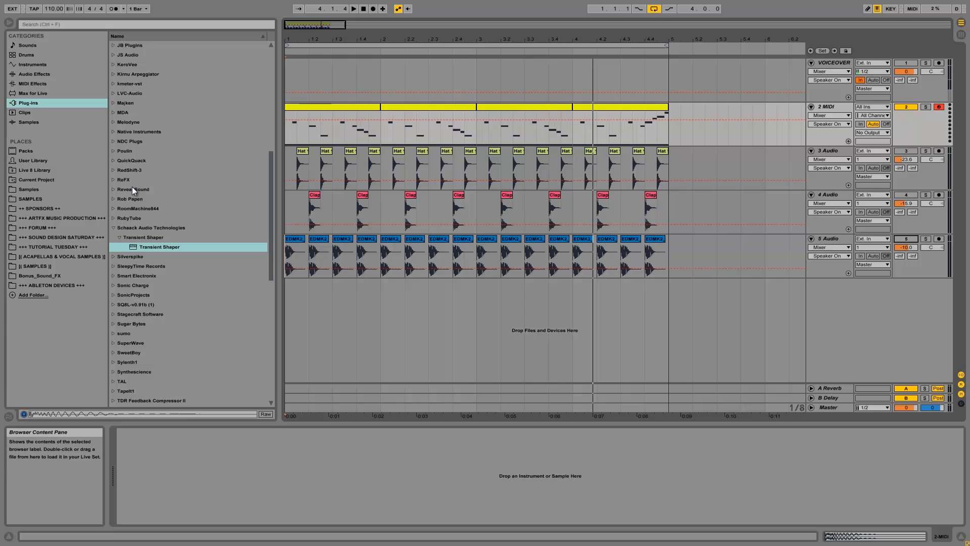
left_click(114, 189)
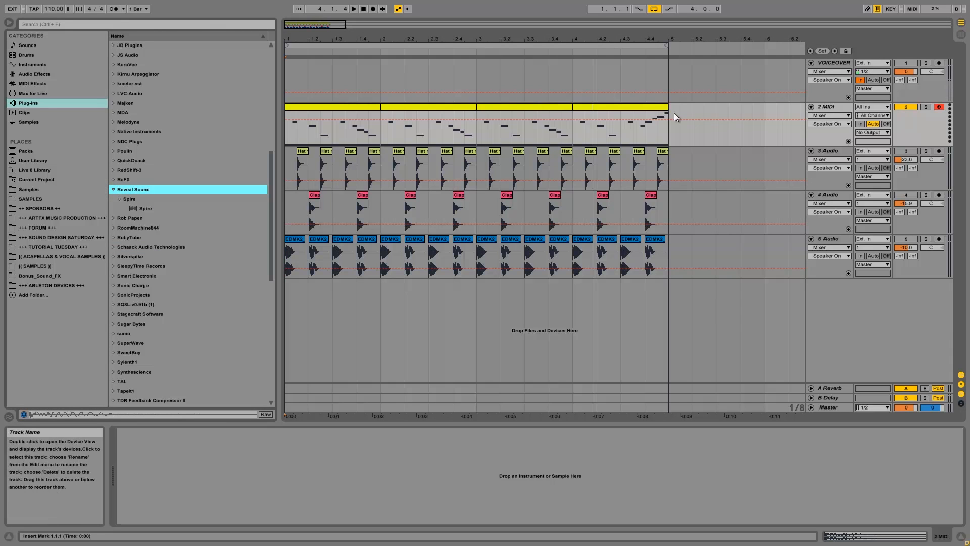
left_click(317, 107)
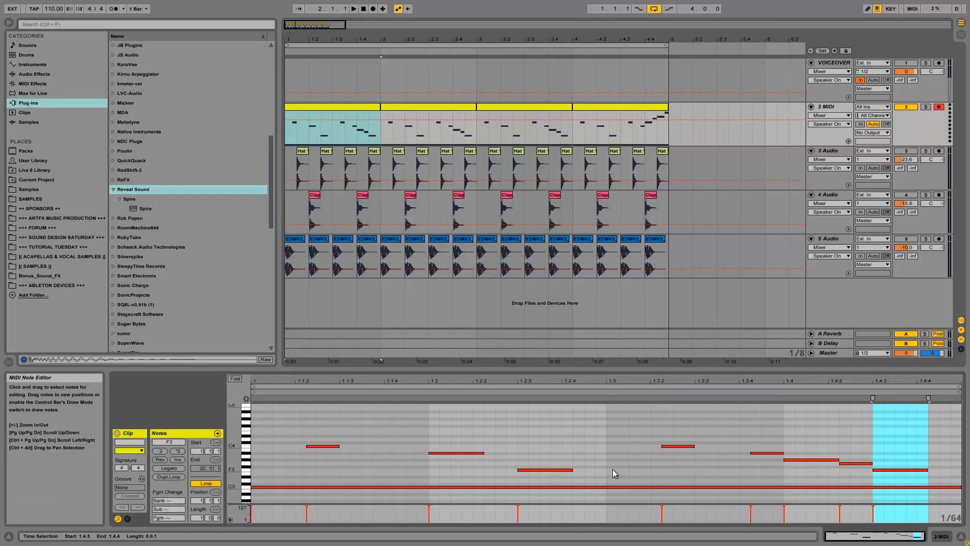
double_click(141, 208)
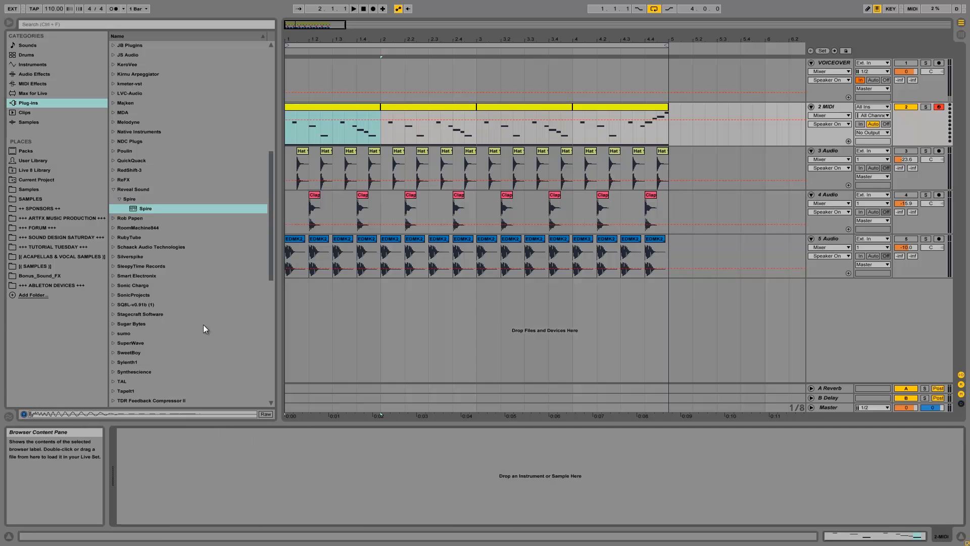
left_click_drag(151, 207, 177, 460)
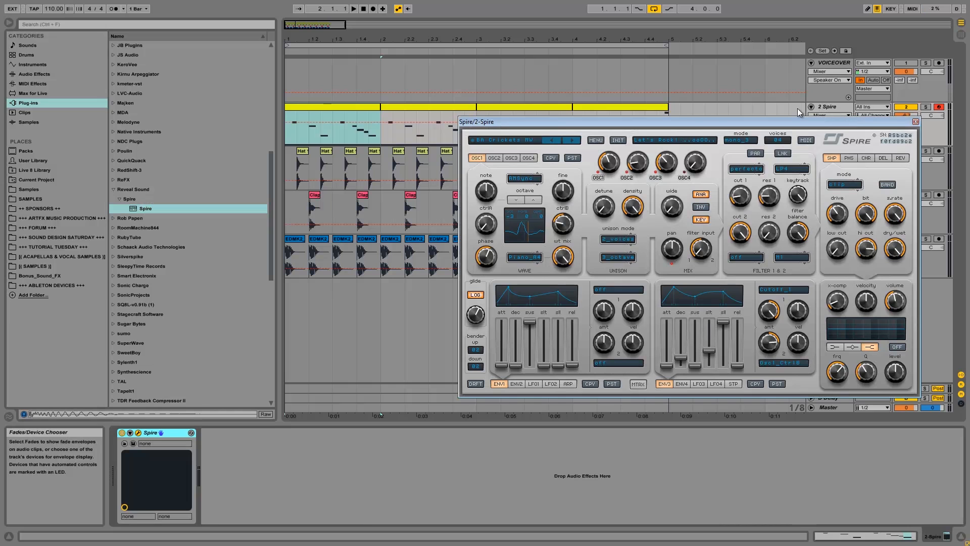
left_click_drag(560, 122, 443, 150)
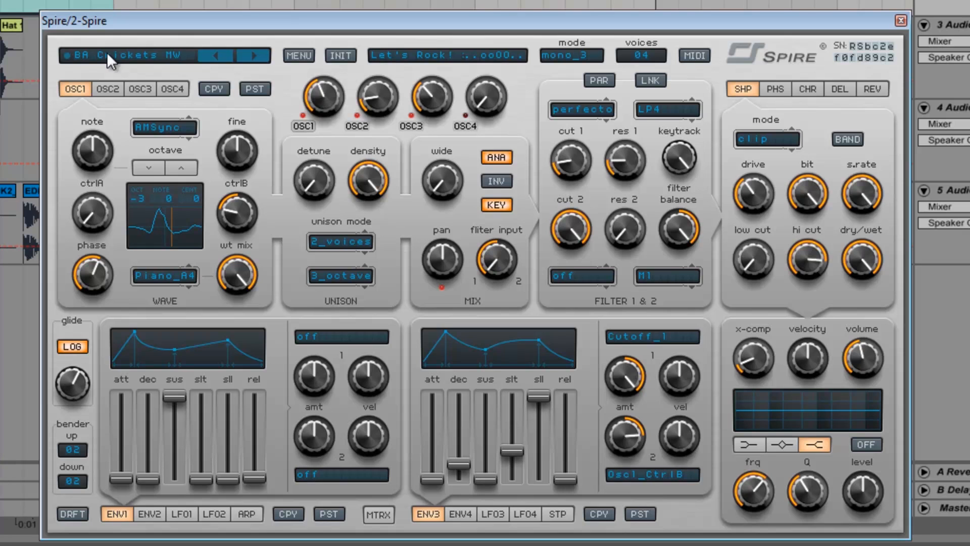
Initialize the Spire patch and set its play mode to mono_1
left_click(341, 56)
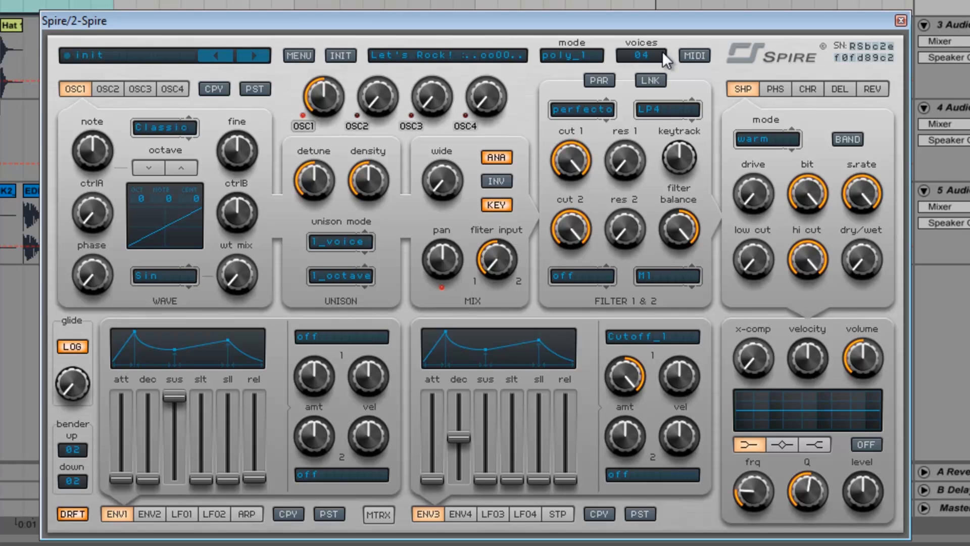
left_click(586, 53)
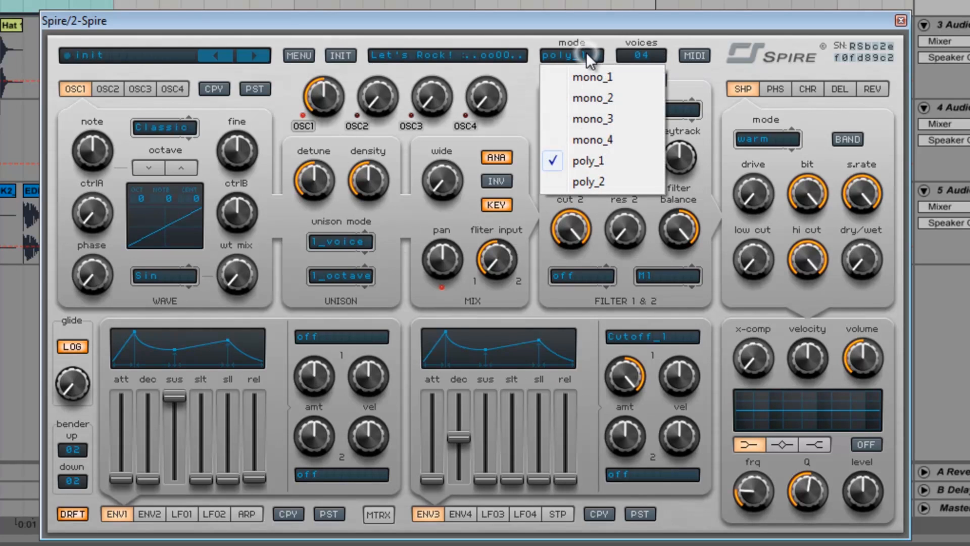
left_click(613, 77)
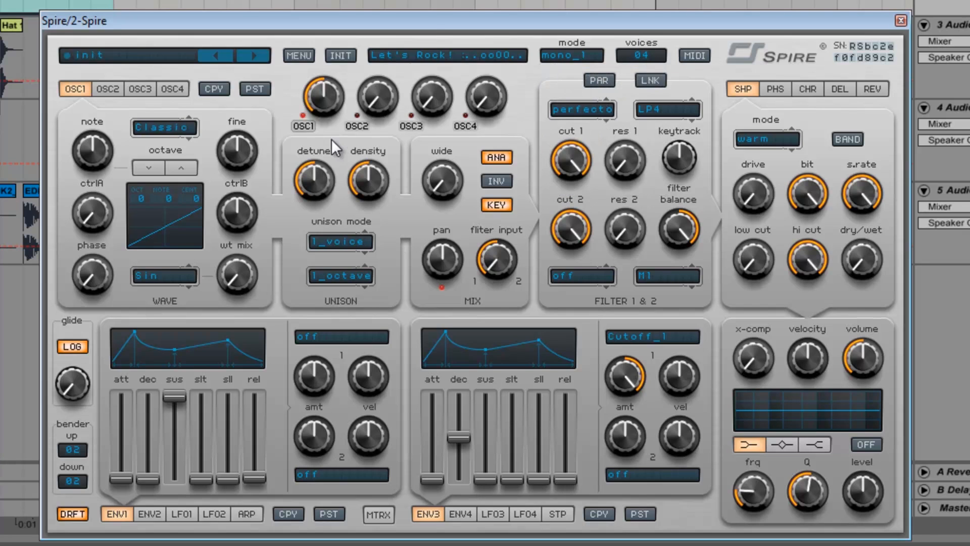
Switch the play mode to poly_1 and back to mono_1
left_click(593, 53)
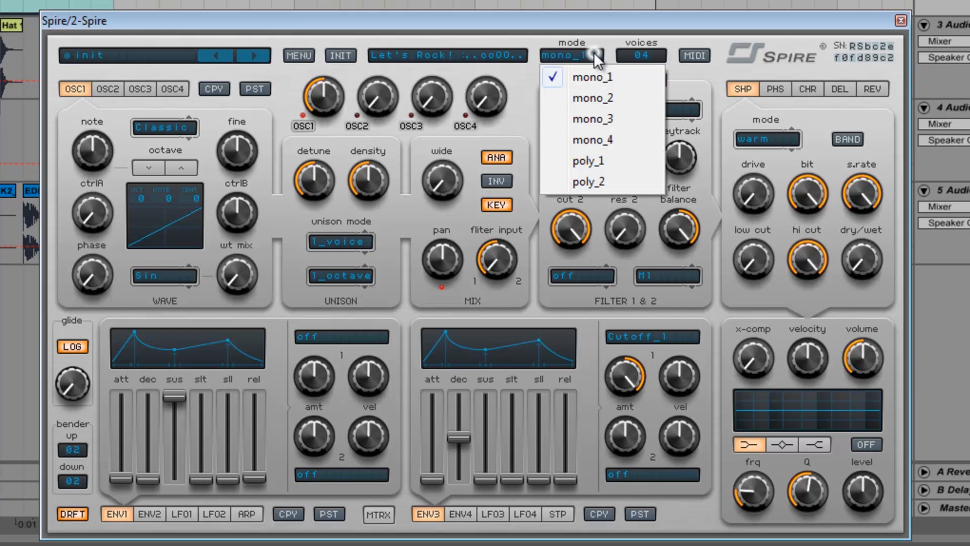
left_click(592, 158)
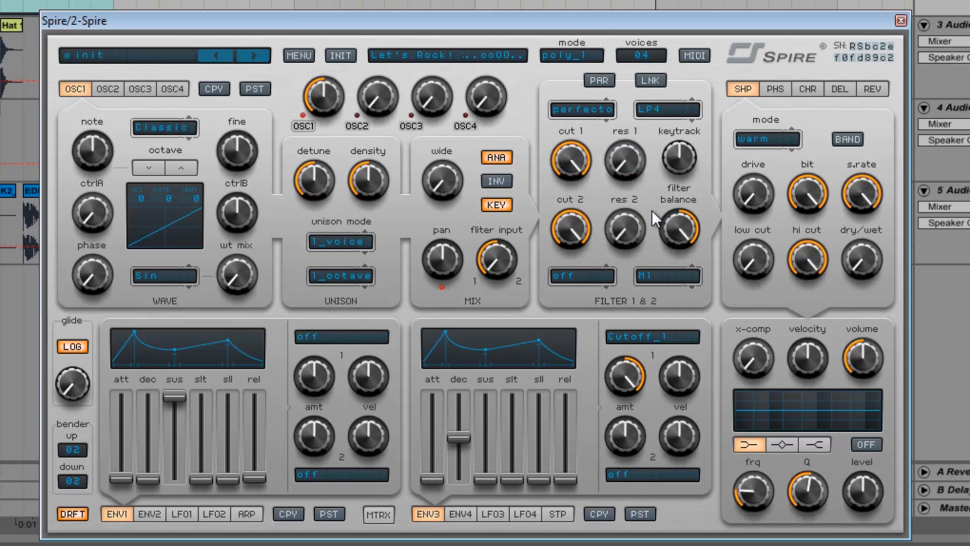
left_click(575, 50)
left_click(580, 73)
Set oscillator 1's octave to -3 and shape filter 1 with cutoff 560, slightly raised resonance and an ENV3 decay of 402
double_click(154, 167)
left_click_drag(574, 152, 565, 207)
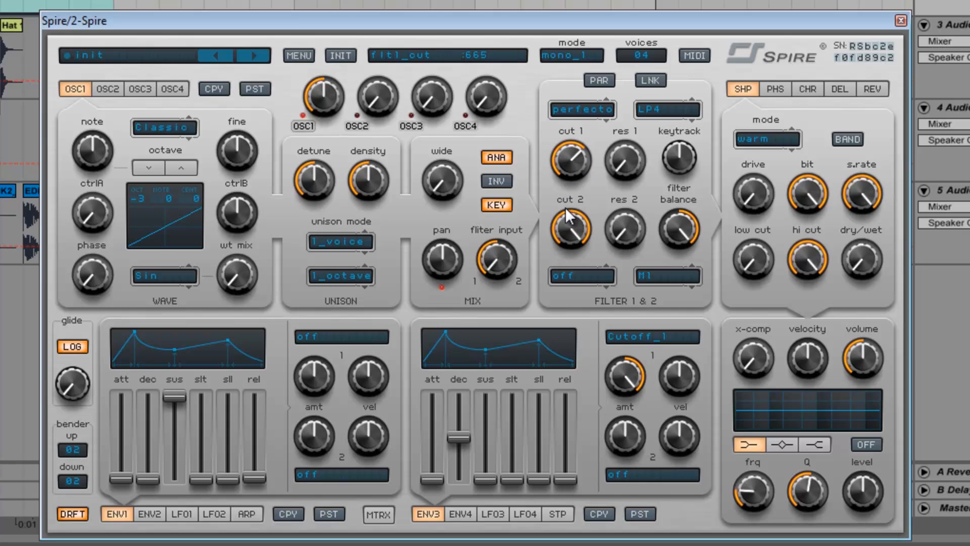
left_click_drag(570, 162, 572, 244)
mouse_move(458, 437)
left_mouse_down()
mouse_move(458, 453)
mouse_move(468, 446)
left_mouse_up()
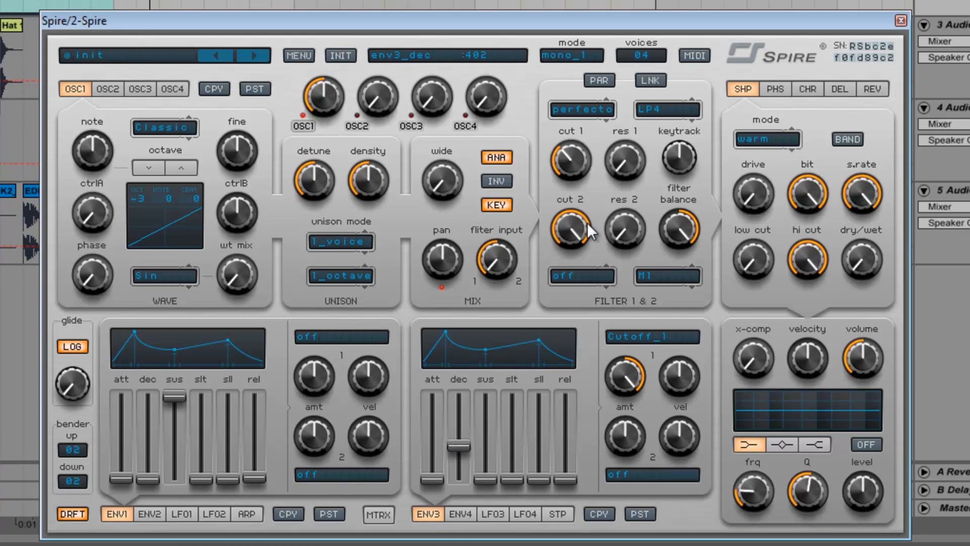
left_click_drag(577, 171, 634, 127)
left_click_drag(582, 153, 581, 143)
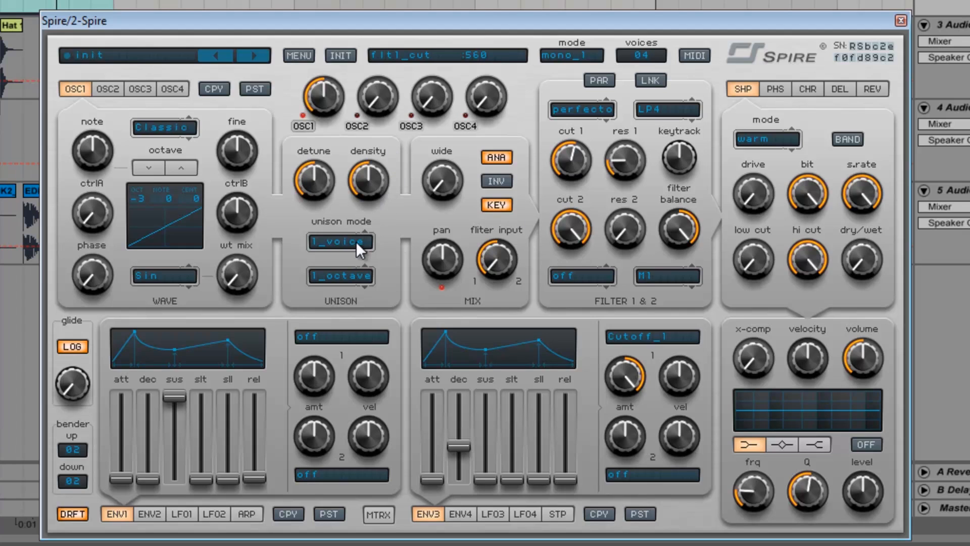
Set oscillator 1's width to 500 and raise both its mix level and the synth's output volume to 1000
left_click_drag(460, 193, 471, 116)
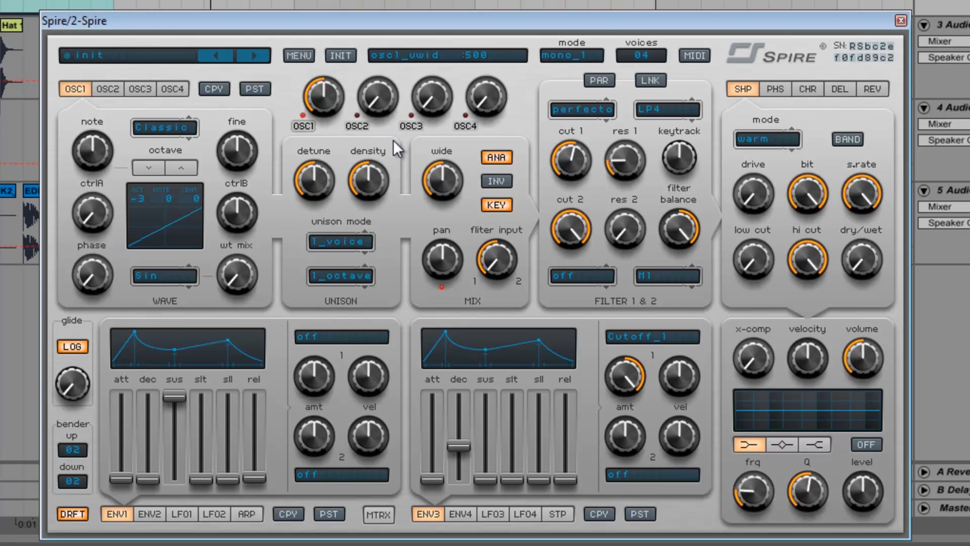
mouse_move(384, 102)
left_mouse_down()
mouse_move(391, 81)
mouse_move(380, 116)
left_mouse_up()
left_click_drag(319, 98, 320, 71)
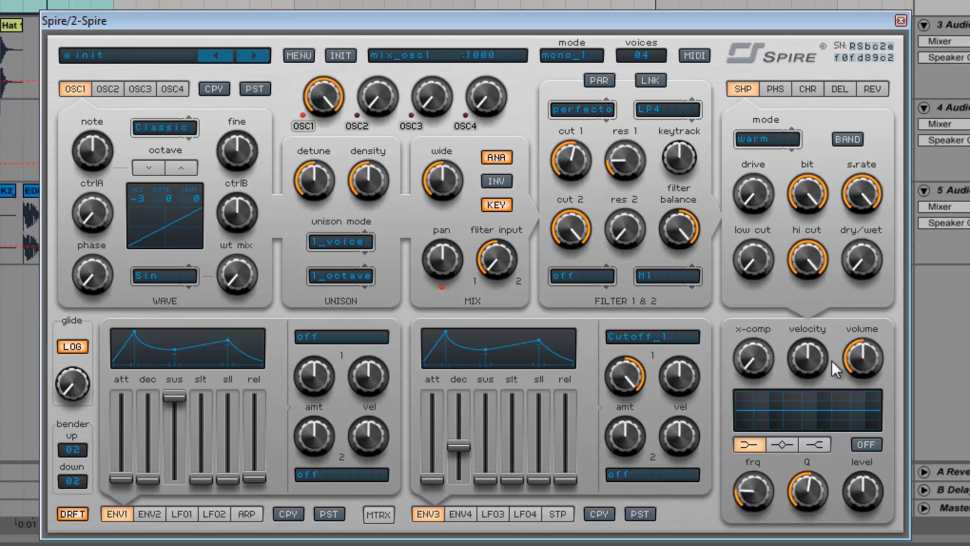
left_click_drag(863, 362, 872, 314)
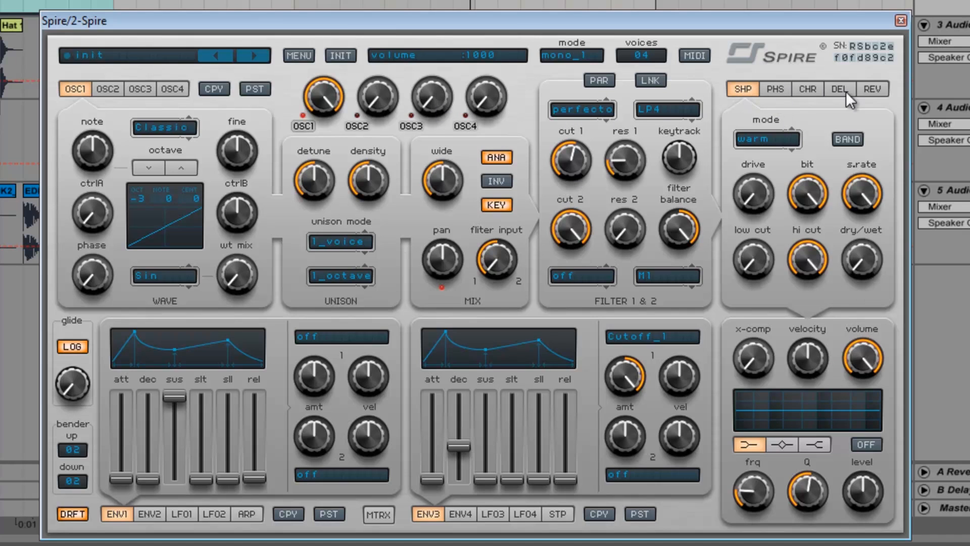
Set the phaser effect to vowelLow stages with dry/wet at 1000, its rate at minimum and its depth at 0
left_click(771, 88)
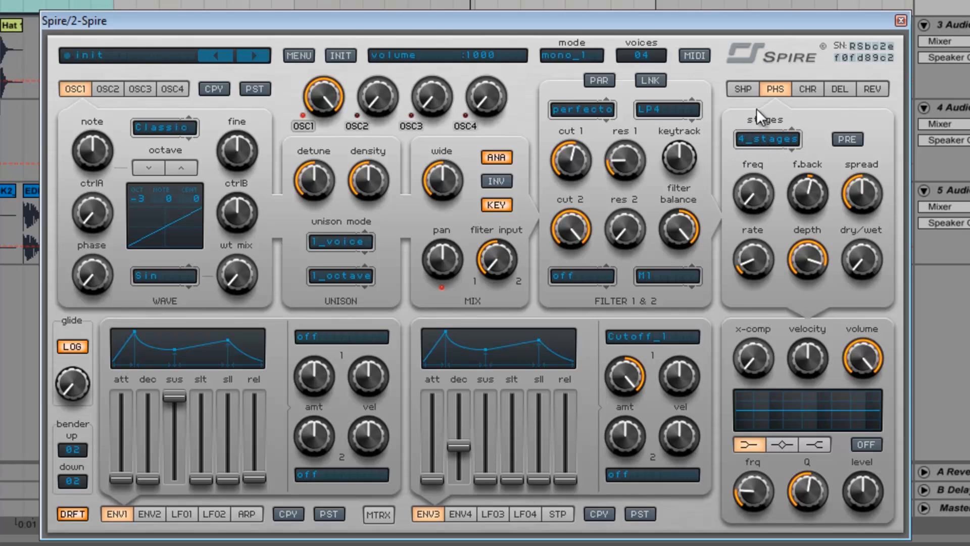
left_click(765, 140)
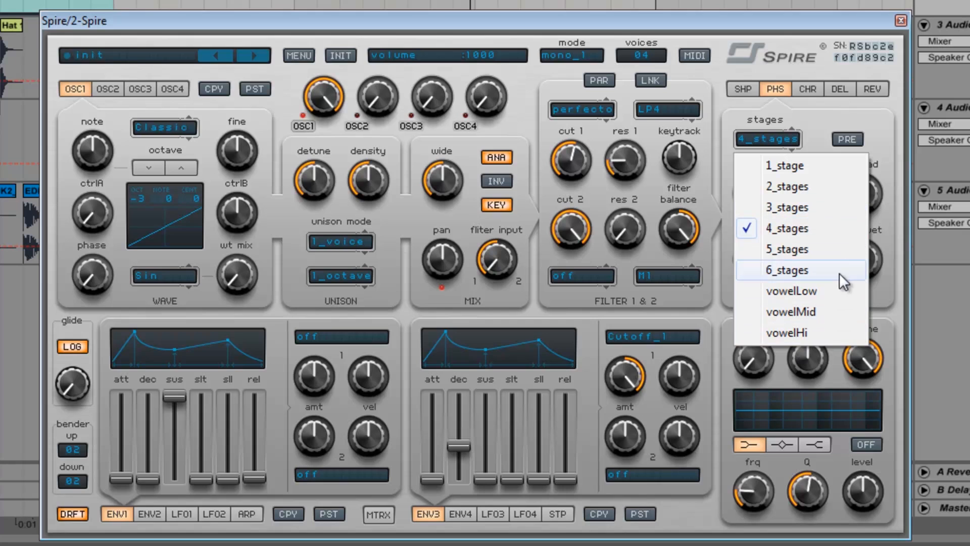
left_click(826, 290)
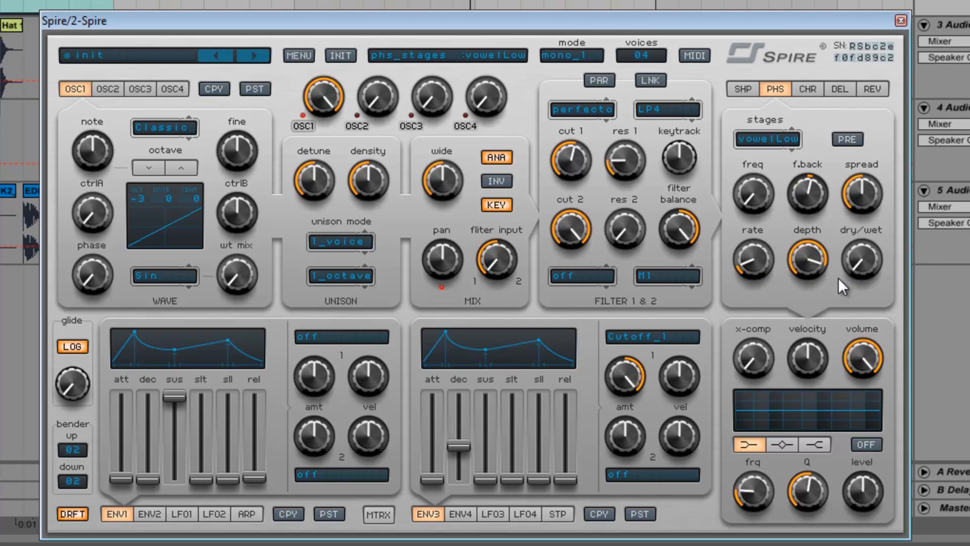
left_click_drag(865, 269, 921, 1)
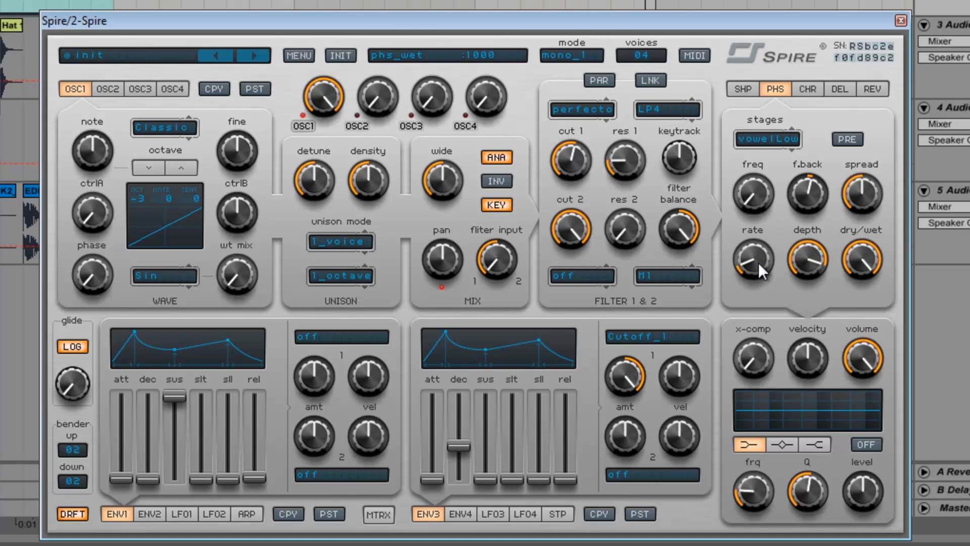
left_click_drag(757, 266, 757, 261)
left_click_drag(762, 251, 762, 283)
left_click_drag(816, 258, 815, 288)
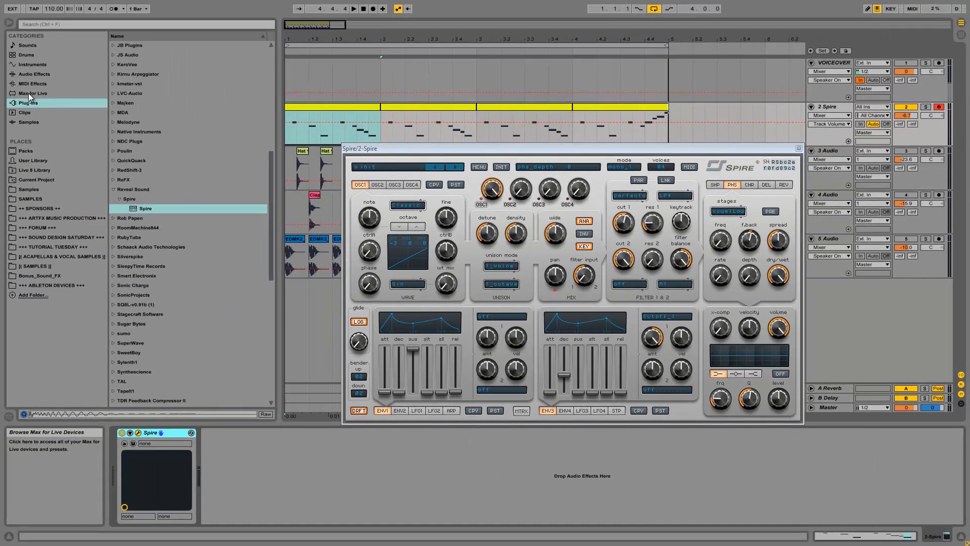
Add the Max for Live LFO MIDI device before Spire and switch it to tempo sync with a rate of 4
left_click(29, 93)
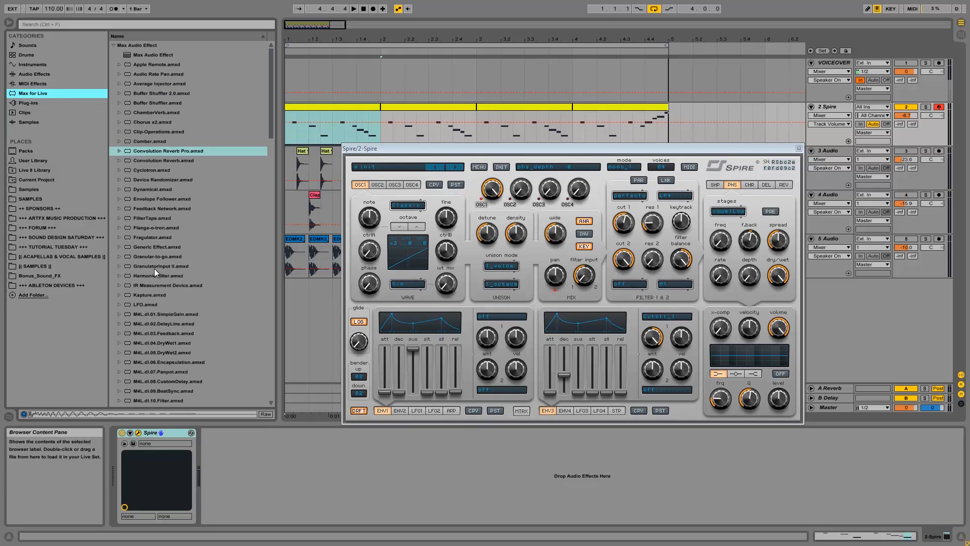
mouse_move(146, 303)
left_mouse_down()
mouse_move(226, 469)
mouse_move(130, 467)
left_mouse_up()
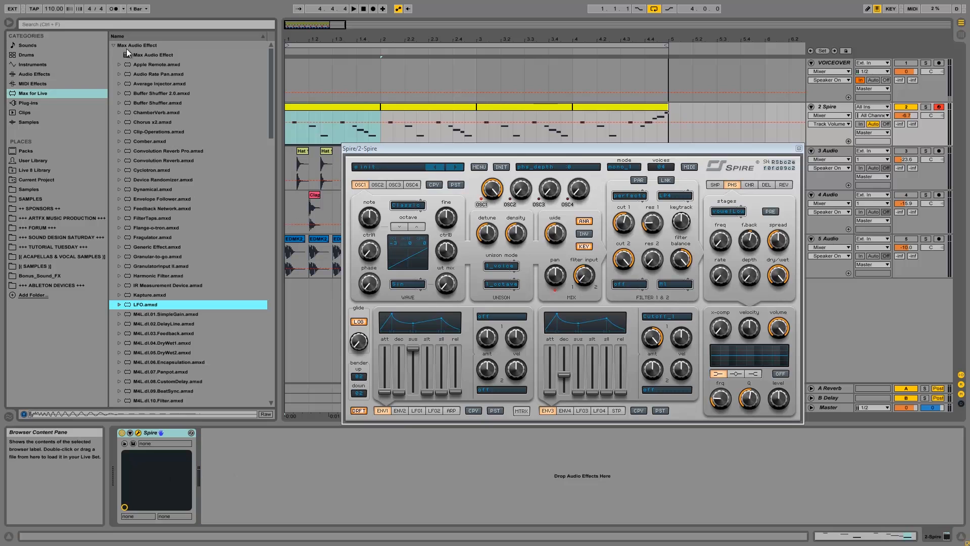
left_click(114, 45)
left_click(113, 64)
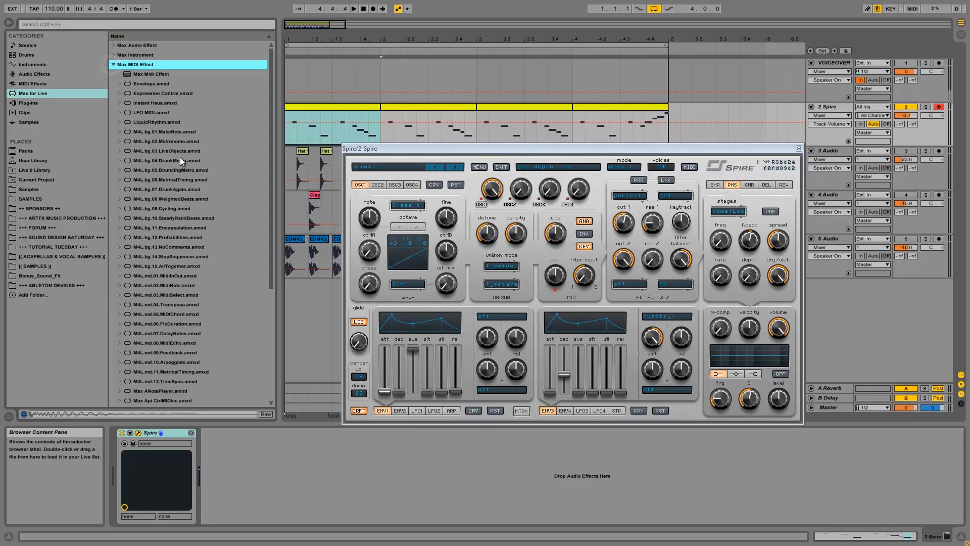
left_click_drag(154, 112, 286, 148)
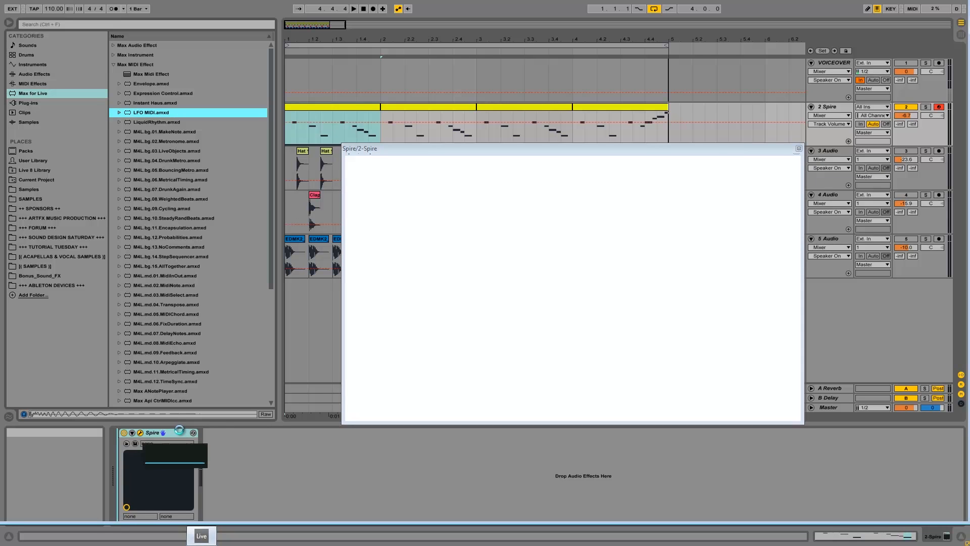
left_click_drag(180, 430, 173, 449)
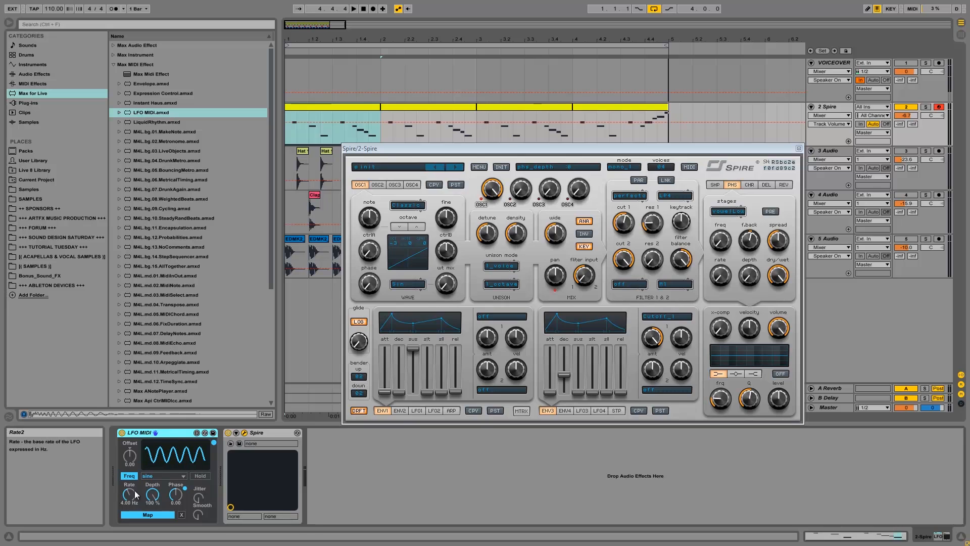
left_click(129, 476)
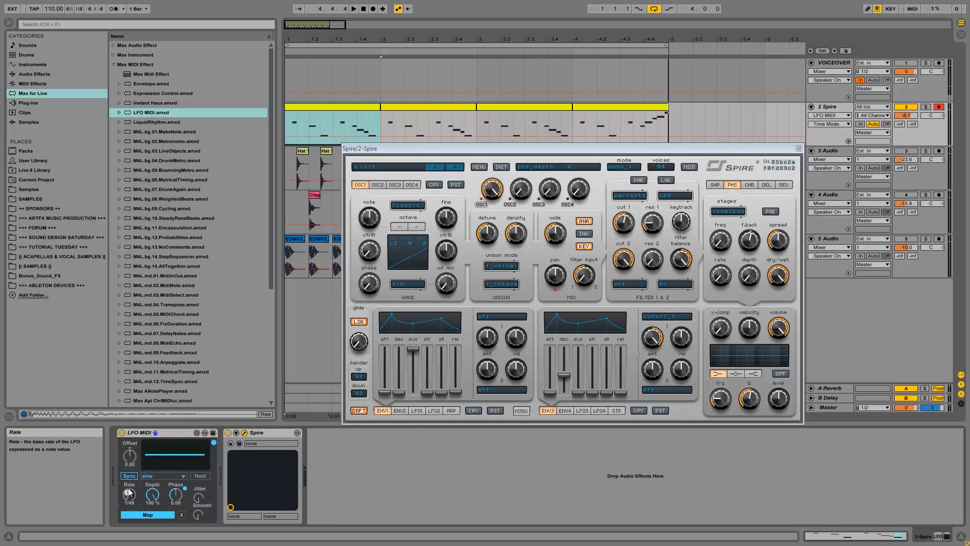
left_click_drag(131, 475, 132, 466)
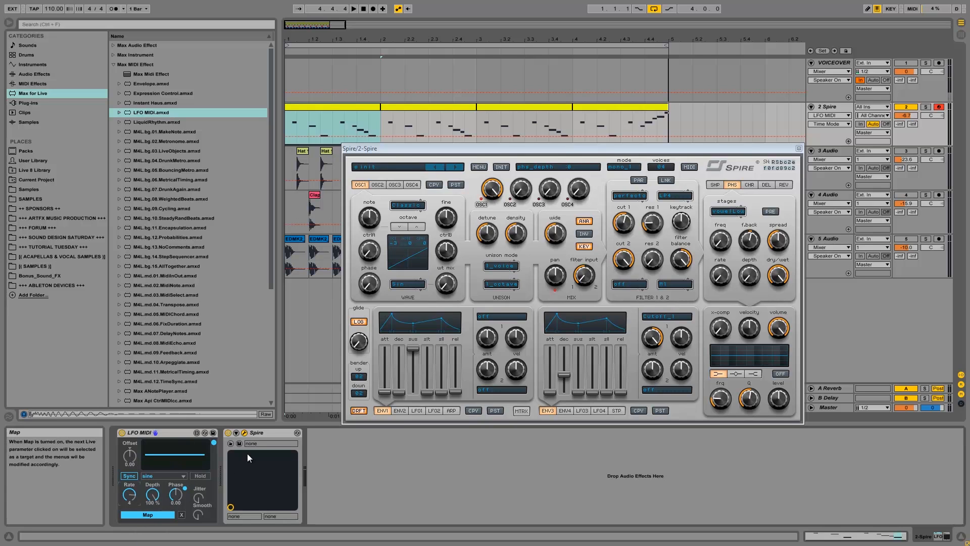
Add the phaser frequency phs_freq to Spire's configured parameters, map the LFO to it, and play the loop to hear the modulation
left_click(237, 433)
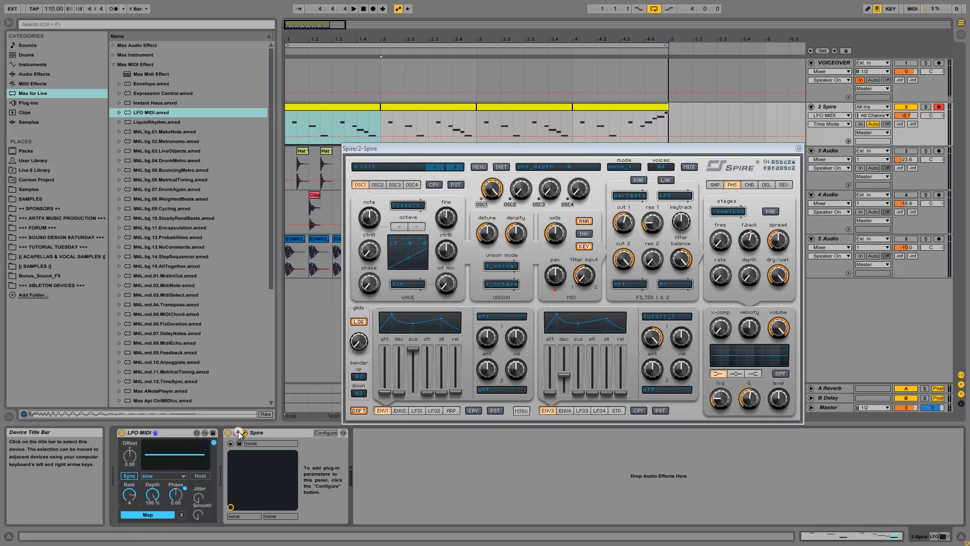
left_click(326, 432)
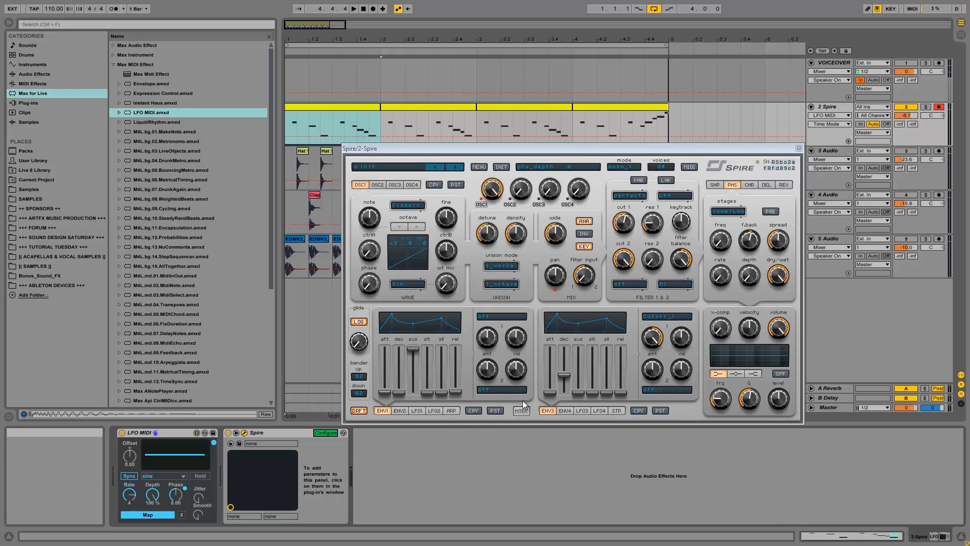
left_click(723, 245)
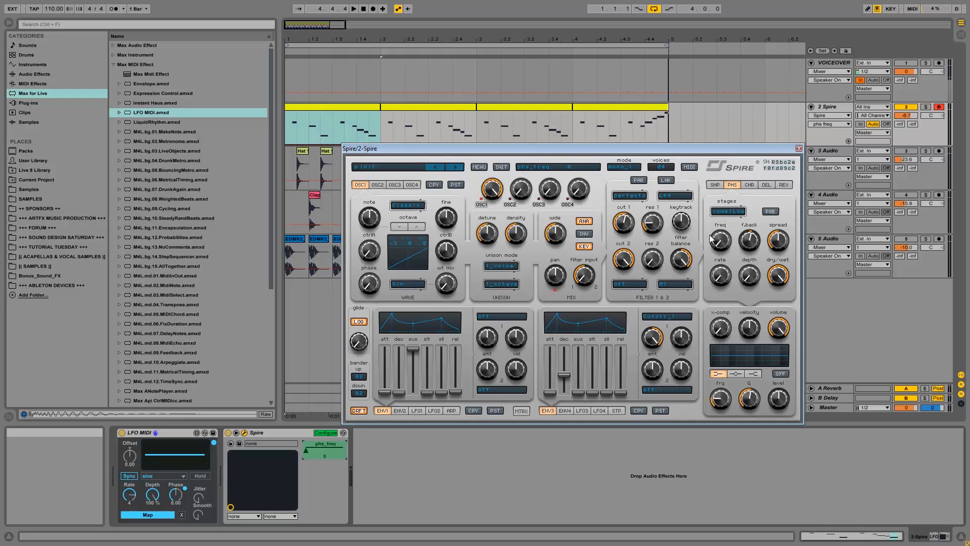
left_click(147, 516)
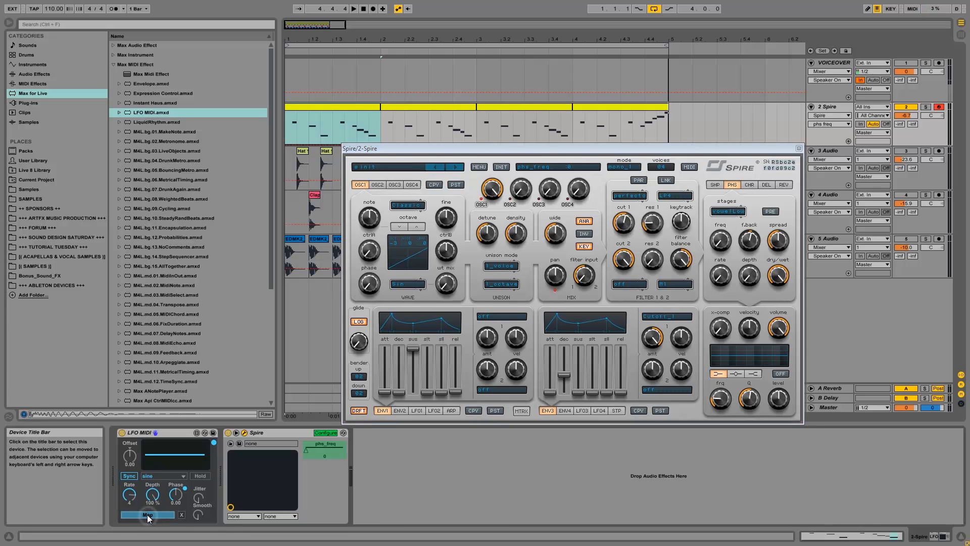
left_click(325, 448)
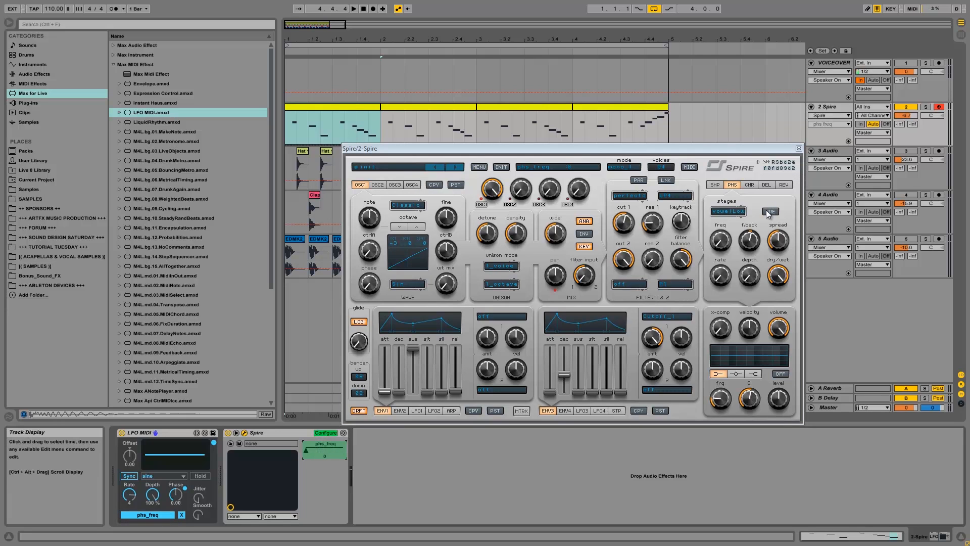
key("space")
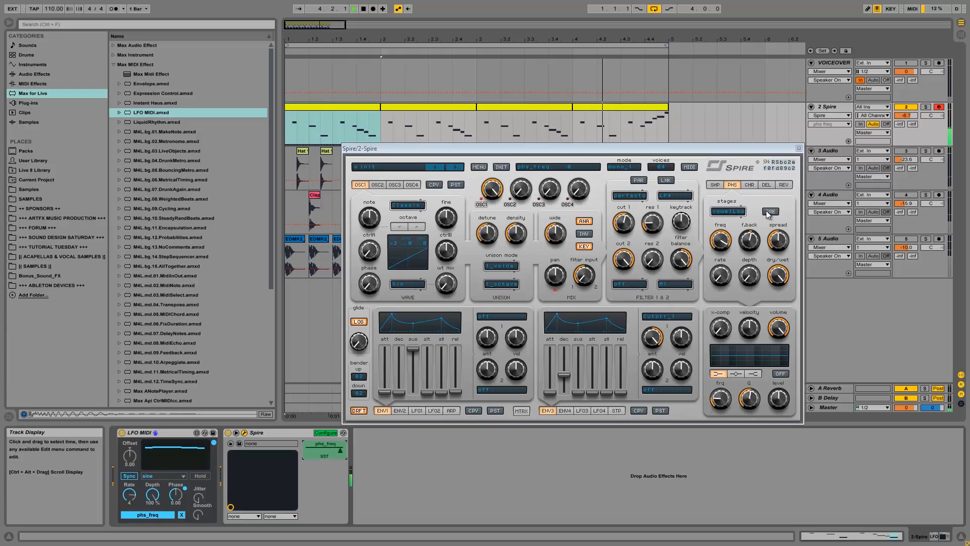
Set the LFO MIDI device's rate to 8 and replay the loop to hear the modulation
key("space")
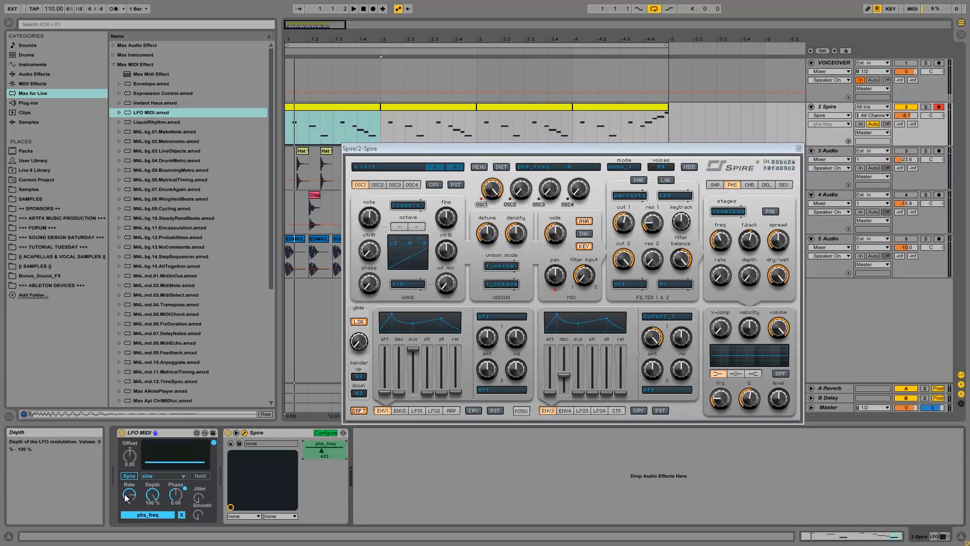
left_click_drag(127, 493, 127, 481)
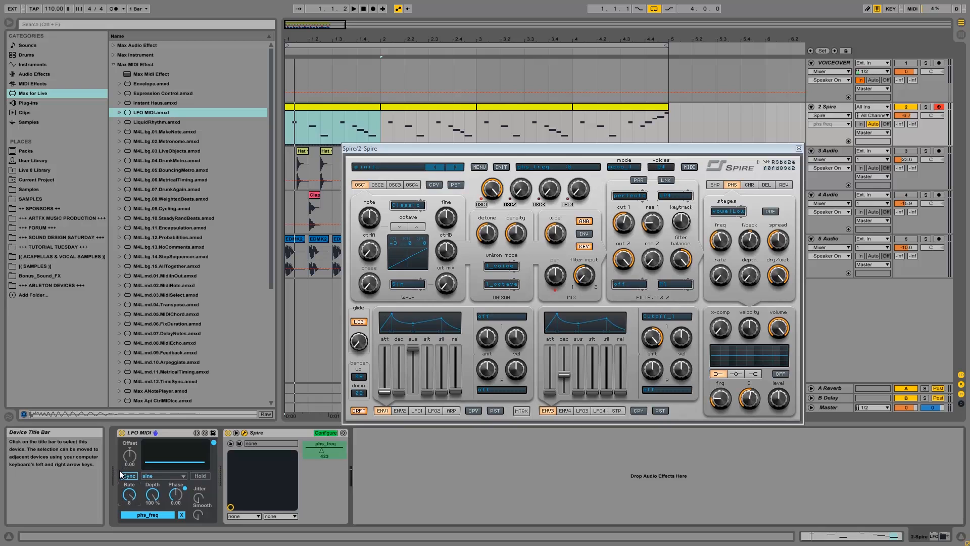
key("space")
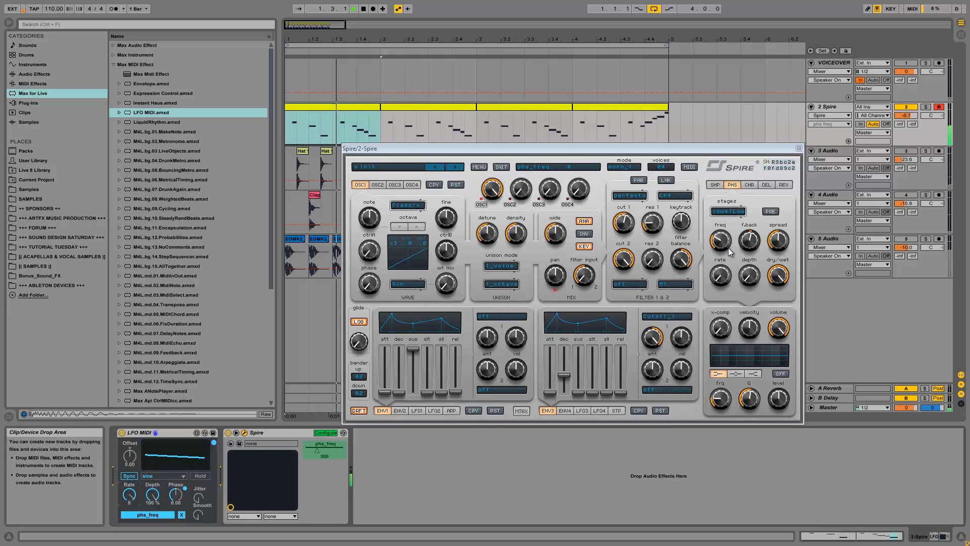
Sweep the LFO's phase from -1.00 to 1.00 while listening and reduce its depth to 48 %
left_click_drag(175, 498, 163, 520)
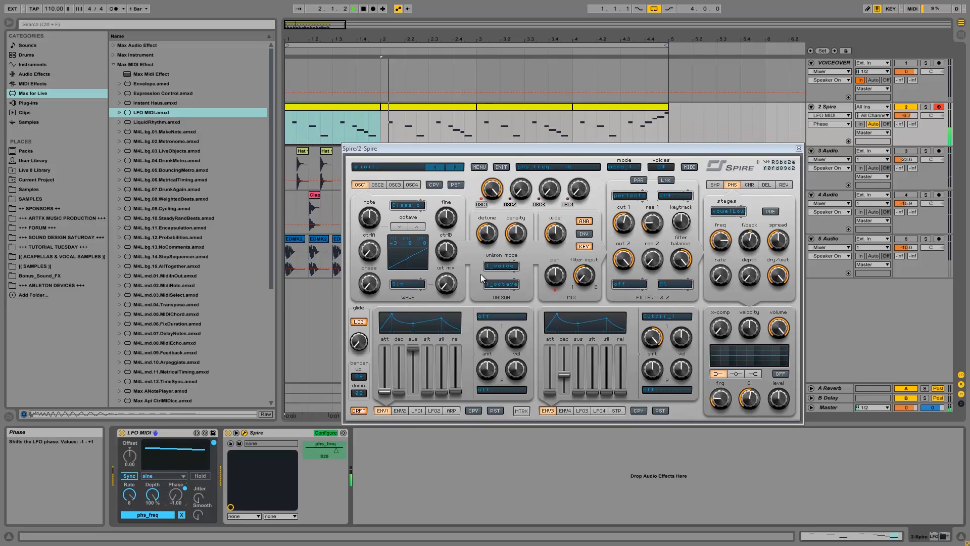
left_click_drag(178, 496, 178, 452)
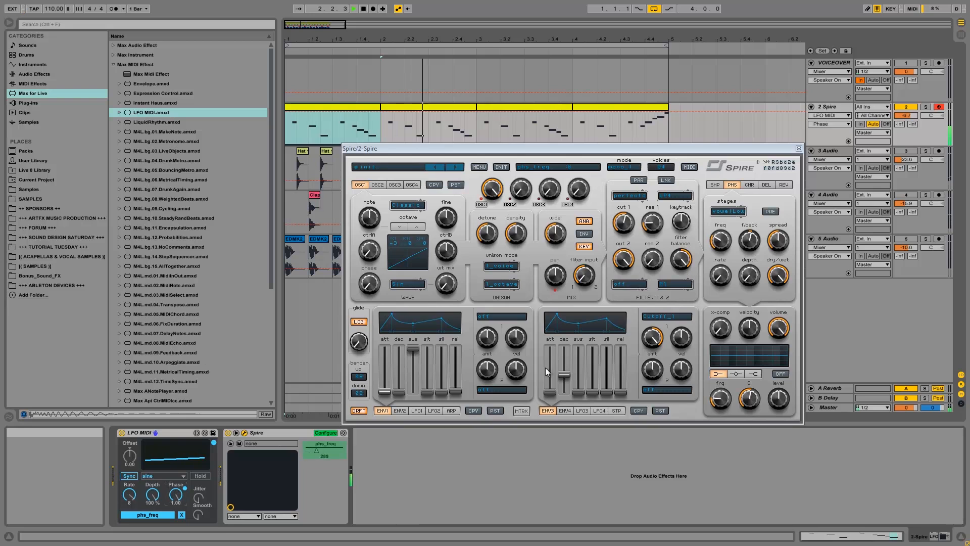
left_click_drag(151, 495, 136, 515)
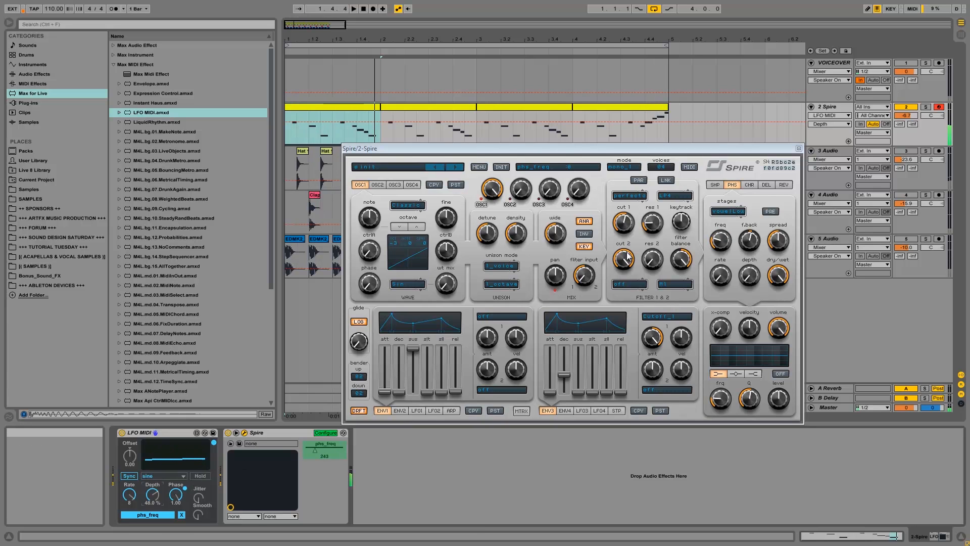
Duplicate the four bars of Spire MIDI clips and extend the arrangement loop to eight bars
left_click_drag(583, 37, 582, 36)
left_click_drag(377, 114, 290, 119)
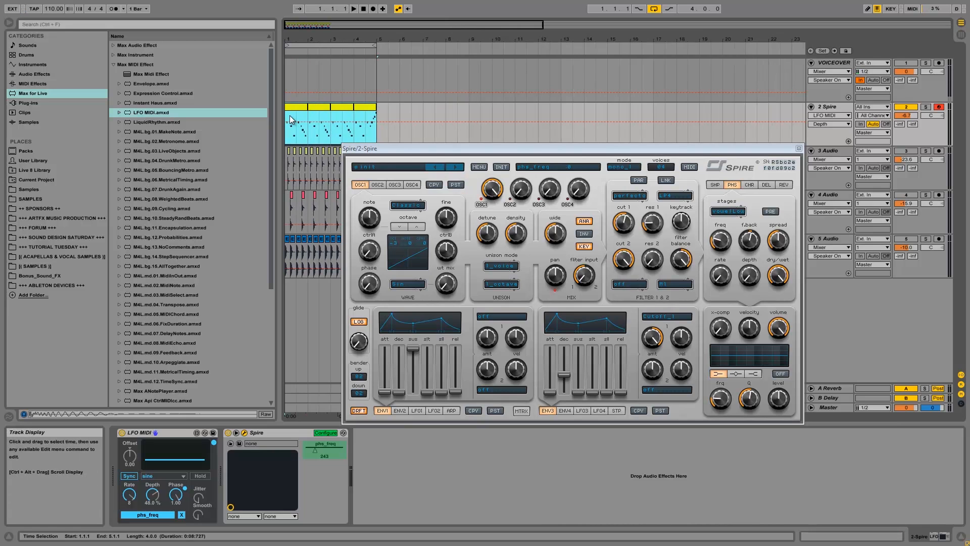
key("ctrl+d")
left_click(375, 44)
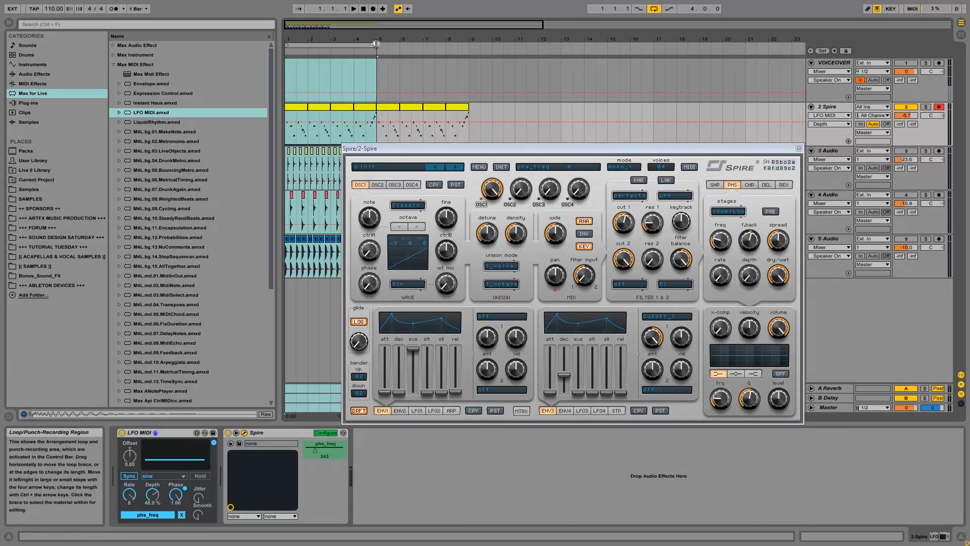
left_click_drag(375, 44, 467, 44)
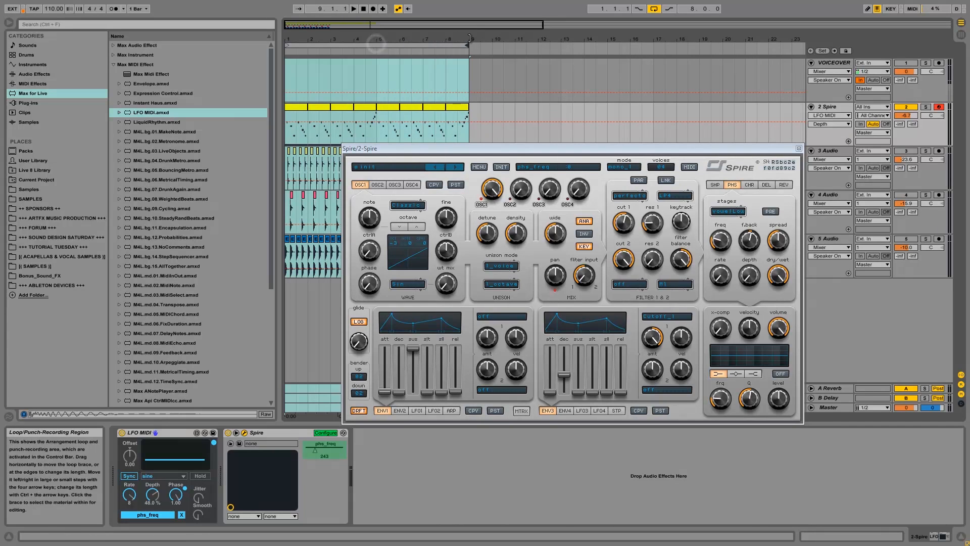
Close the Spire window and duplicate the four bars of clips on audio tracks 3 to 5
left_click(799, 149)
left_click_drag(379, 162, 277, 257)
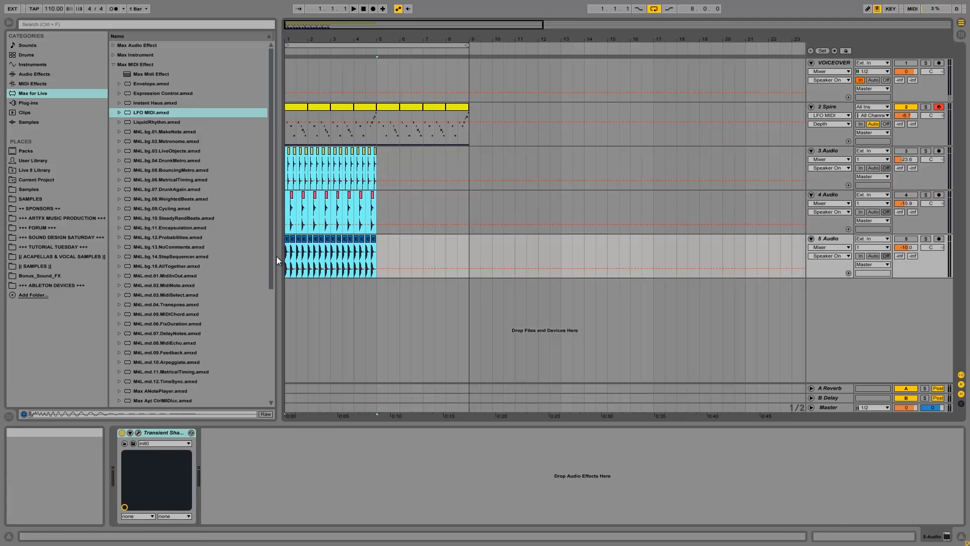
key("ctrl+d")
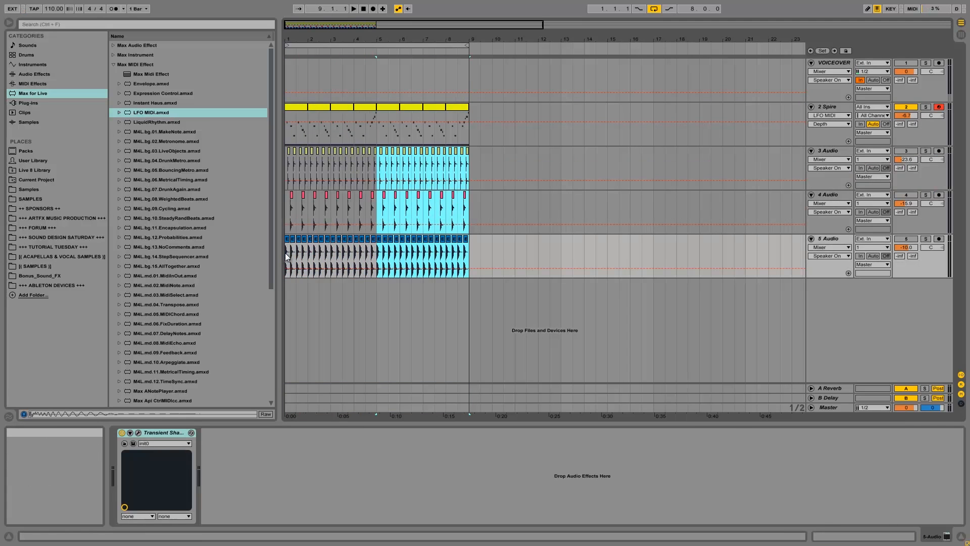
Play the Spire track from the start of the loop and set the LFO phase to -0.31
left_click(286, 114)
key("space")
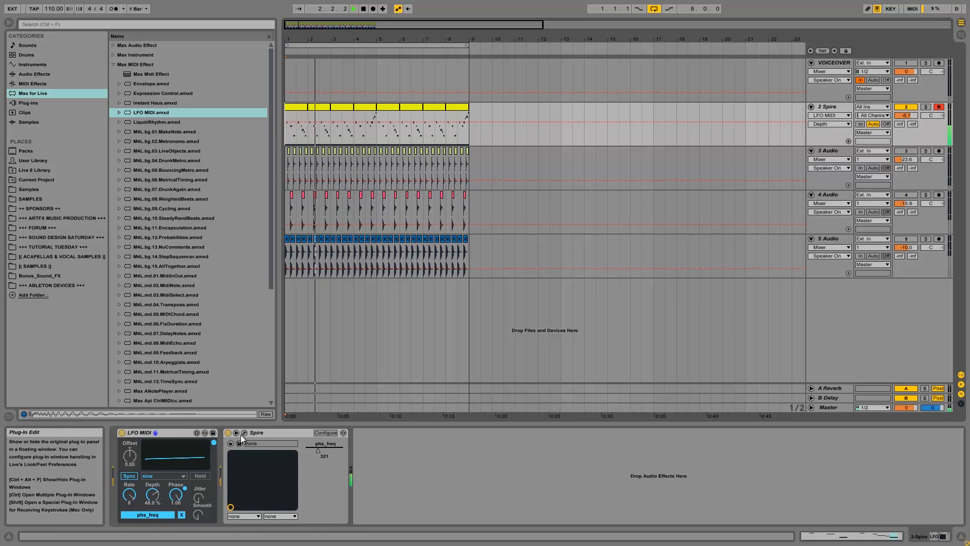
left_click_drag(177, 492, 171, 514)
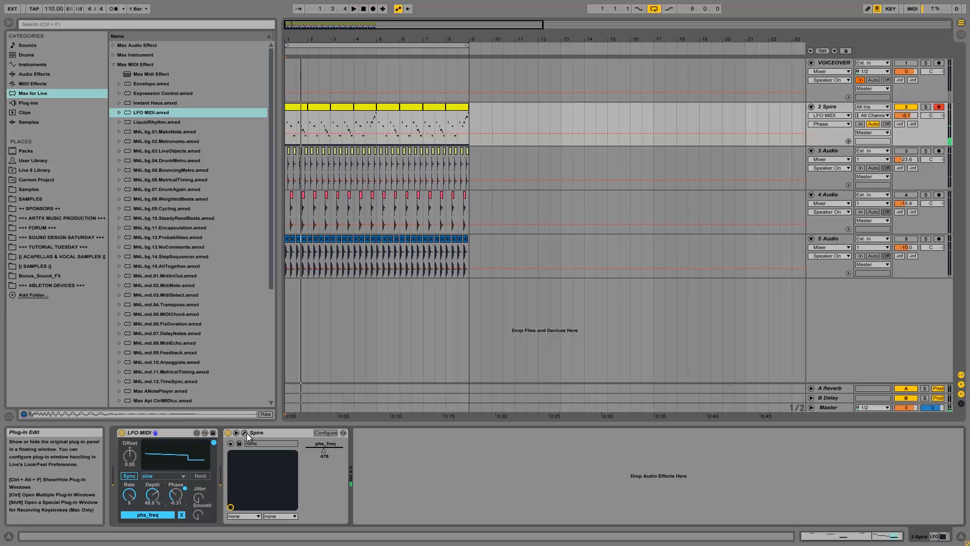
Reopen the Spire window and audition the phaser with dry/wet at 534, restoring it to 1000
left_click(244, 433)
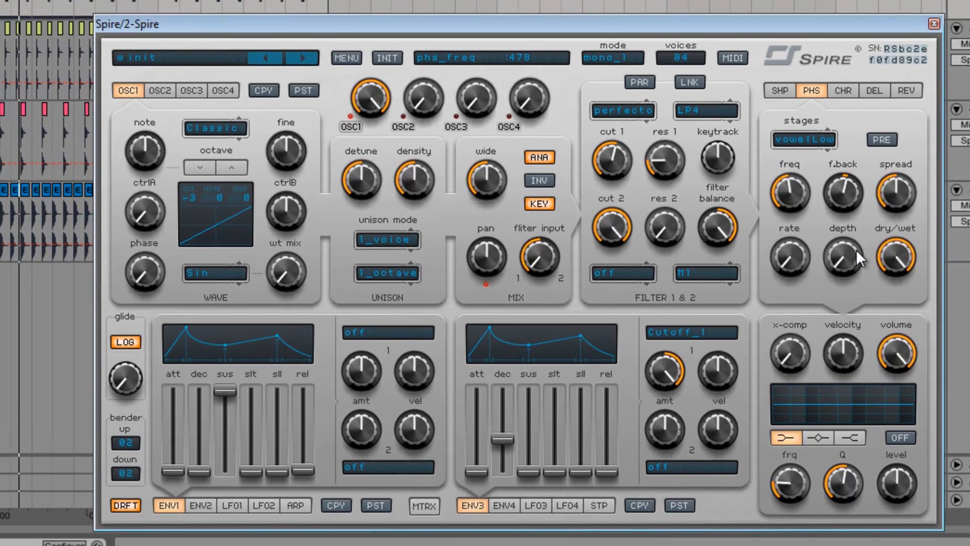
left_click_drag(897, 251, 884, 272)
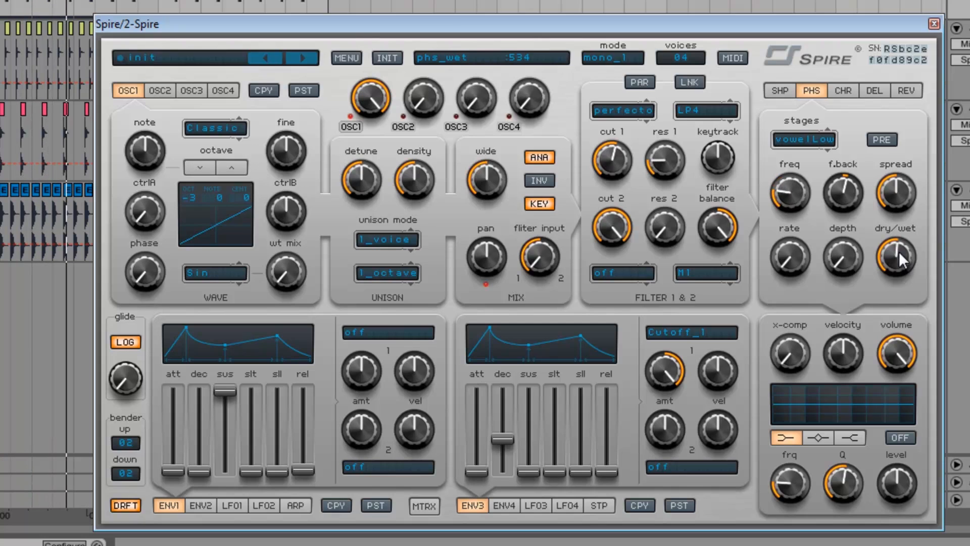
left_click_drag(899, 250, 892, 190)
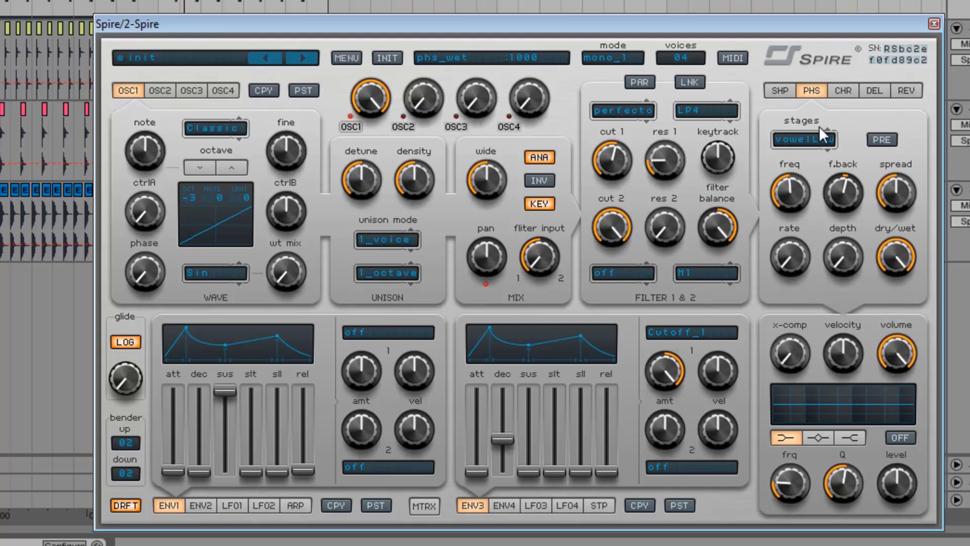
Compare the sound with the phaser's pre option on and off, leaving it on
left_click(780, 91)
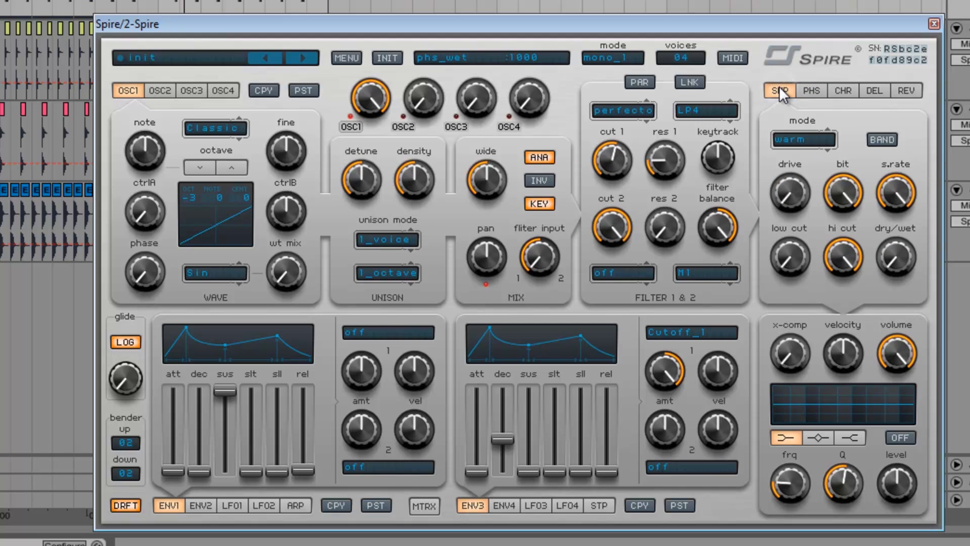
left_click(806, 90)
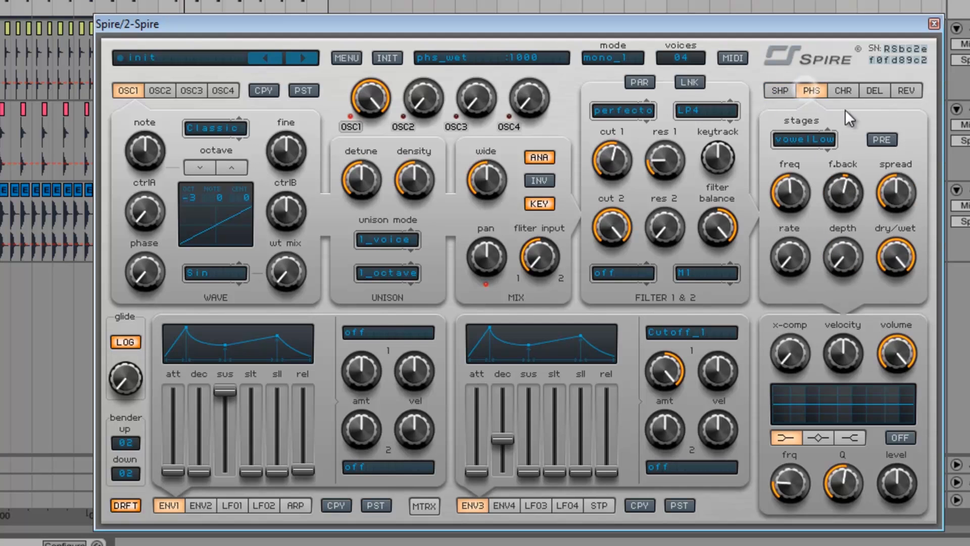
left_click(884, 139)
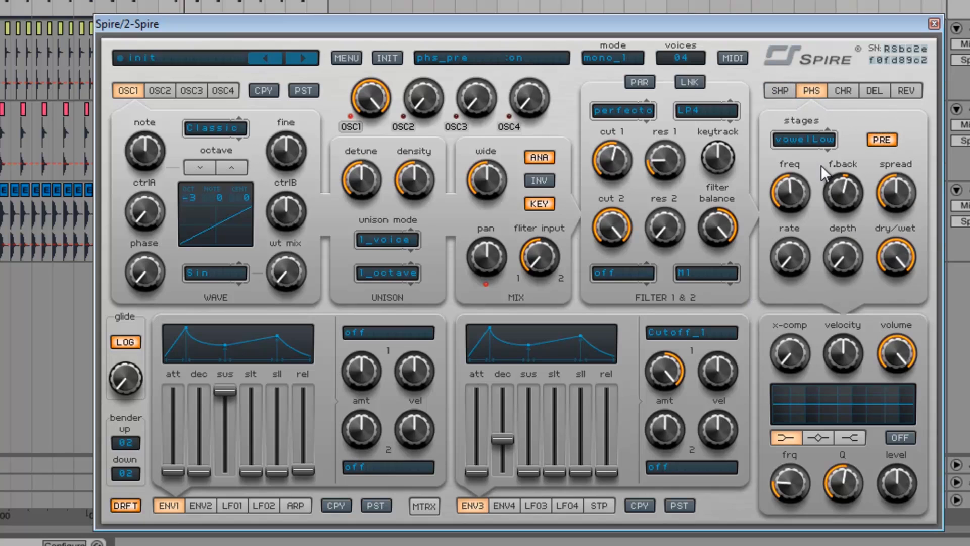
left_click(880, 139)
left_click(878, 138)
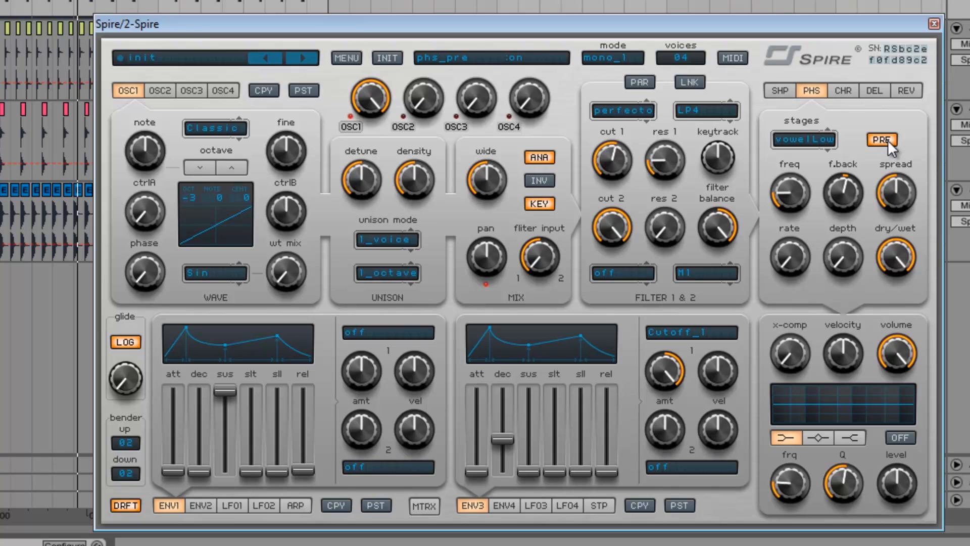
Set the shaper's dry/wet to 1000 and its drive to 514 in warm mode
left_click(781, 90)
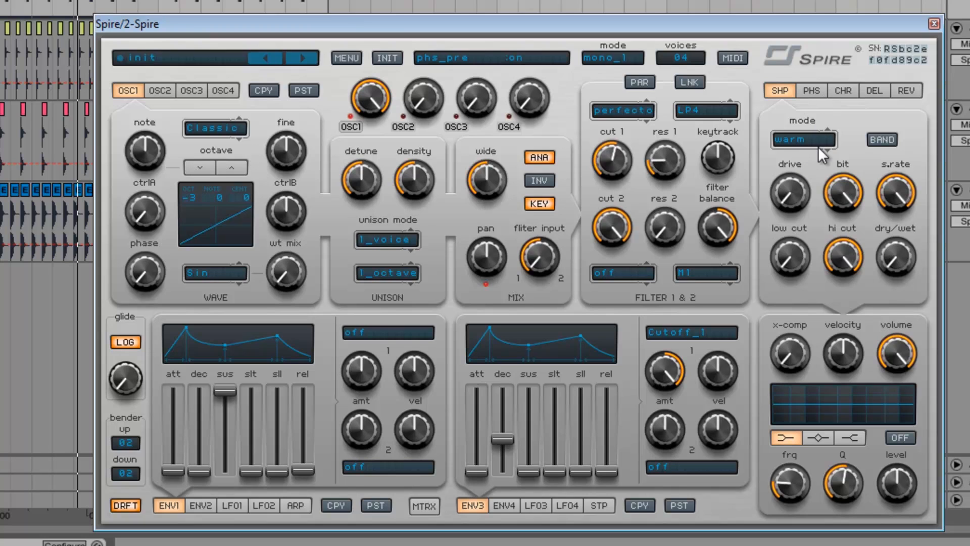
left_click_drag(896, 232, 912, 48)
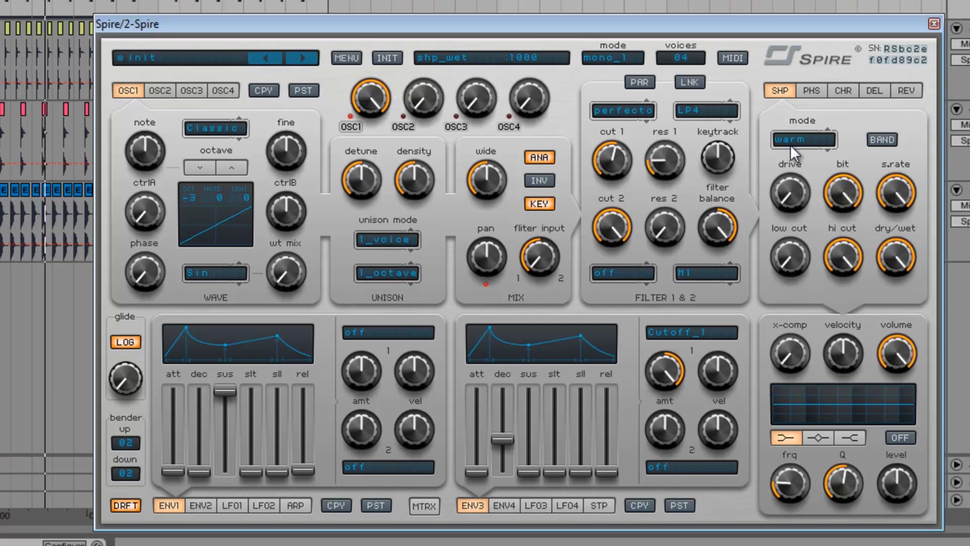
left_click_drag(799, 182, 803, 162)
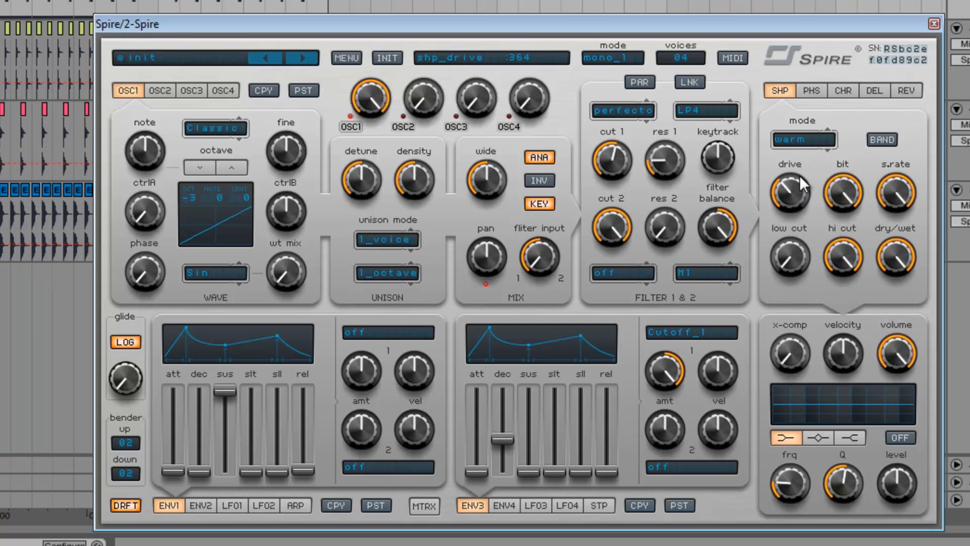
left_click_drag(792, 208, 802, 159)
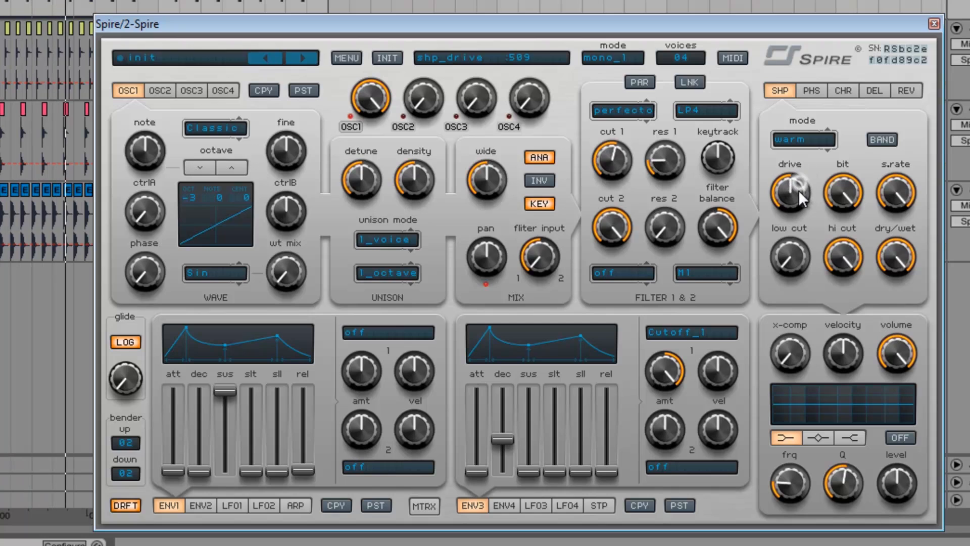
left_click_drag(798, 193, 800, 186)
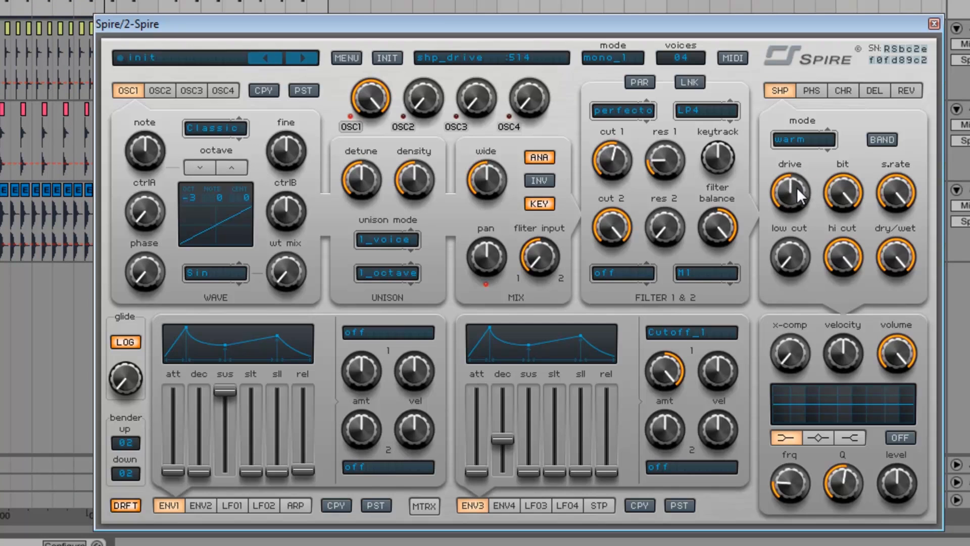
Compare the driven sound with the phaser's pre option off and back on, and lower the shaper drive to 234
left_click(819, 90)
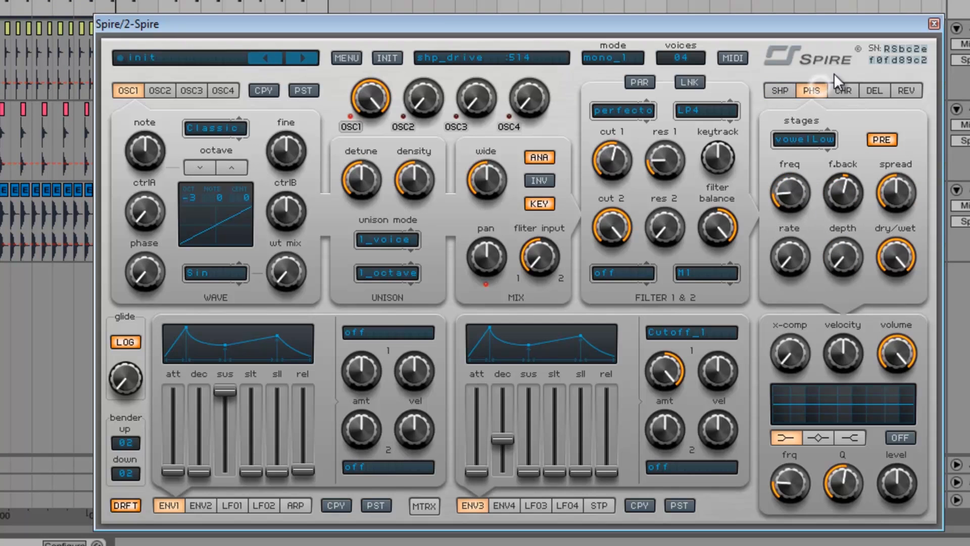
left_click(879, 140)
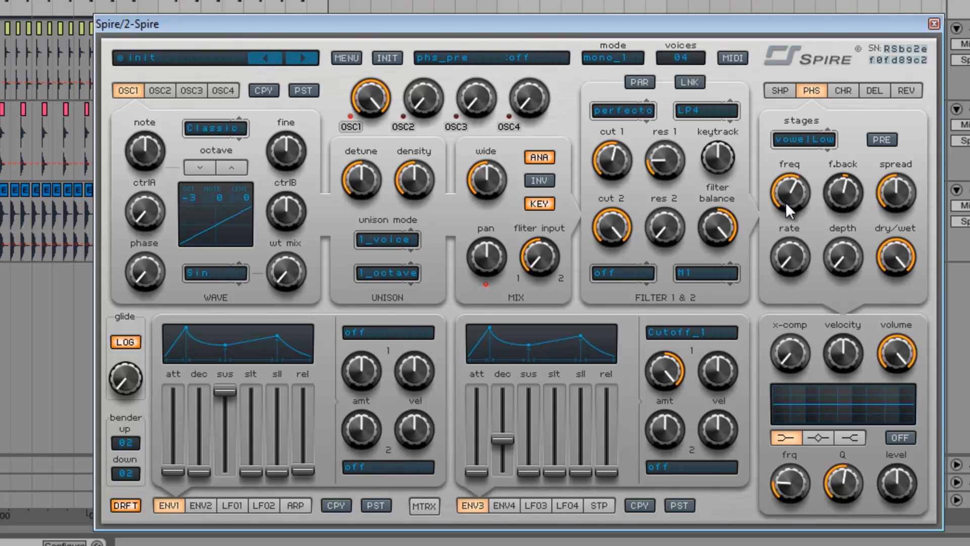
left_click(783, 88)
left_click_drag(796, 129, 765, 181)
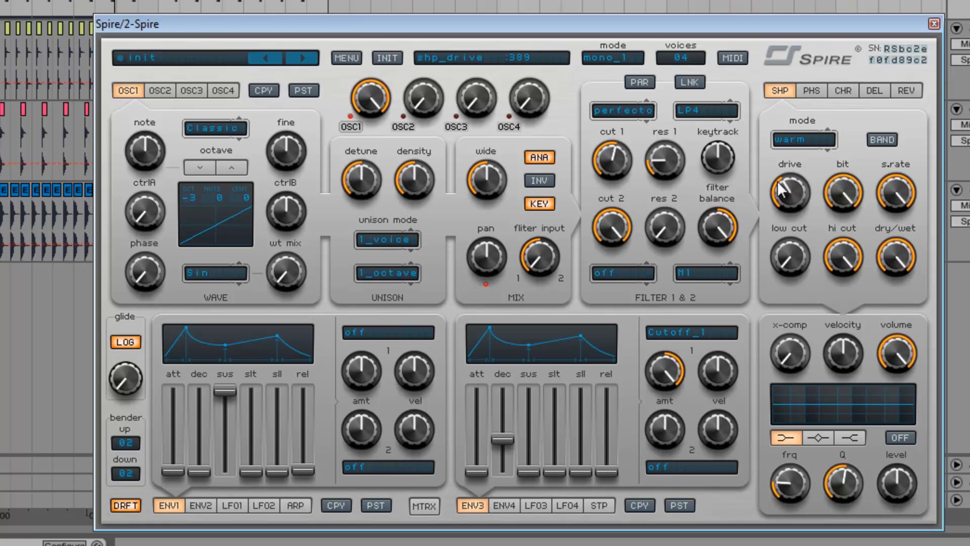
left_click(815, 91)
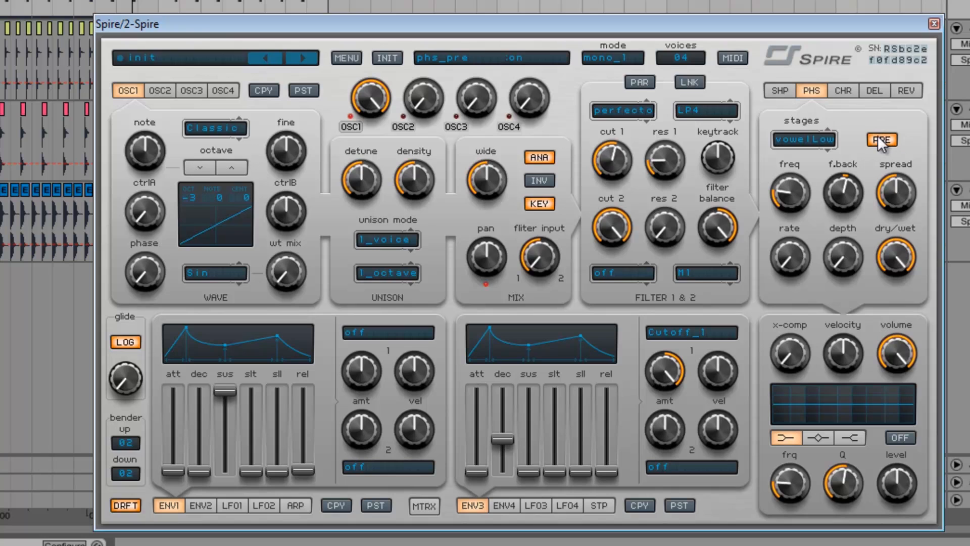
left_click(784, 95)
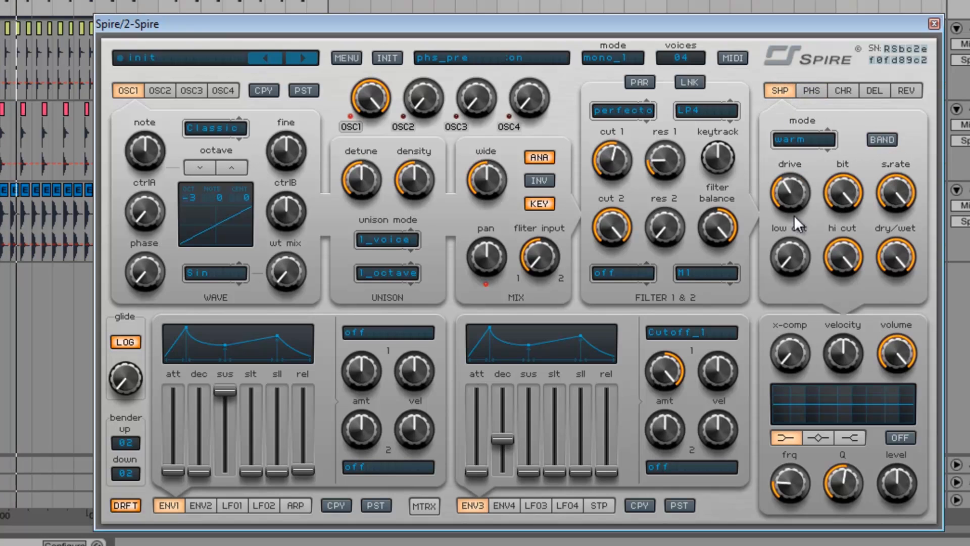
mouse_move(805, 183)
left_mouse_down()
mouse_move(789, 217)
mouse_move(792, 186)
left_mouse_up()
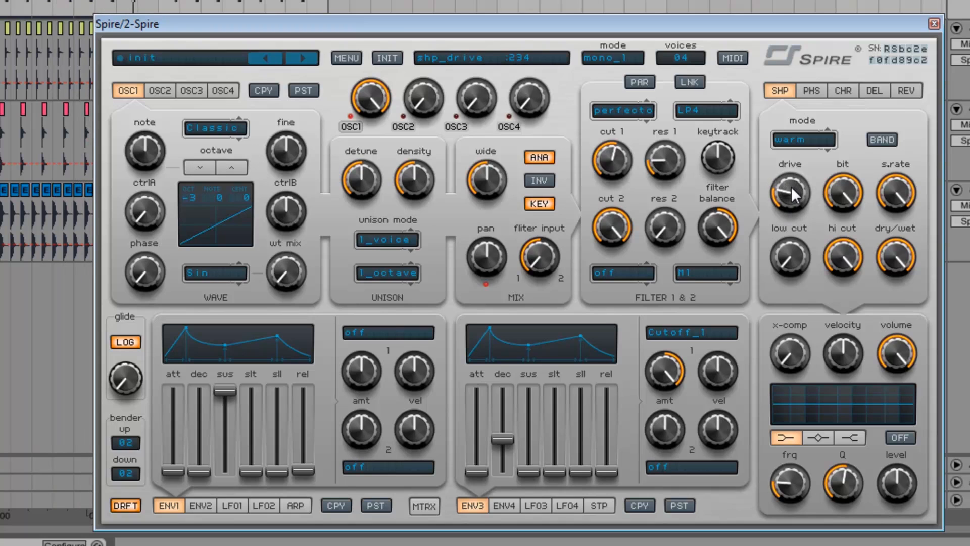
Reduce the shaper's hi cut, enable its band option and set its dry/wet to 495
mouse_move(846, 273)
left_mouse_down()
mouse_move(838, 286)
mouse_move(838, 267)
left_mouse_up()
left_click(892, 138)
left_click_drag(844, 257, 843, 251)
left_click_drag(892, 284, 877, 332)
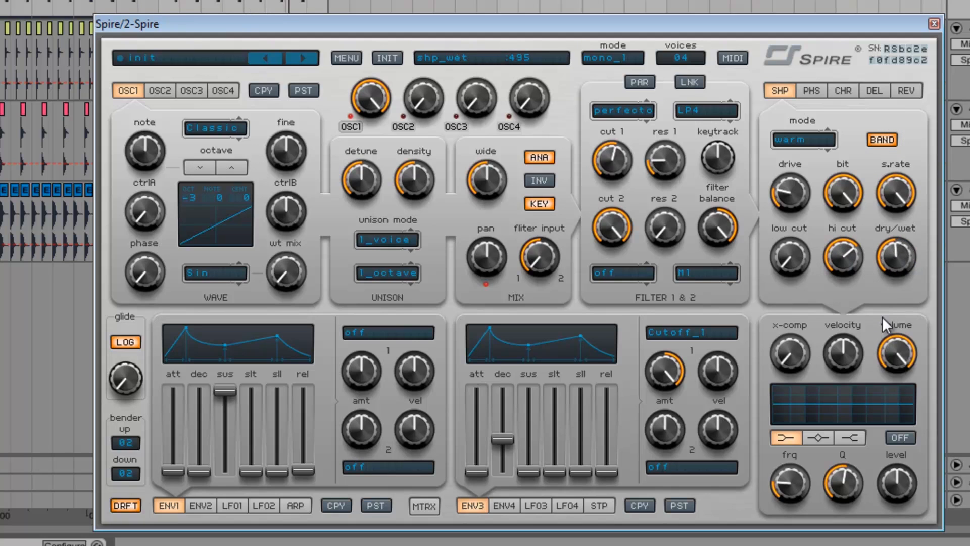
Switch the shaper mode to tube1 and try different low cut and hi cut amounts
left_click(800, 137)
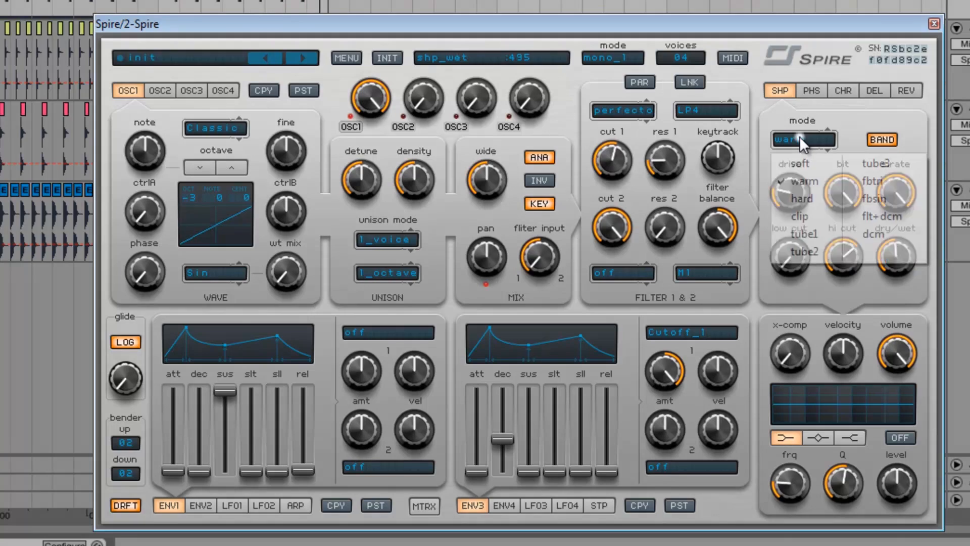
left_click(812, 231)
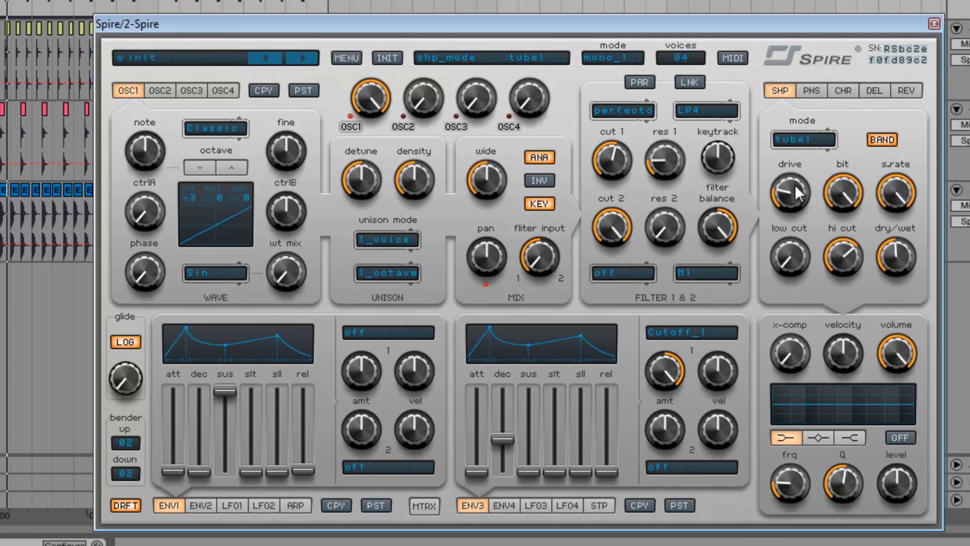
left_click_drag(799, 253, 790, 220)
left_click_drag(859, 274, 873, 181)
Disable the shaper's band option, return its low cut to minimum and set its dry/wet to 1000
left_click(885, 141)
left_click_drag(812, 256, 827, 301)
left_click_drag(903, 248, 930, 173)
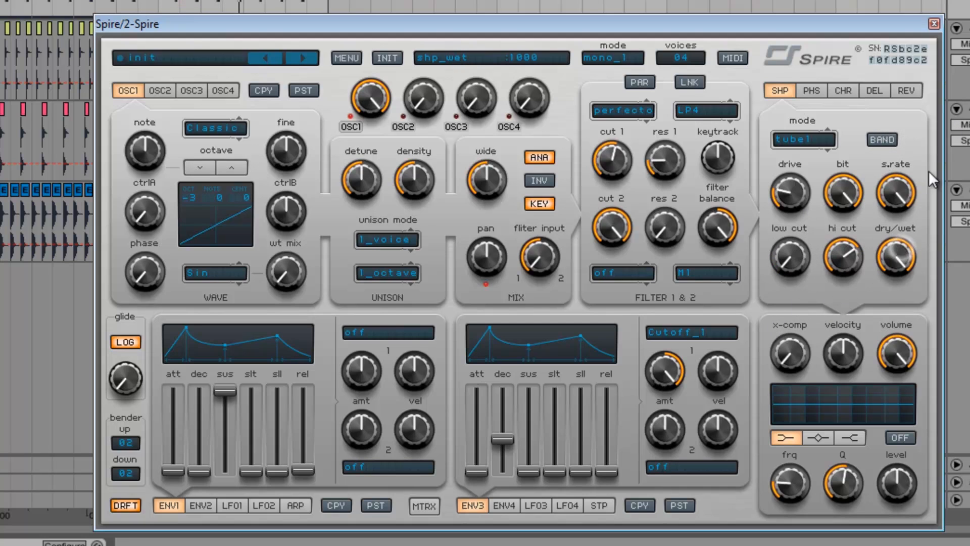
Try lower shaper dry/wet amounts, switch the shaper mode to tube3 and raise its drive
left_click_drag(887, 256, 849, 361)
left_click_drag(883, 253, 875, 207)
left_click_drag(788, 183, 817, 158)
left_click(827, 149)
left_click_drag(826, 155, 829, 138)
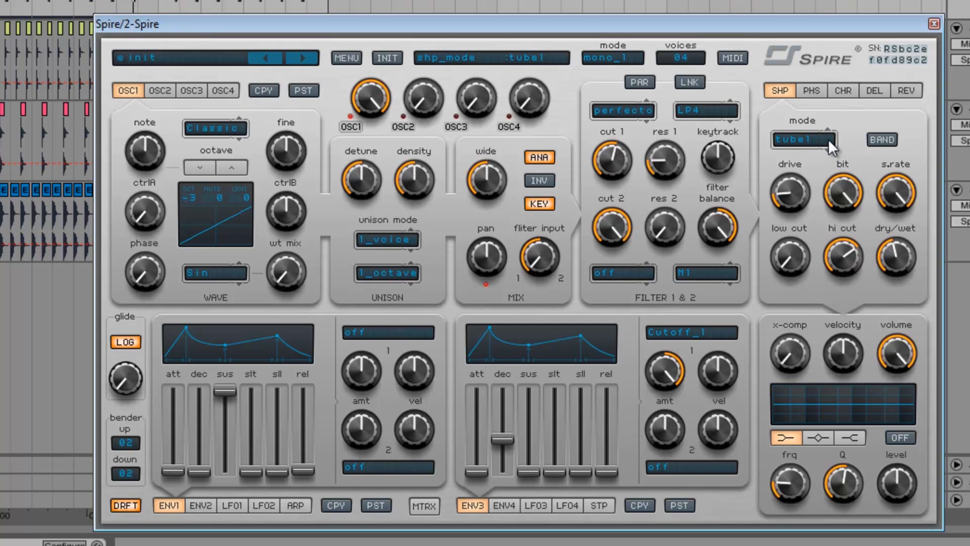
left_click_drag(805, 160, 795, 185)
left_click_drag(800, 162, 793, 183)
Raise the shaper's hi cut to maximum and set its dry/wet to 515
left_click_drag(837, 264, 860, 179)
left_click_drag(897, 250, 919, 168)
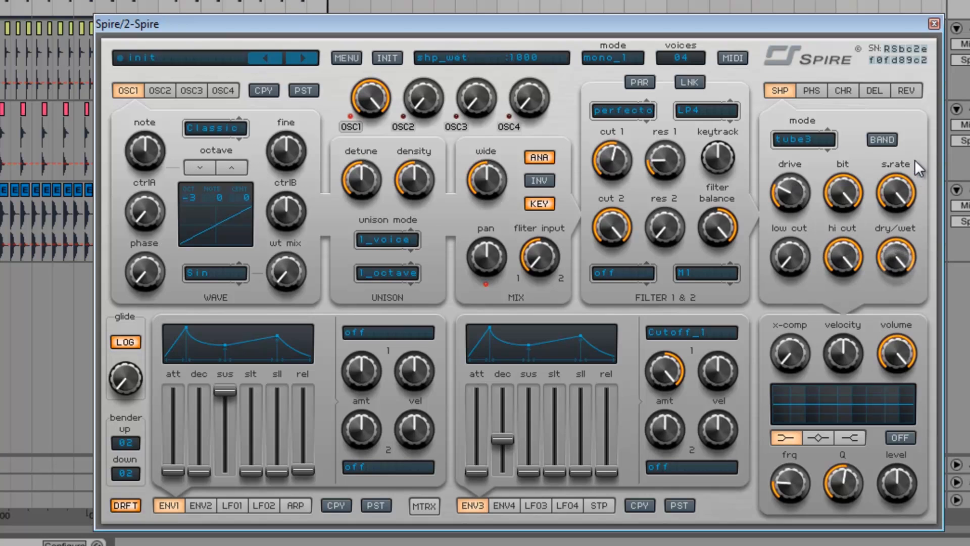
left_click_drag(886, 251, 868, 349)
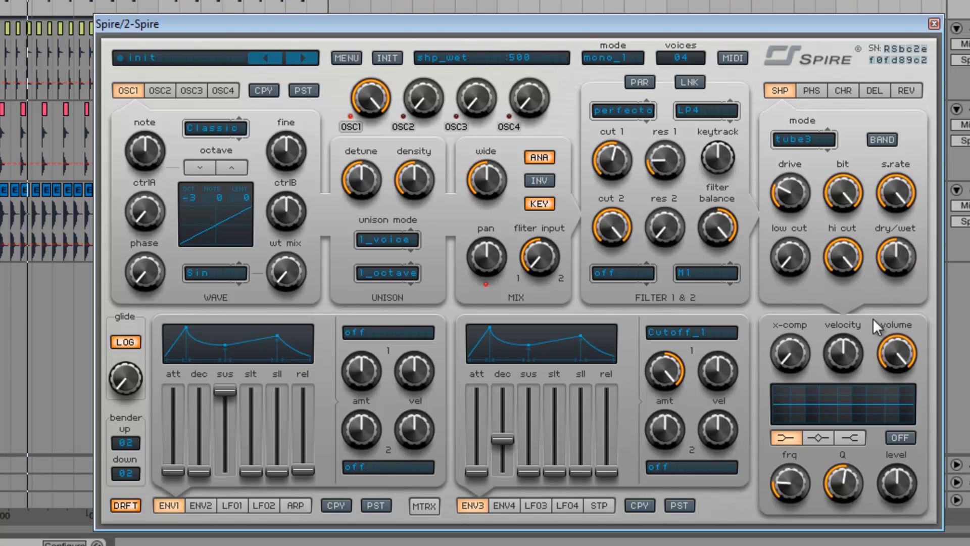
left_click_drag(889, 249, 886, 255)
Try different phaser feedback amounts and set the phaser spread to 625
left_click(807, 88)
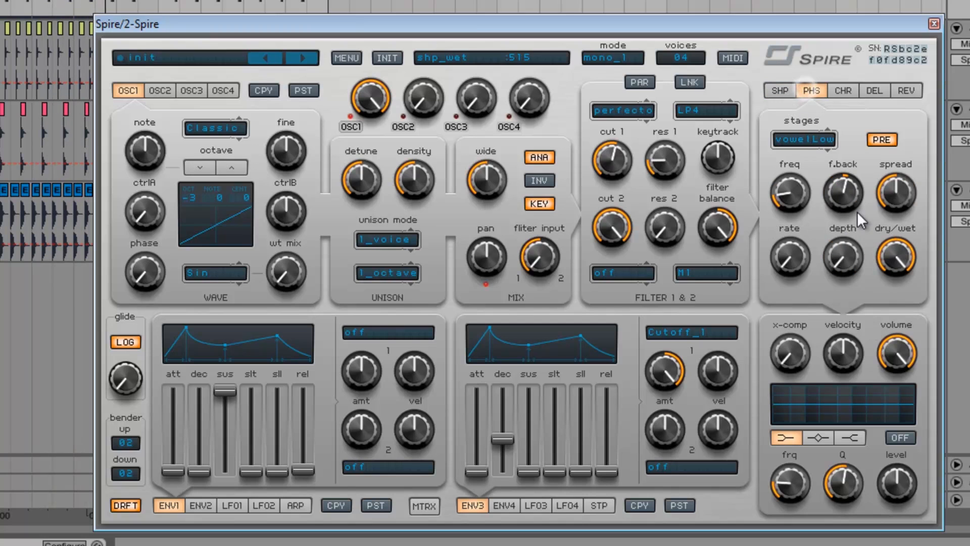
left_click_drag(903, 198, 920, 113)
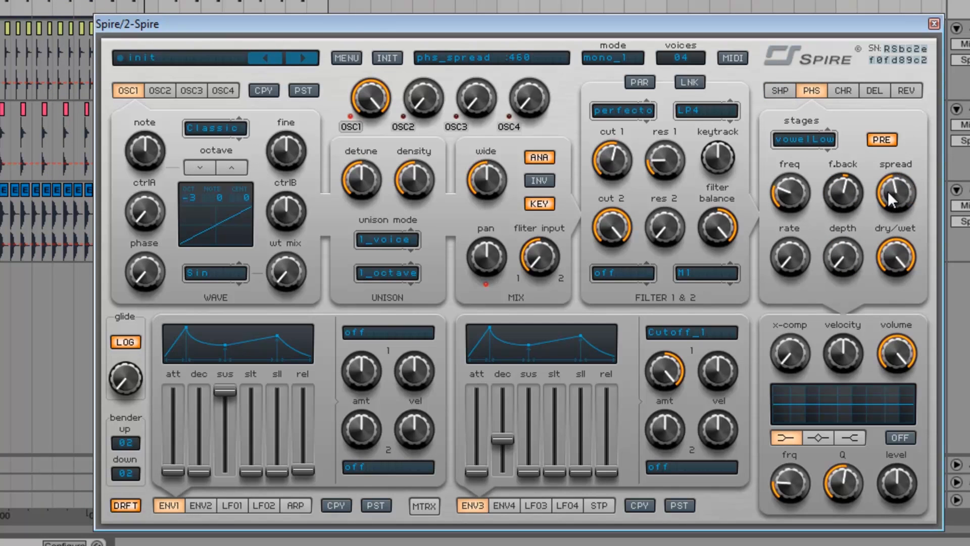
left_click_drag(833, 192, 831, 214)
left_click_drag(893, 169, 893, 183)
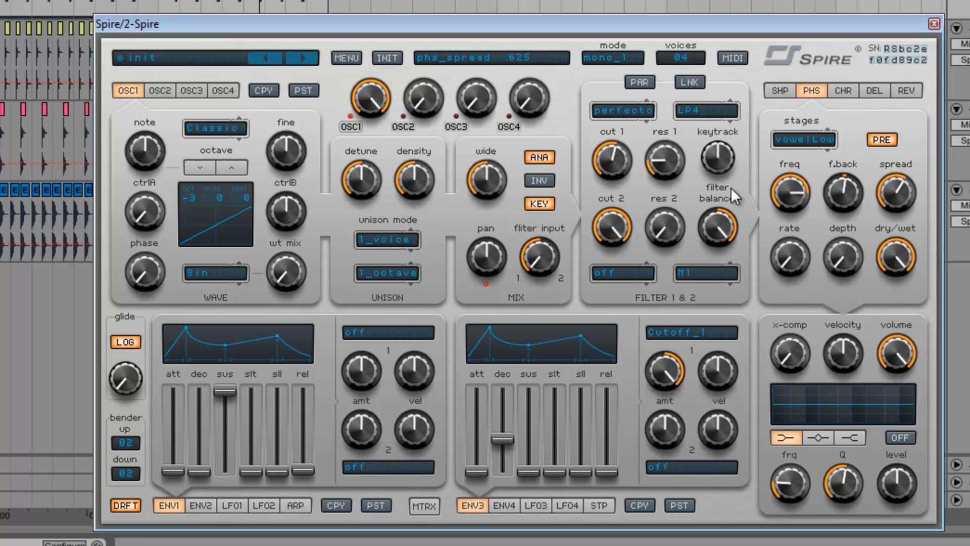
Close the Spire window and group the LFO MIDI and Spire devices into an Instrument Rack
left_click(934, 23)
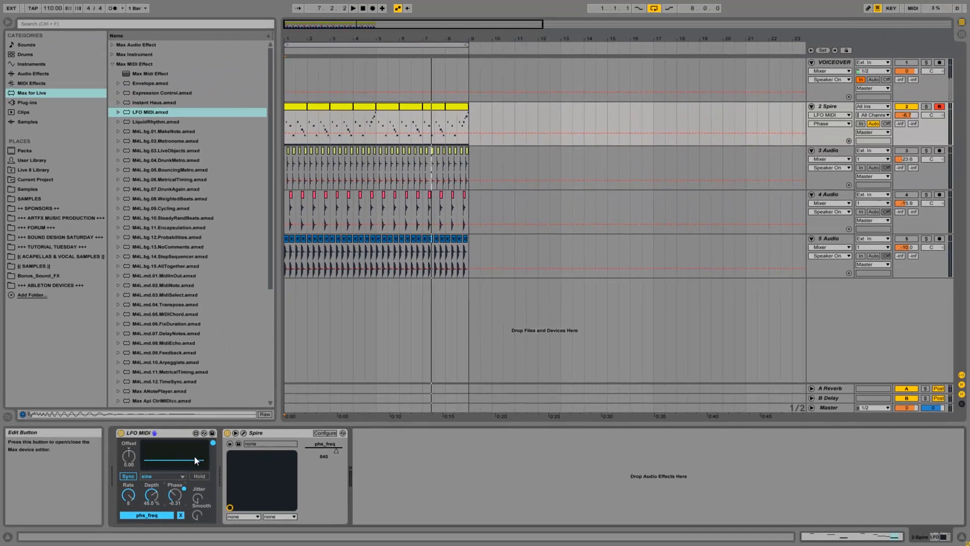
left_click(262, 432)
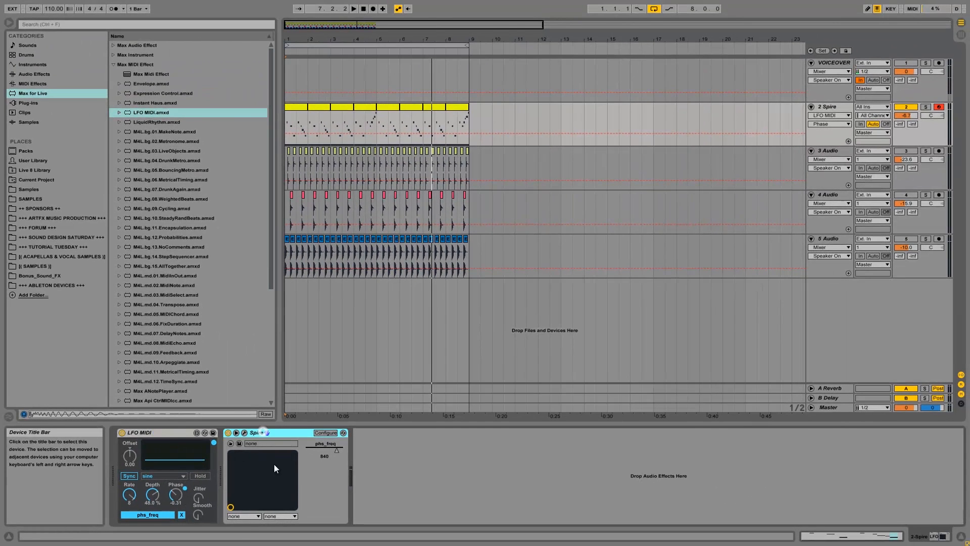
left_click(160, 432)
key("ctrl+g")
left_click(226, 441)
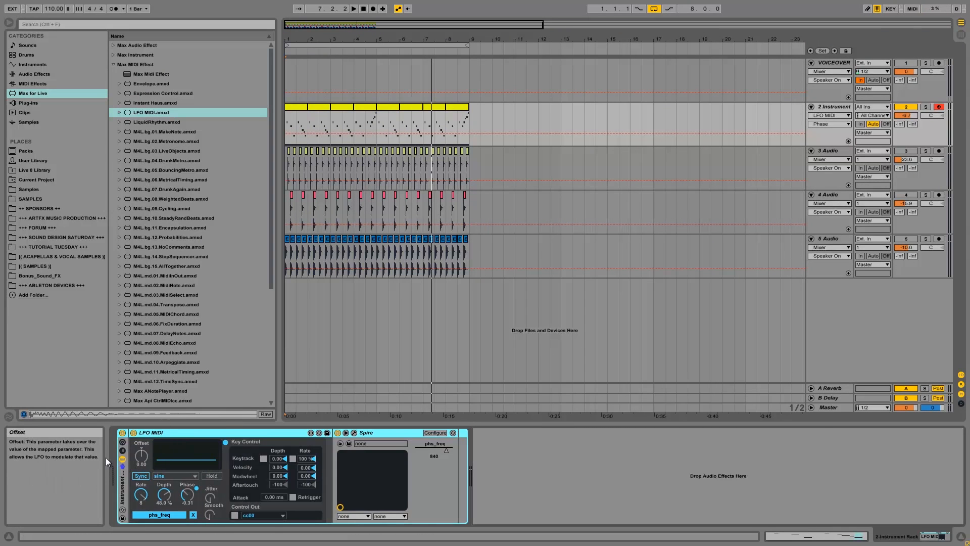
Show the Instrument Rack's chain list and duplicate the Spire chain
left_click(122, 449)
left_click(162, 458)
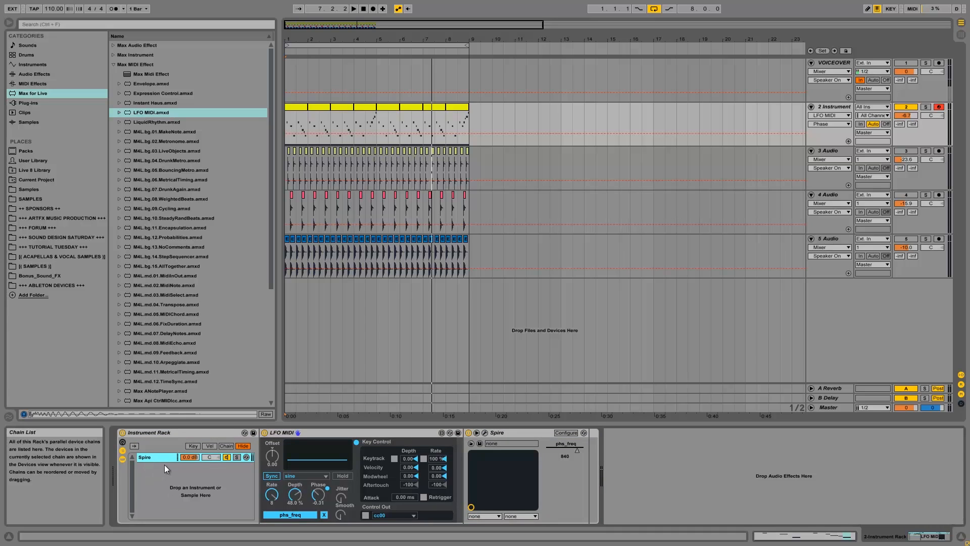
key("ctrl+d")
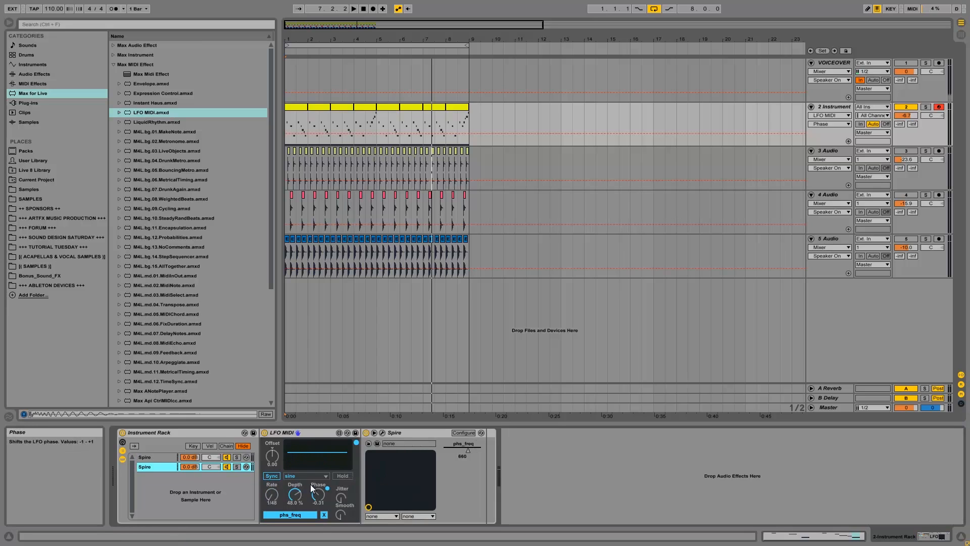
Set the duplicated chain's LFO rate to 8 and collapse the key control section of the original chain's LFO
left_click_drag(273, 496, 272, 492)
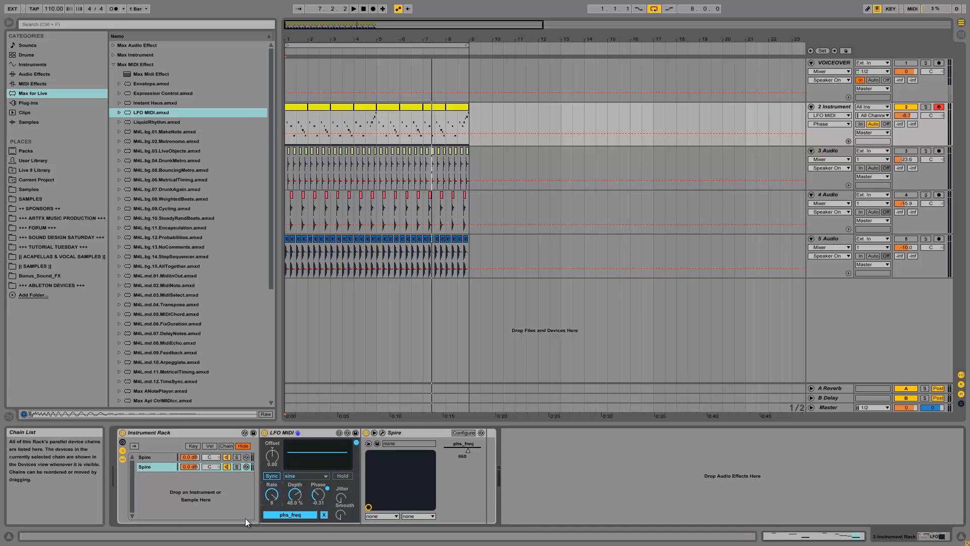
left_click(154, 457)
left_click(153, 464)
left_click(158, 456)
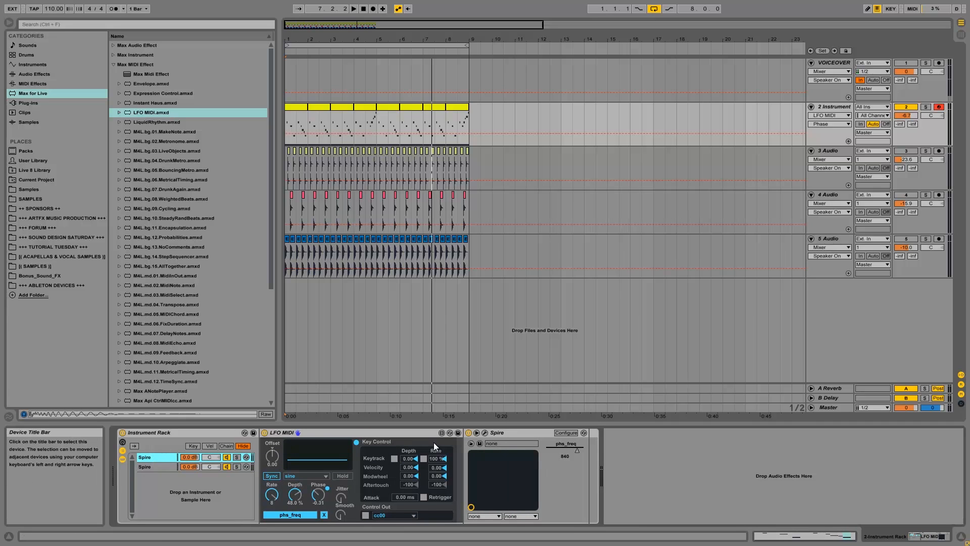
left_click(356, 442)
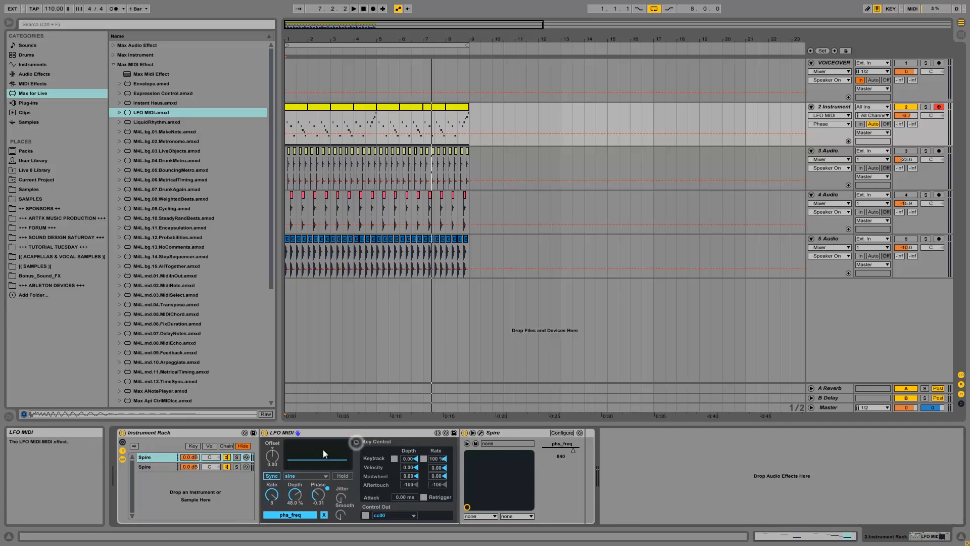
left_click(355, 443)
left_click(148, 469)
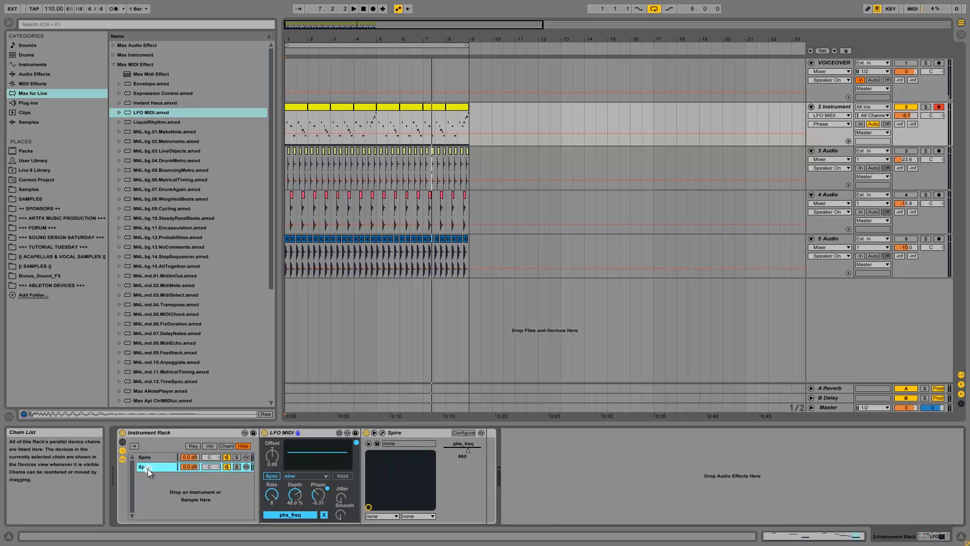
Compare the LFO settings and movement of the two Spire chains, with playback stopped and running
left_click(147, 456)
left_click(146, 468)
left_click(149, 456)
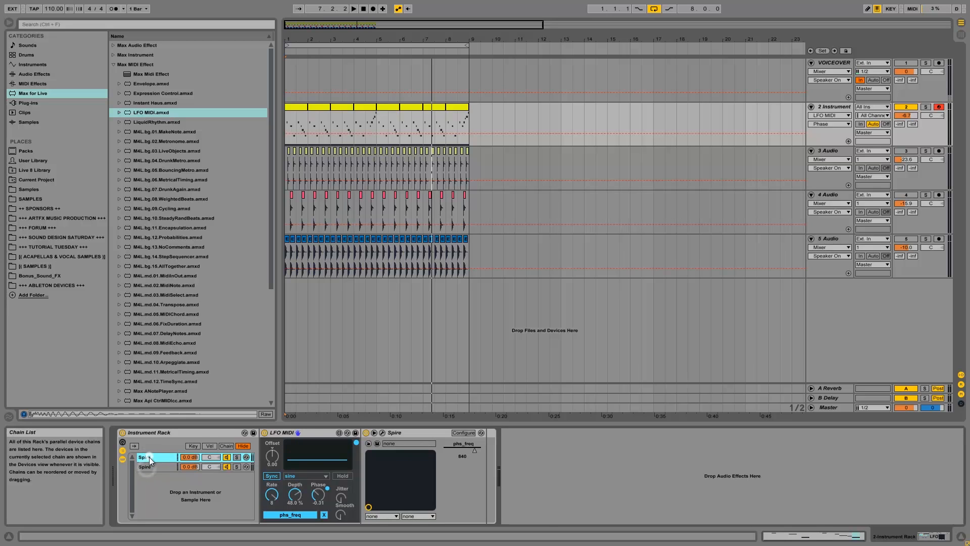
left_click(147, 466)
left_click(149, 456)
left_click(146, 467)
key("space")
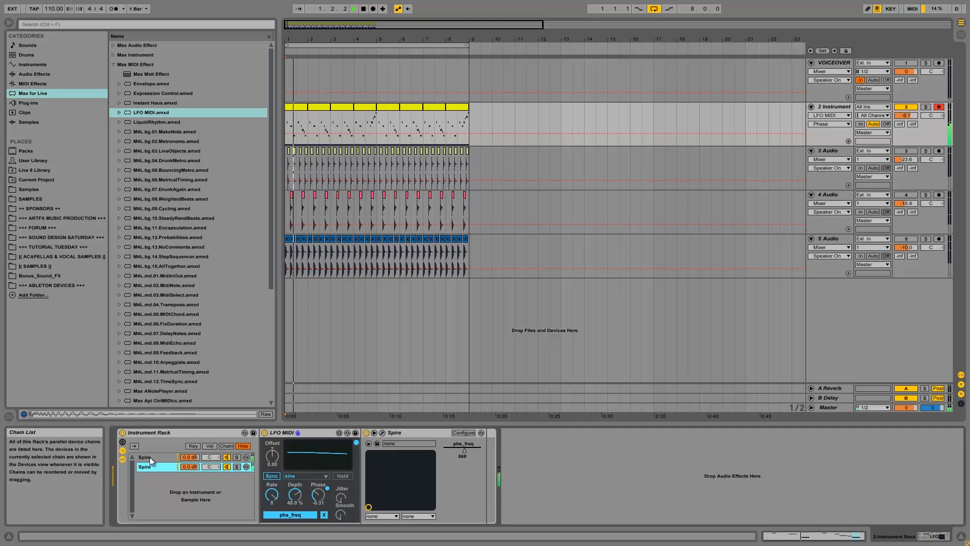
left_click(149, 462)
key("space")
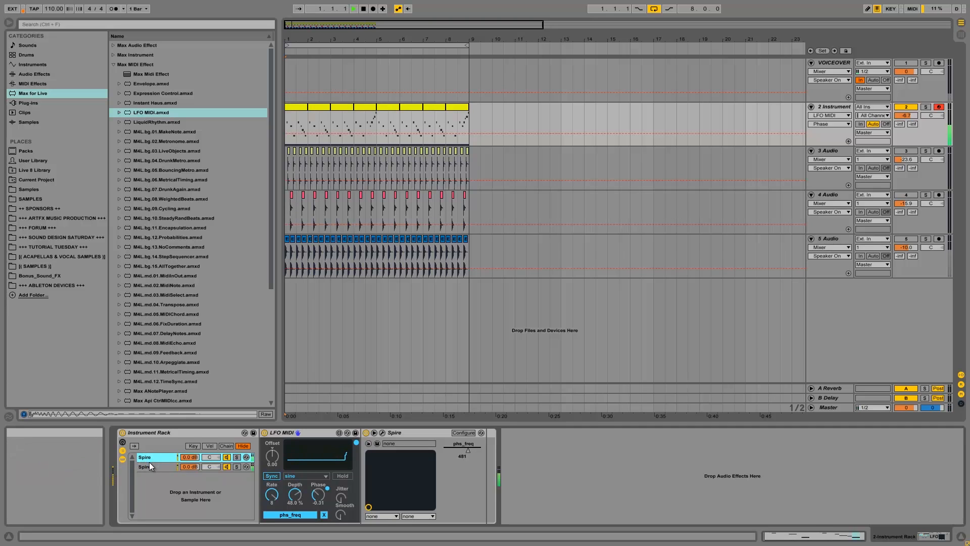
key("space")
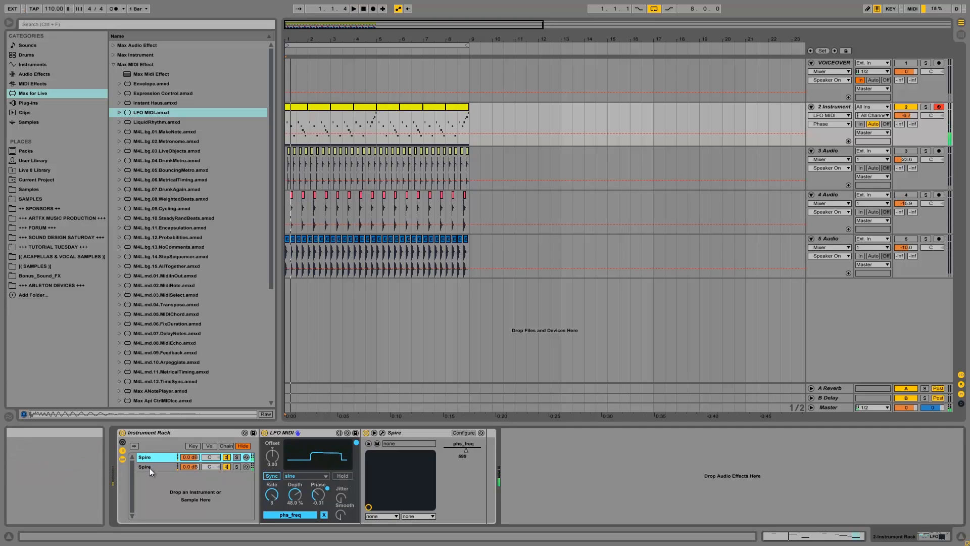
left_click(150, 467)
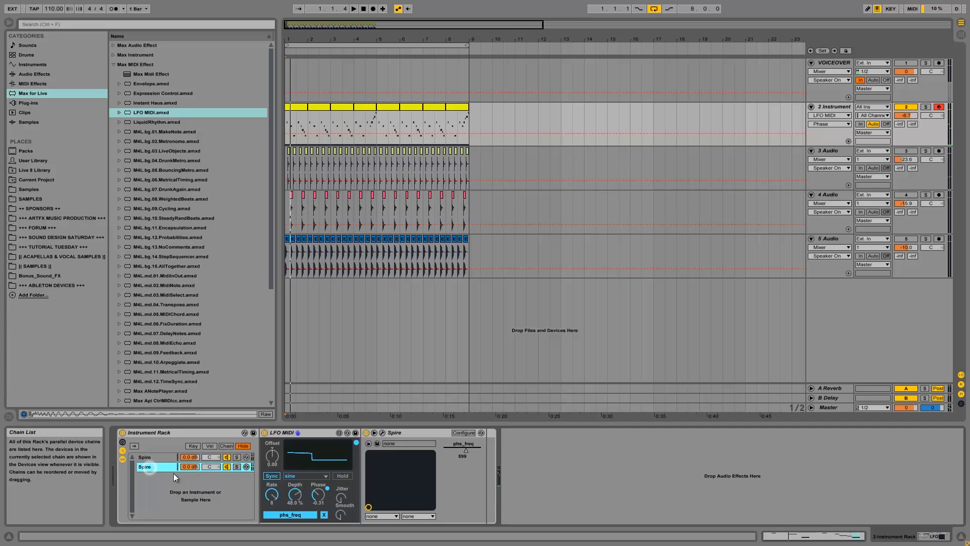
Solo the second Spire chain and set oscillator 1's octave to -2 in its Spire instance
left_click(237, 467)
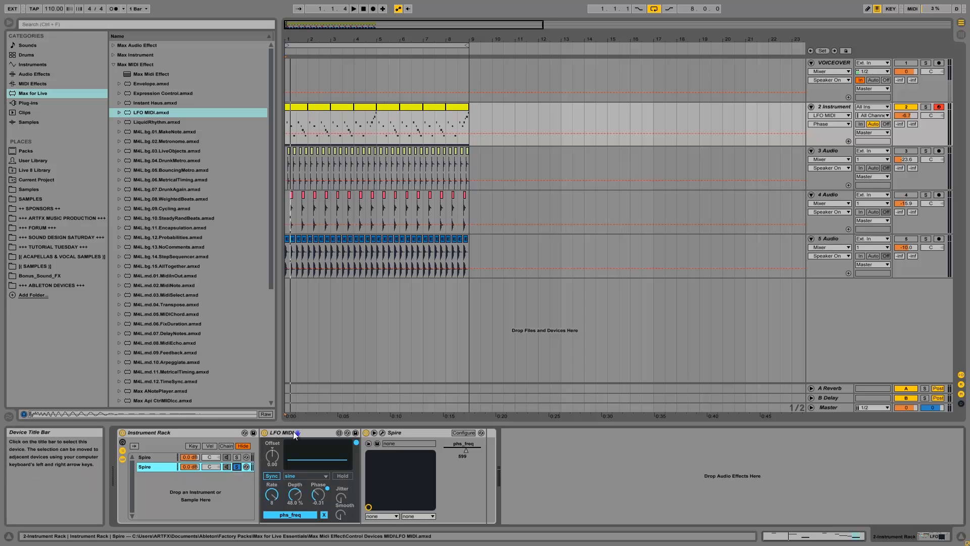
left_click(385, 433)
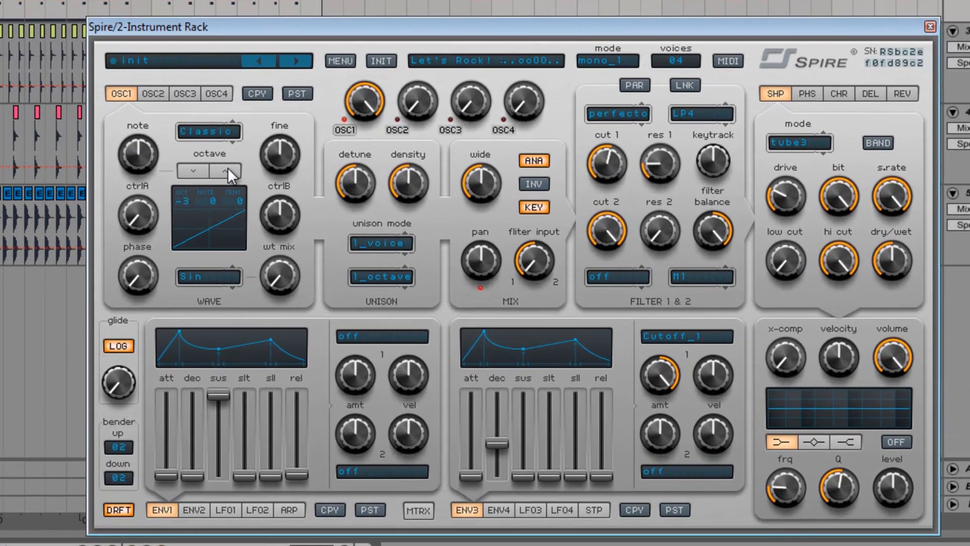
left_click(224, 170)
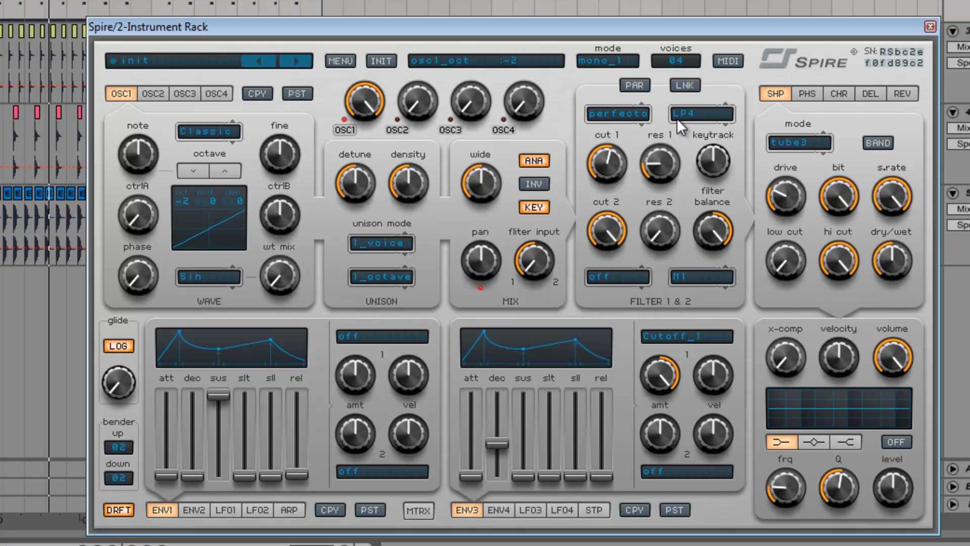
Switch the phaser stages to vowelMid, adjust its dry/wet, and set the shaper drive to 384
left_click(809, 94)
left_click(787, 142)
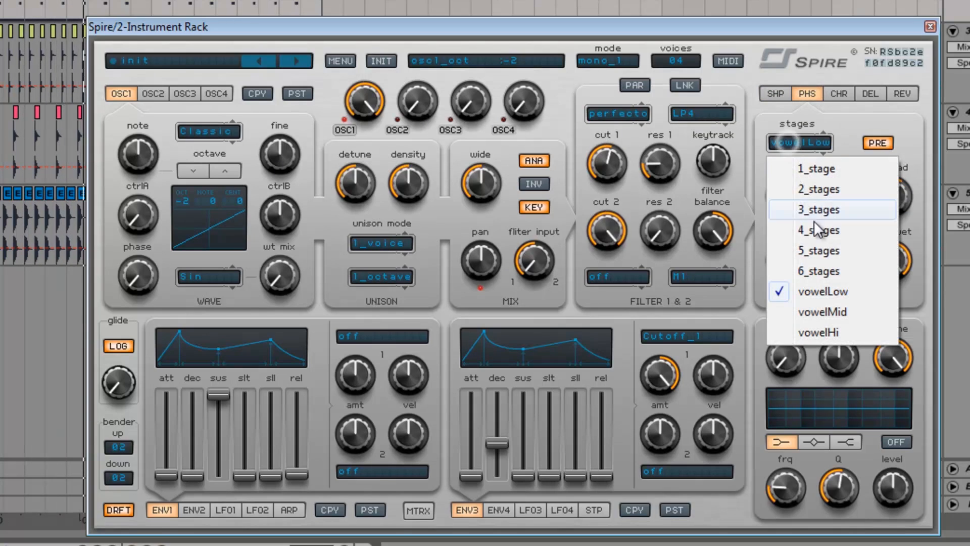
left_click(838, 314)
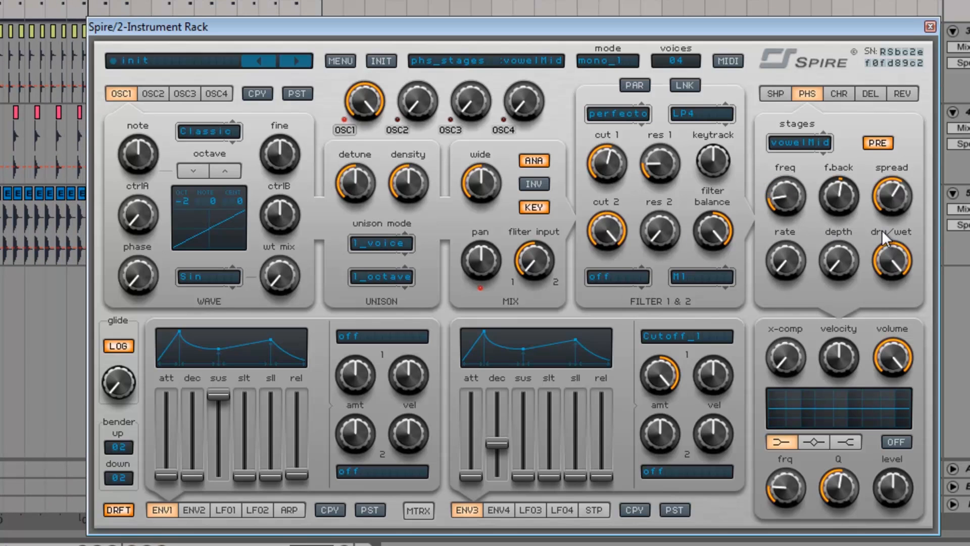
left_click_drag(889, 305, 895, 262)
left_click_drag(910, 215, 860, 169)
left_click(776, 94)
left_click_drag(784, 215, 789, 192)
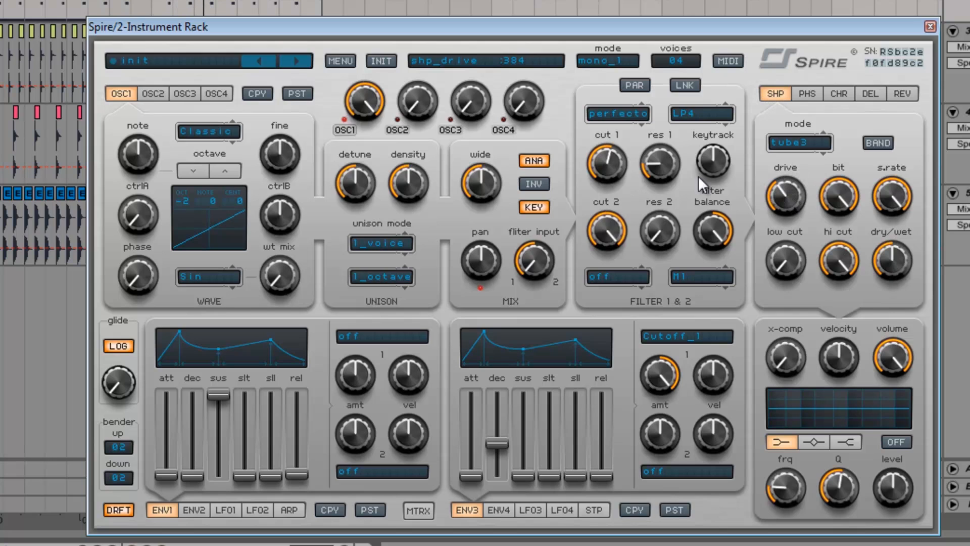
Set filter cut 1 to 445 and raise res 1
left_click_drag(664, 135, 605, 159)
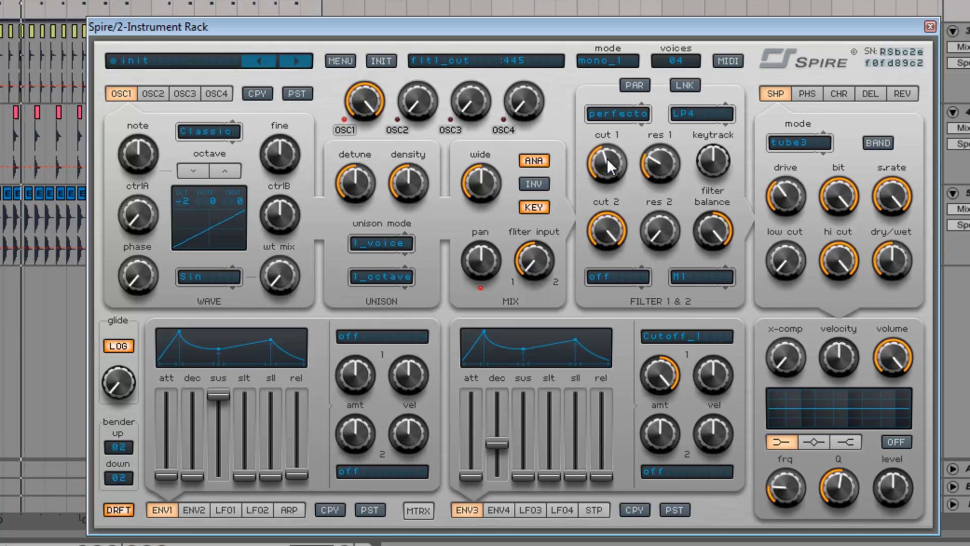
left_click_drag(658, 171, 644, 216)
left_click_drag(671, 128, 671, 123)
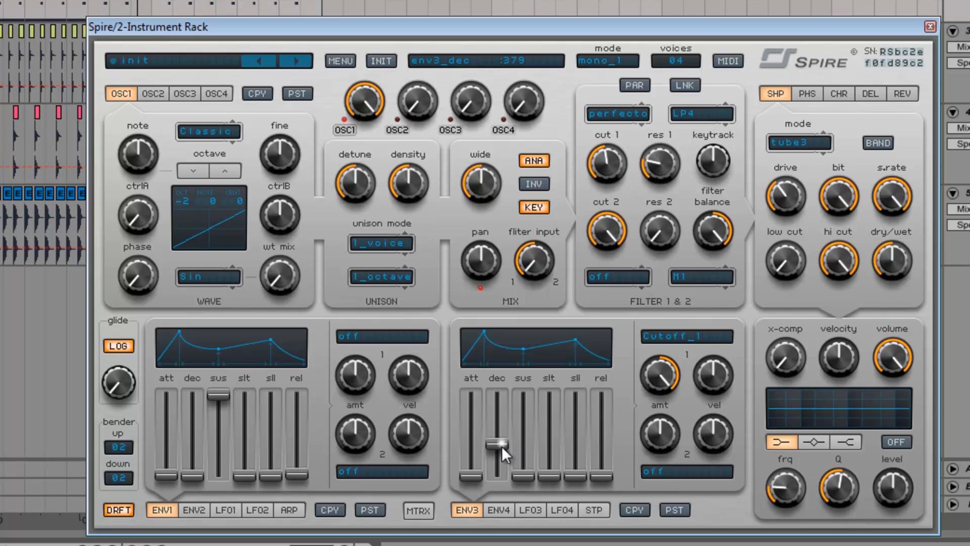
Reduce envelope 3's Cutoff_1 amount, lengthen its decay slightly, and play back the result
left_click_drag(505, 444, 510, 424)
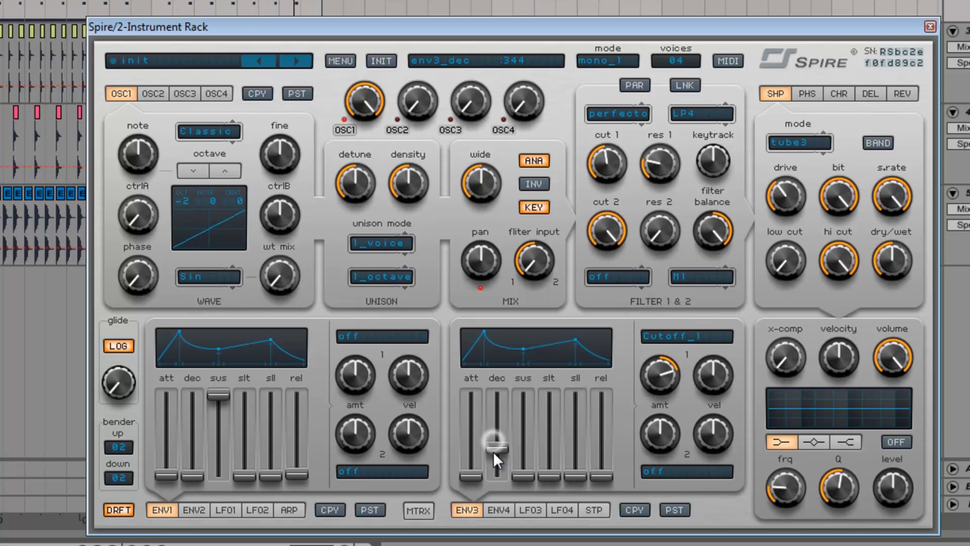
left_click_drag(669, 377, 676, 353)
left_click_drag(501, 440, 503, 435)
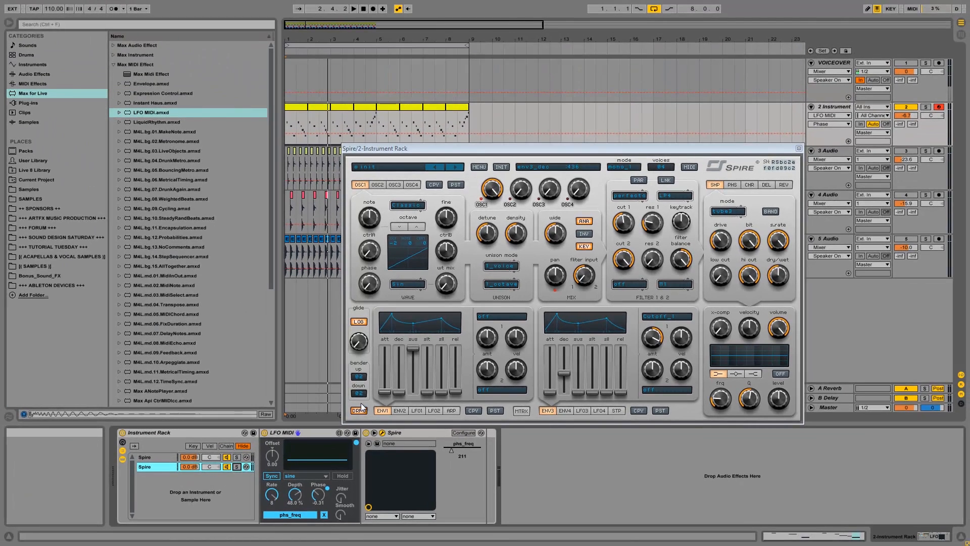
key("space")
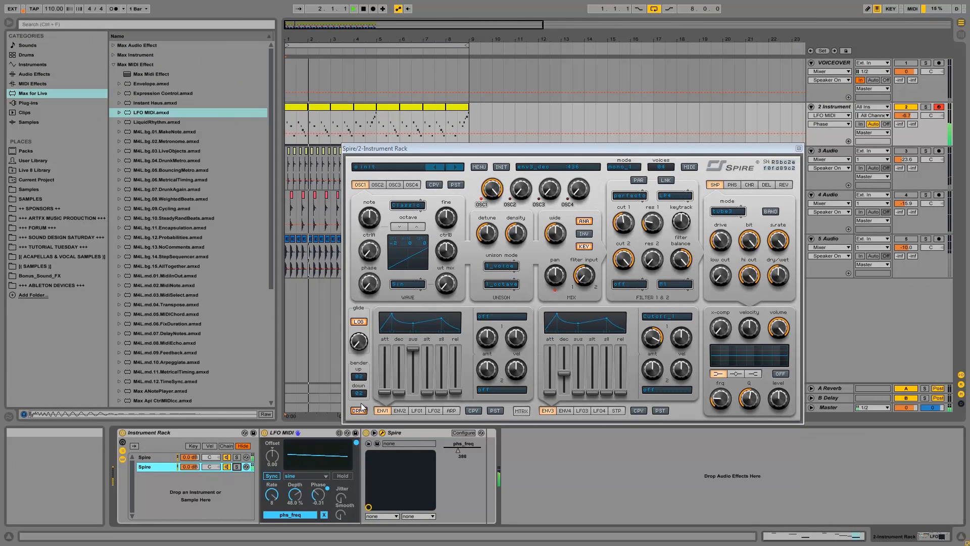
key("space")
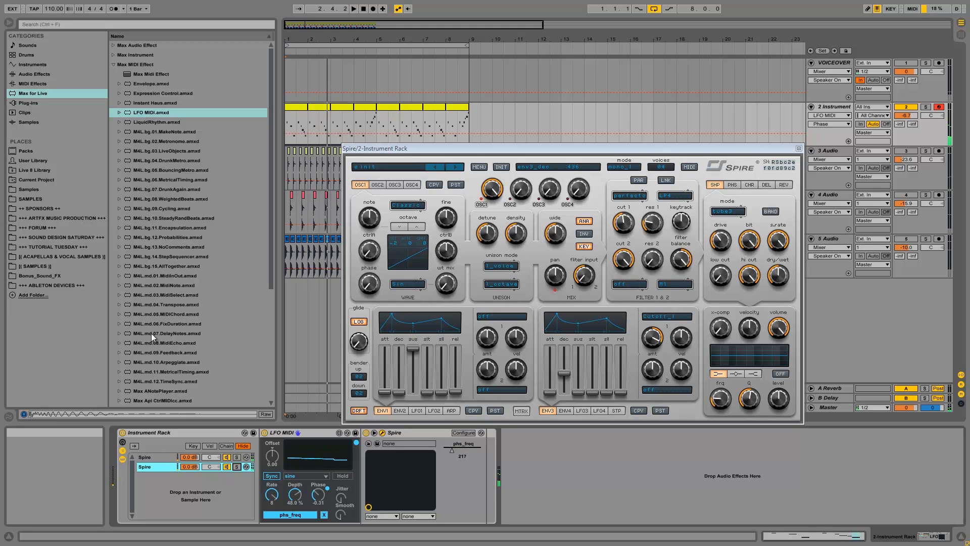
Add an EQ Eight after Spire in the second chain and make its first band a low cut at about 1.42 kHz
left_click(33, 75)
left_click_drag(135, 141, 455, 485)
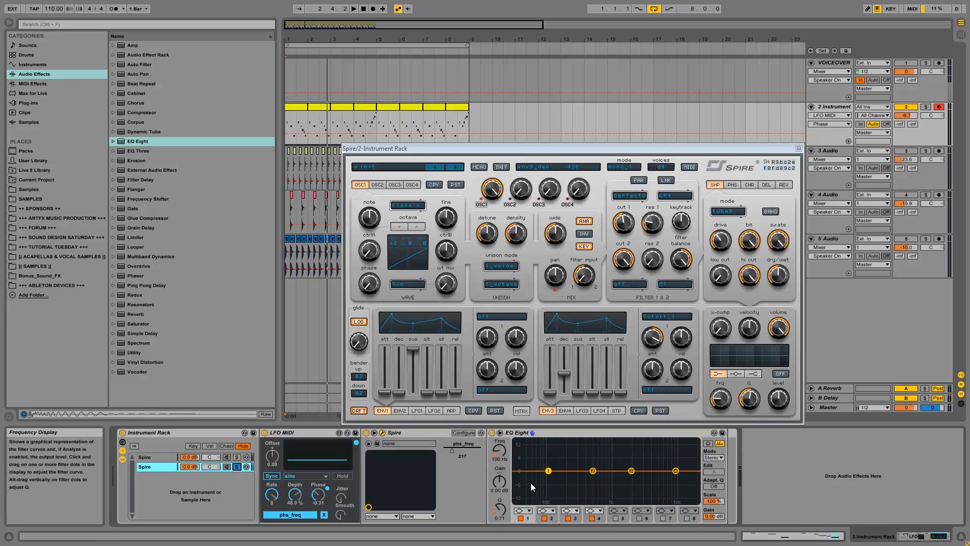
left_click(523, 511)
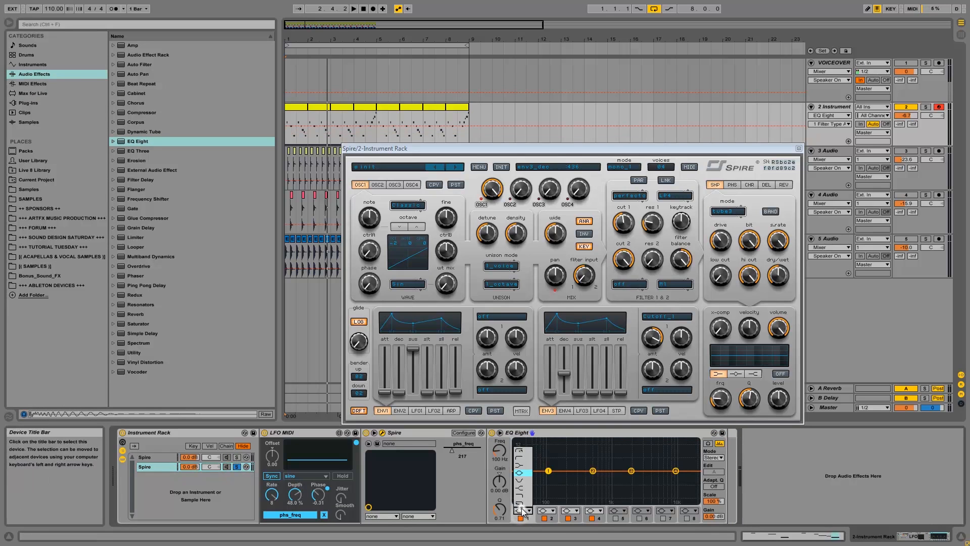
left_click(529, 459)
left_click_drag(547, 478, 623, 473)
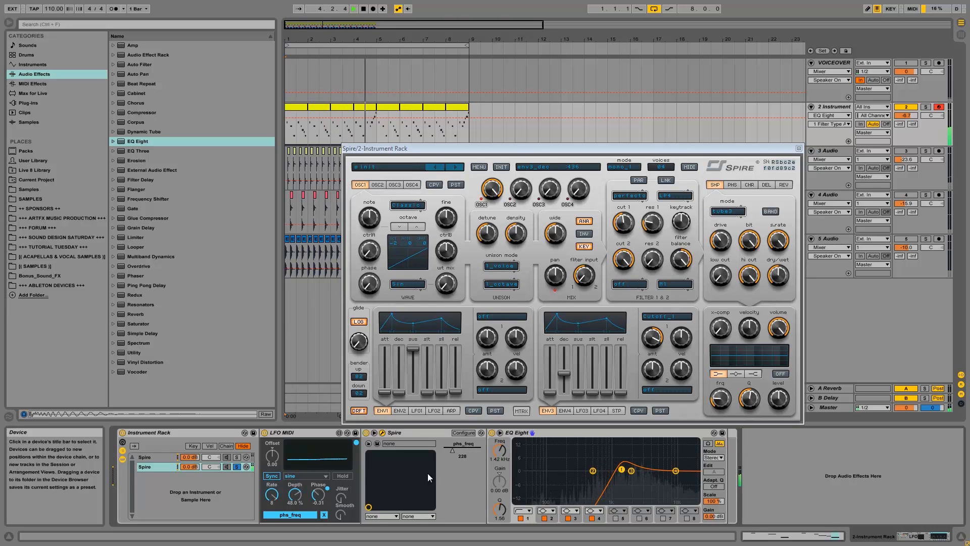
Solo the first Spire chain, add an EQ Eight after its Spire, and make the EQ's first band a low cut
left_click(152, 457)
key("space")
left_click_drag(123, 143, 586, 489)
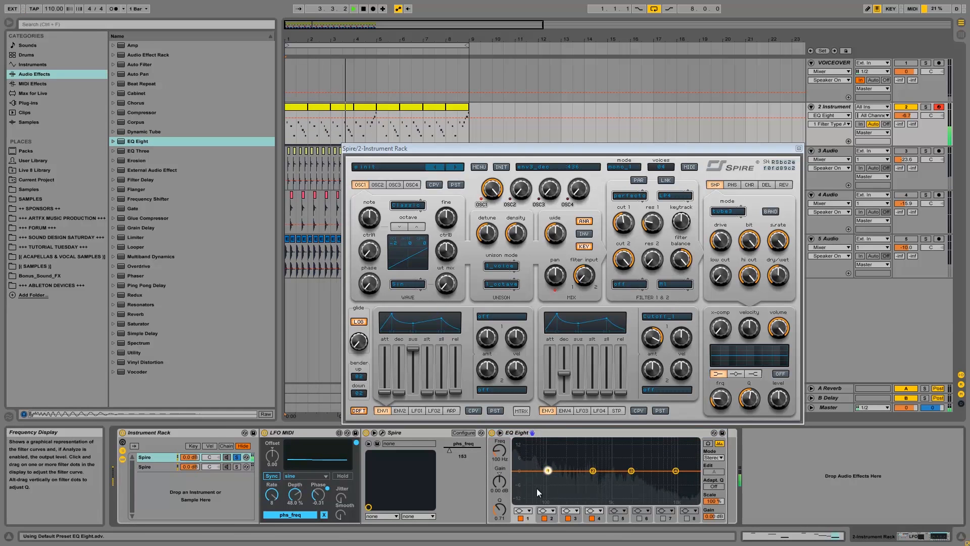
left_click(523, 510)
left_click(527, 457)
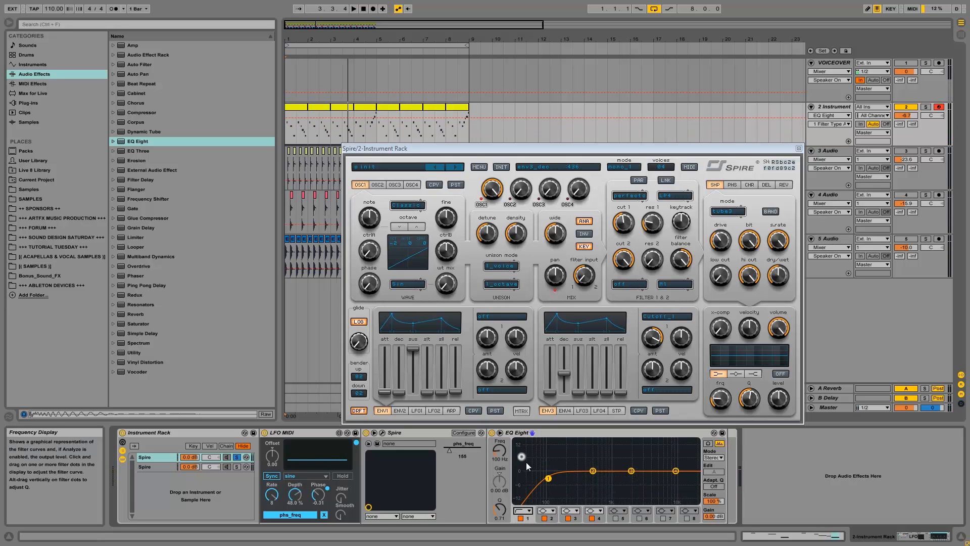
In the first chain's EQ Eight, boost band 3 about 3.1 dB at 457 Hz, dip band 2 above it, and play both chains unsoloed
key("space")
left_click_drag(549, 480, 591, 464)
left_click(235, 457)
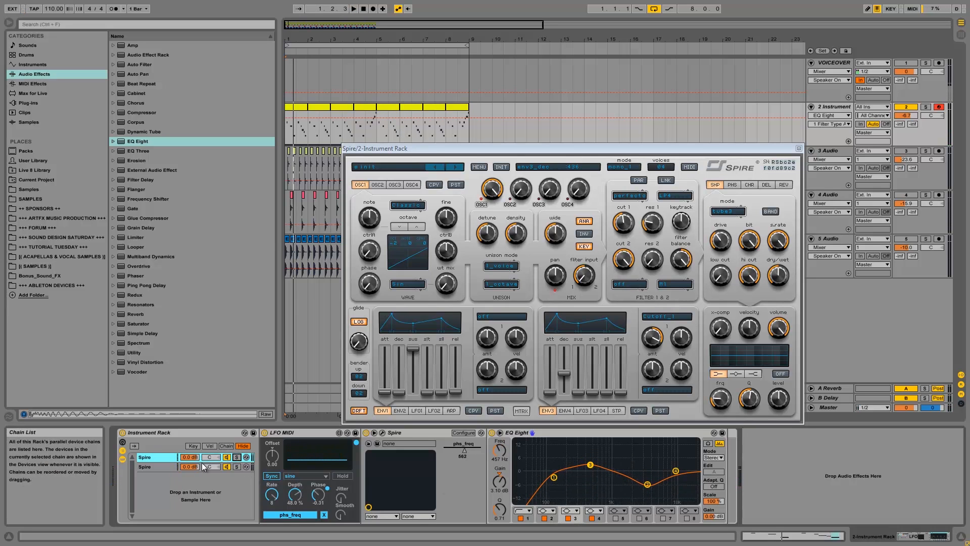
key("space")
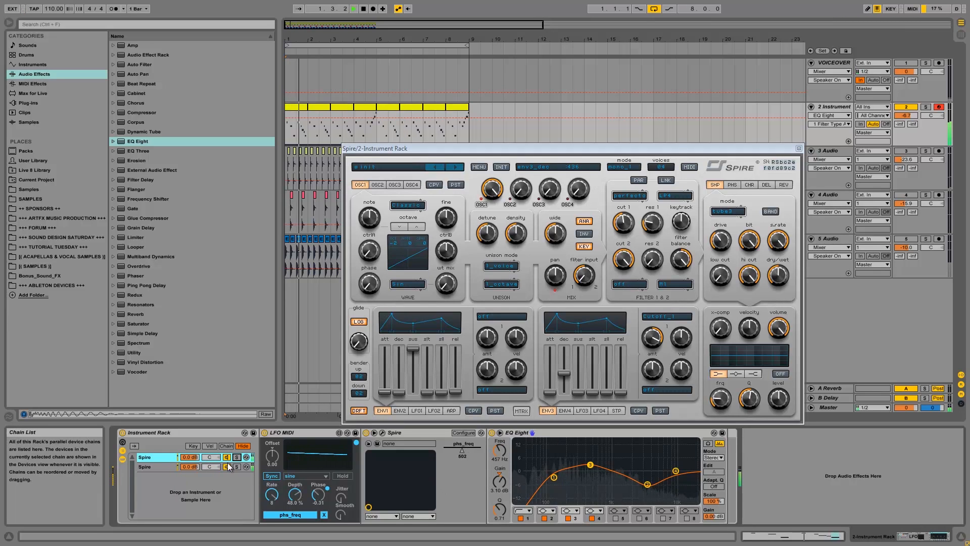
In the second chain's EQ Eight, retune the low cut and make band 4 a high cut at about 9 kHz
left_click(161, 466)
left_click_drag(622, 469, 563, 467)
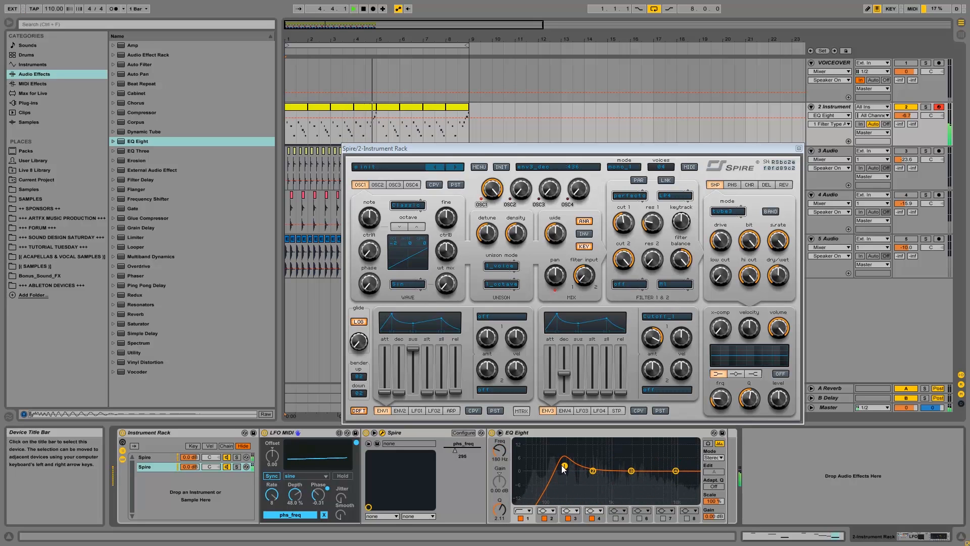
left_click(676, 472)
left_click(595, 510)
left_click(595, 493)
left_click_drag(680, 485, 646, 466)
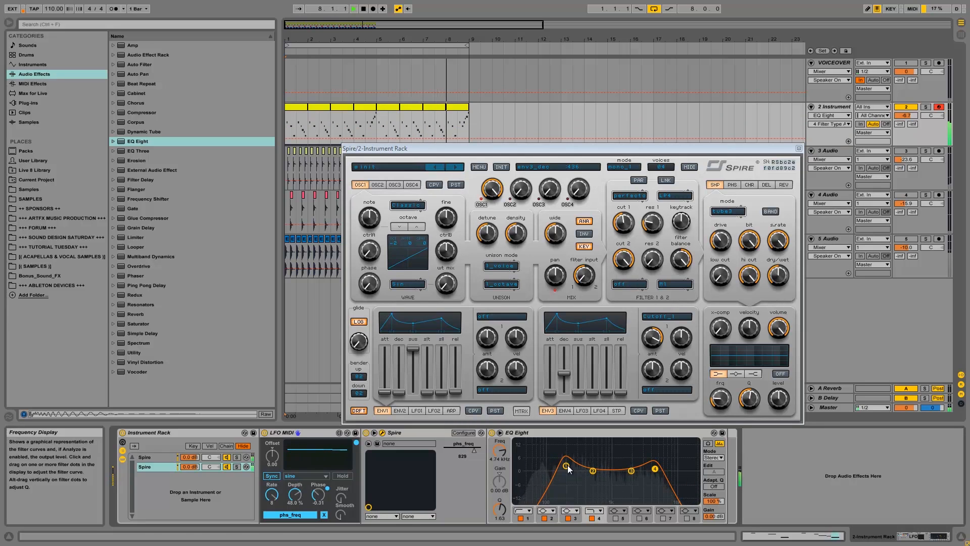
mouse_move(657, 471)
left_mouse_down()
mouse_move(632, 469)
mouse_move(674, 472)
left_mouse_up()
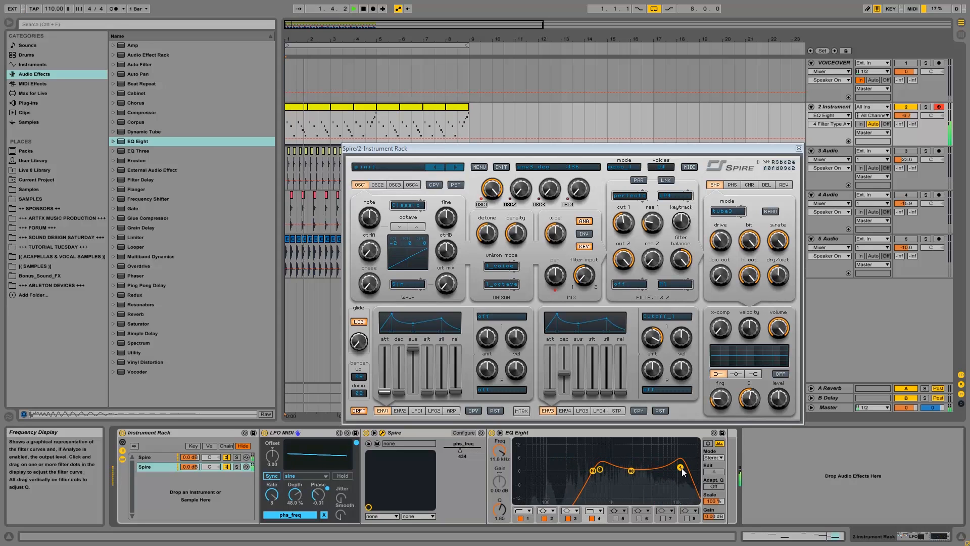
In the first chain's EQ Eight, boost band 2 at about 1.64 kHz and move band 3's boost to a lower frequency
left_click(156, 456)
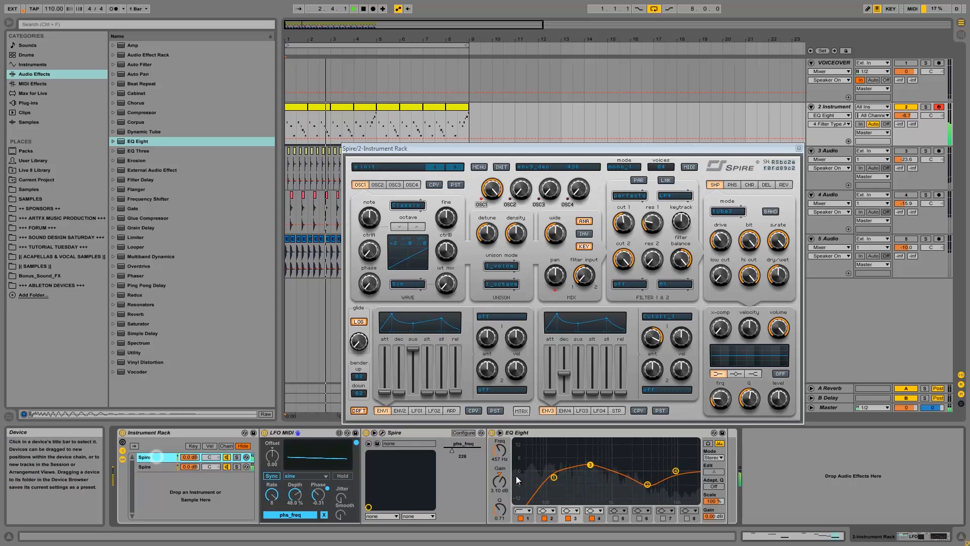
left_click_drag(605, 468, 660, 467)
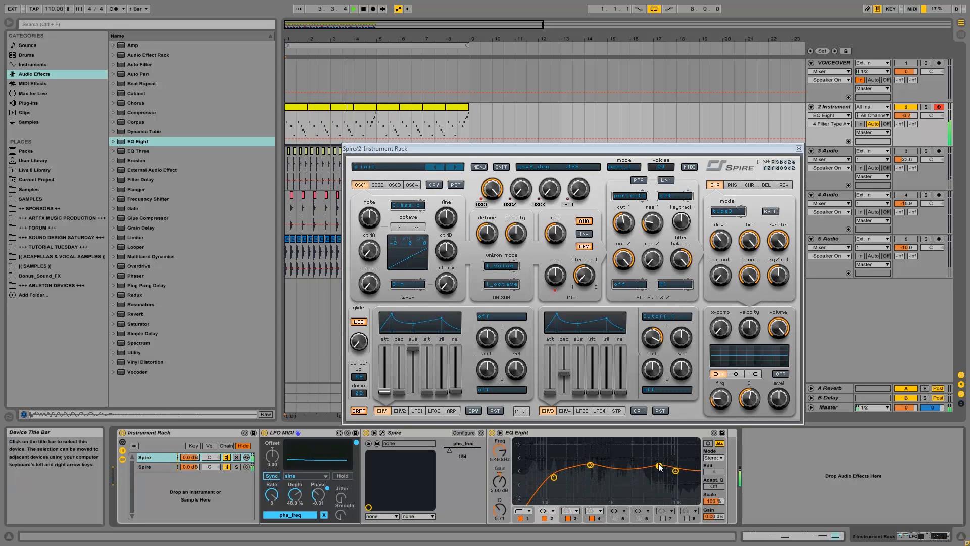
left_click(590, 464)
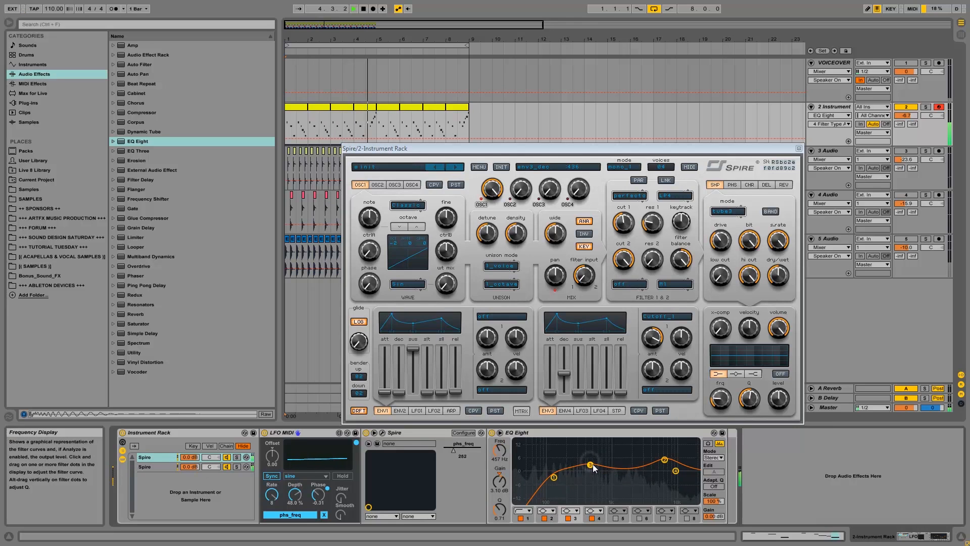
left_click_drag(666, 460, 629, 459)
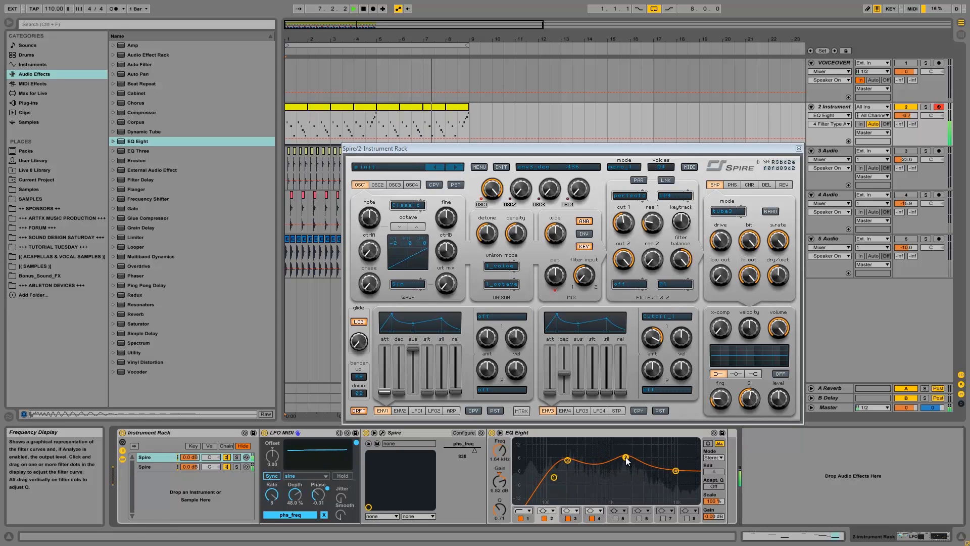
Reshape the second chain's EQ Eight: dip band 2, boost band 3, and bring band 4's high cut down to about 3.8 kHz
left_click(161, 466)
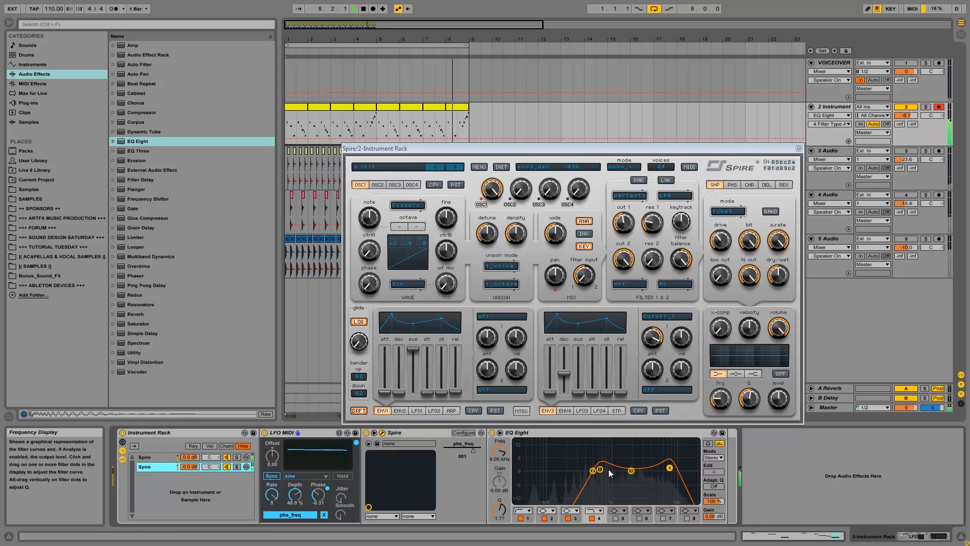
left_click_drag(632, 472, 599, 484)
left_click_drag(670, 468, 679, 480)
left_click_drag(630, 460, 604, 461)
left_click_drag(679, 473, 652, 470)
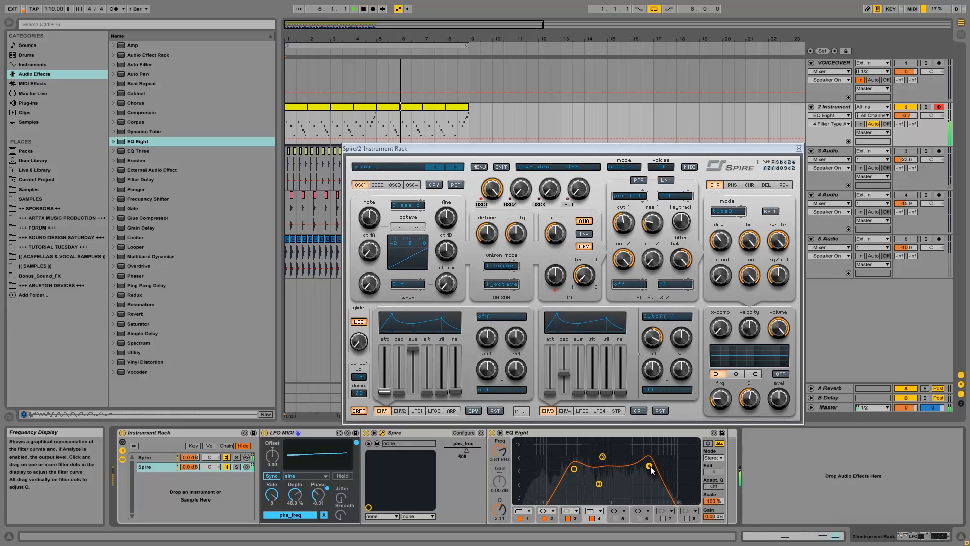
Audition oscillator 1's octave and the EQ bypass in the second chain, raising the EQ's high cut to about 8.35 kHz
left_click(400, 227)
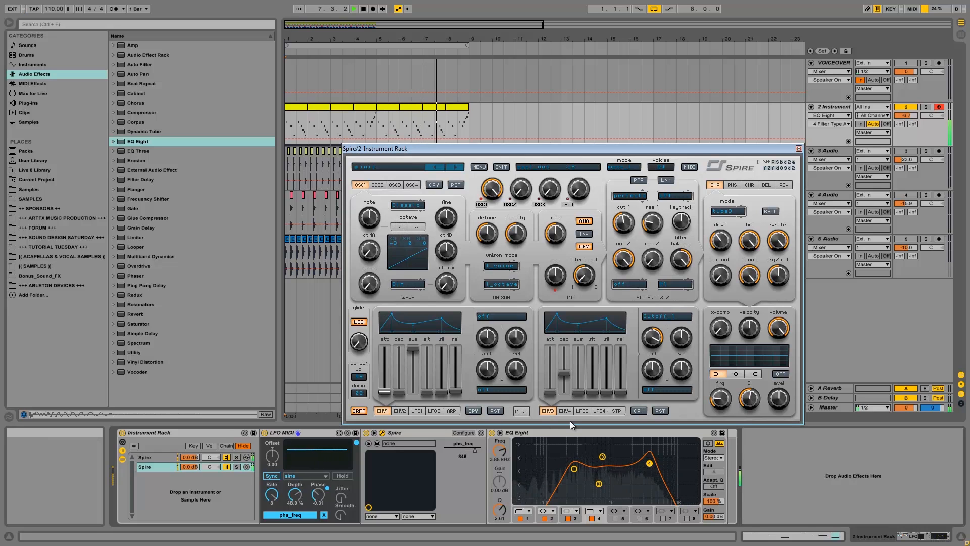
left_click(234, 466)
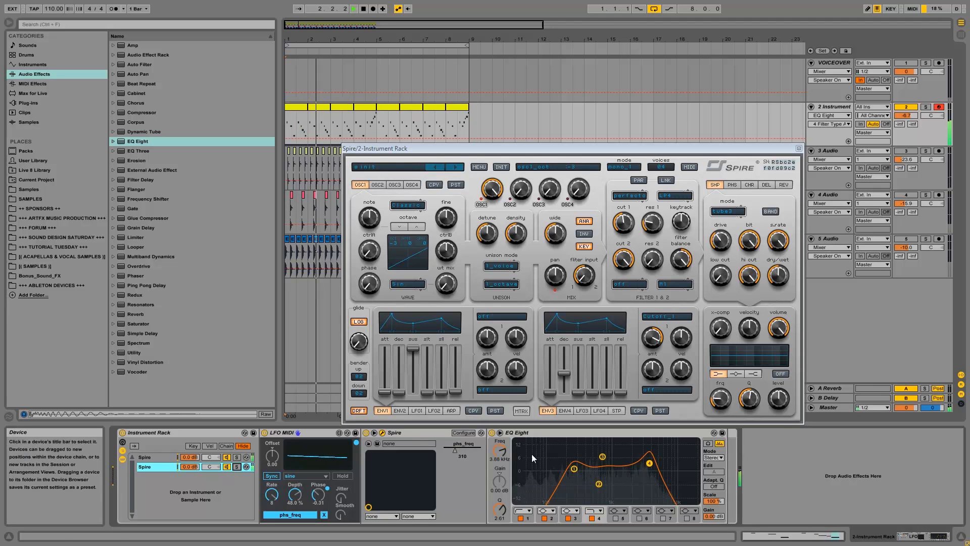
left_click(491, 433)
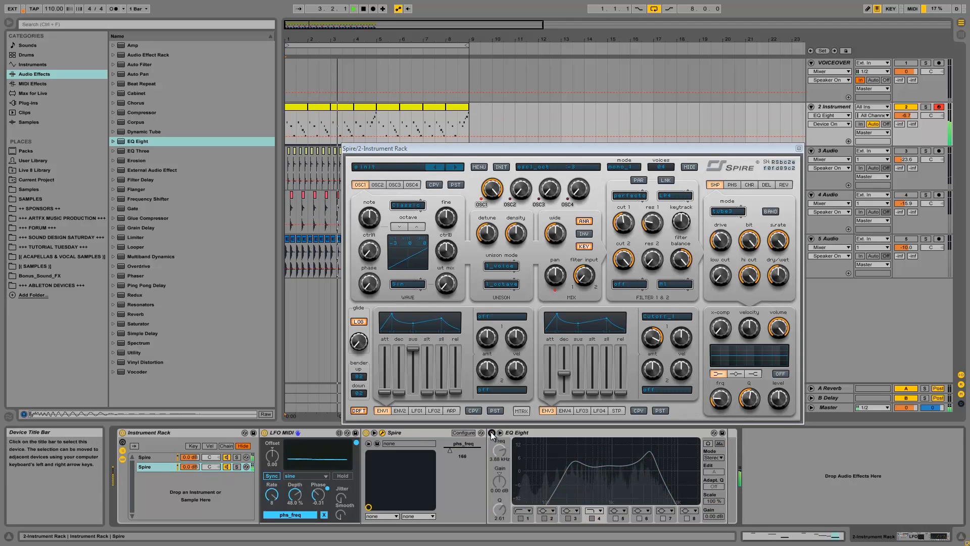
left_click(491, 433)
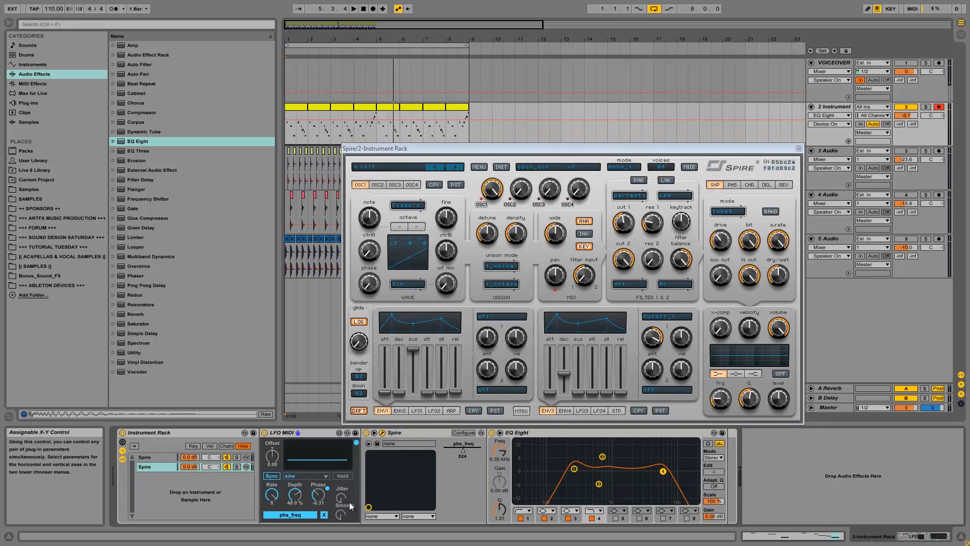
Set the second chain's LFO phase to 0.54, lower that chain's volume during playback, and close its Spire window
left_click_drag(324, 495, 326, 466)
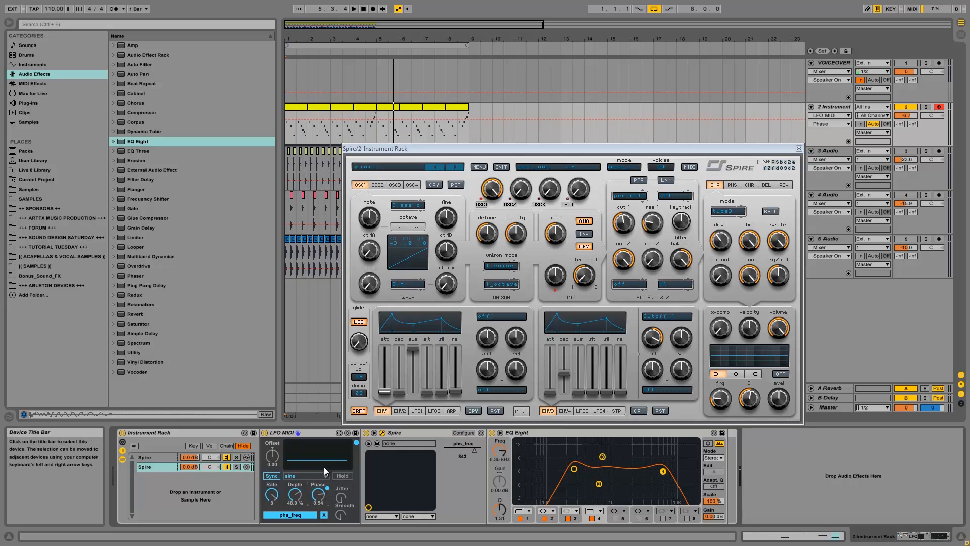
key("space")
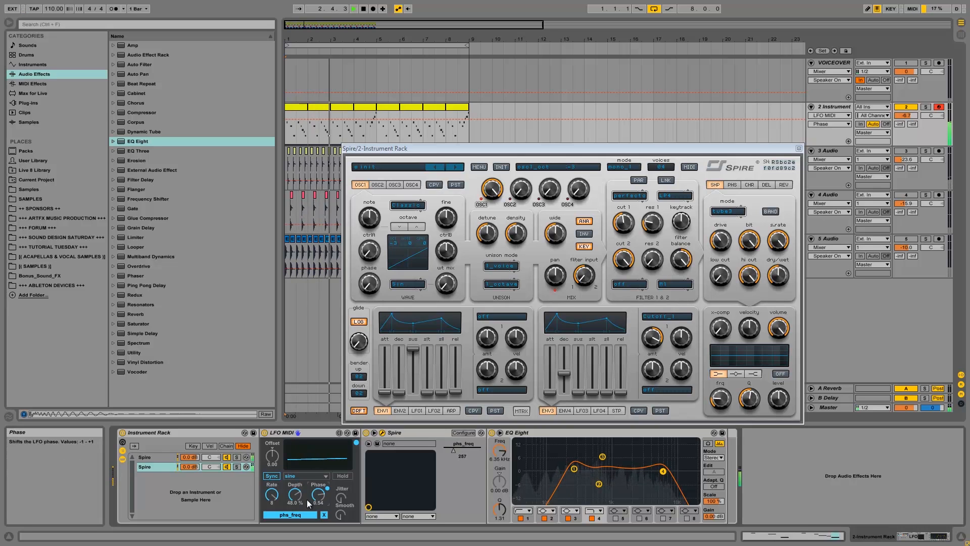
mouse_move(191, 466)
left_mouse_down()
mouse_move(191, 475)
mouse_move(191, 464)
left_mouse_up()
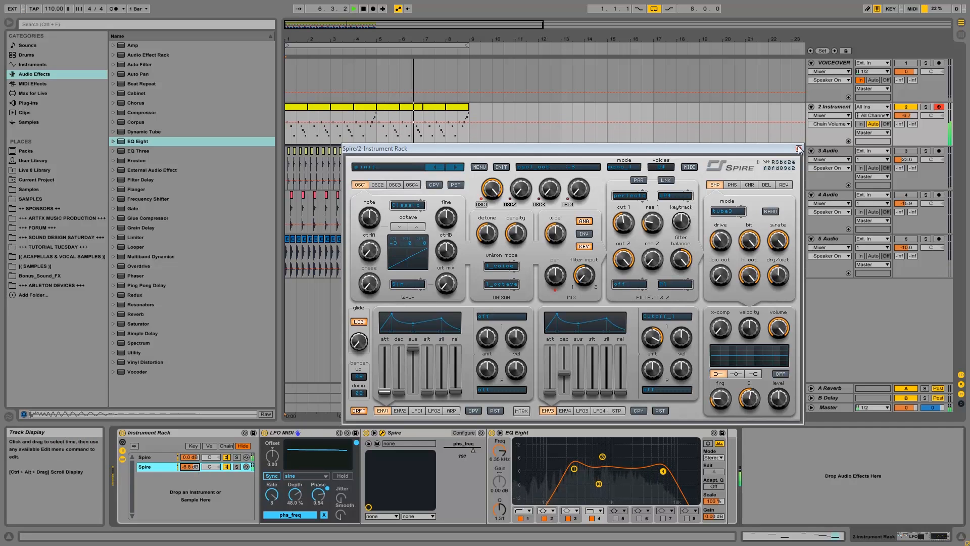
left_click(799, 148)
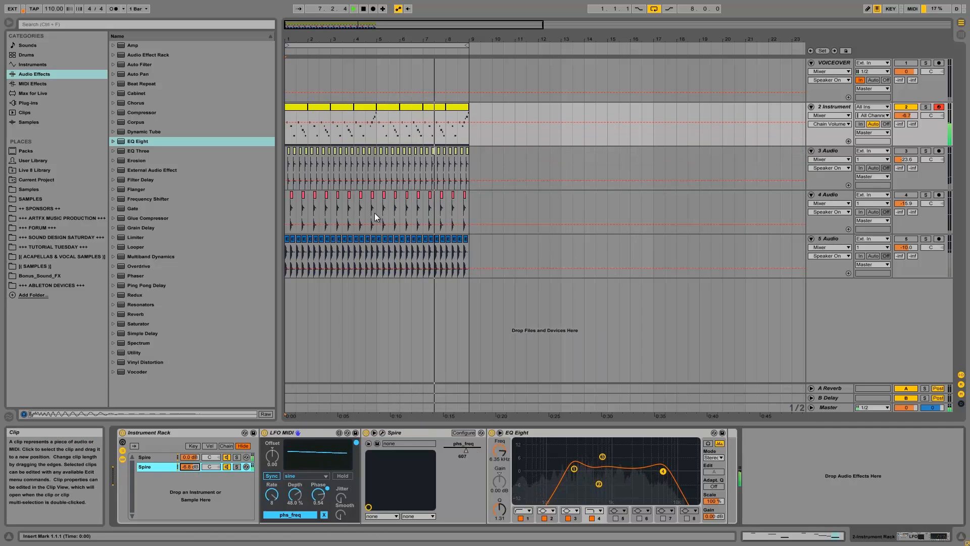
Solo the first chain, try oscillator 1's ctrlA, ctrlB and phase in its Spire, and set the octave to -2
left_click(238, 457)
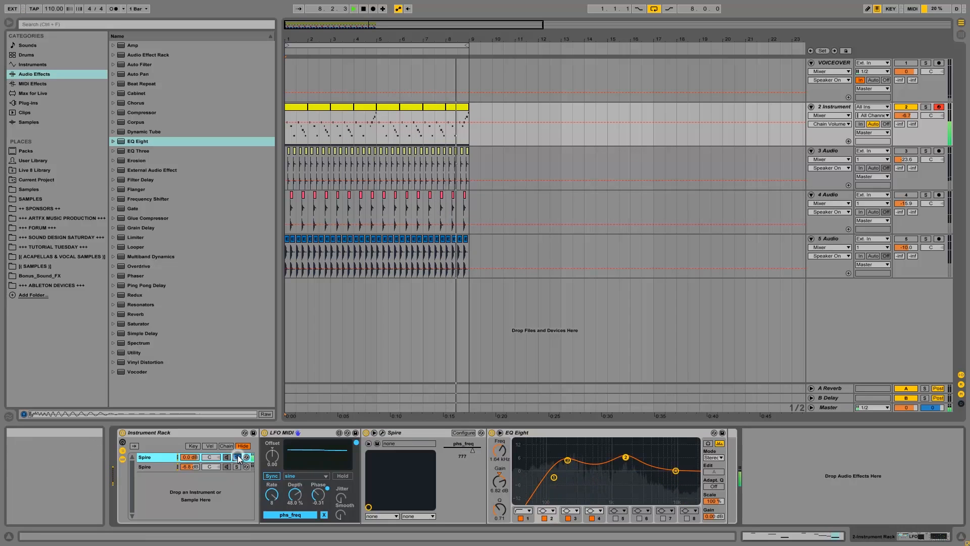
key("space")
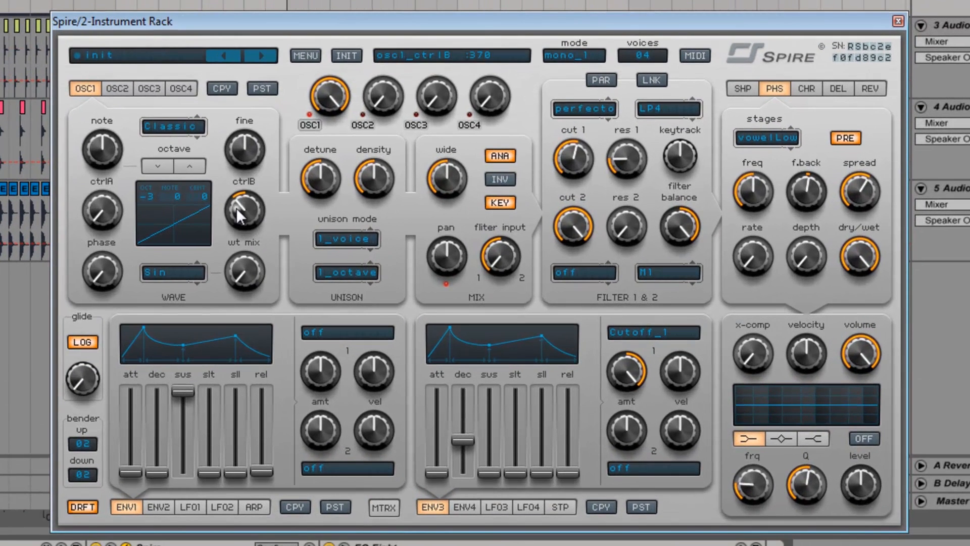
left_click_drag(236, 208, 257, 178)
left_click_drag(104, 215, 95, 484)
left_click_drag(104, 271, 145, 440)
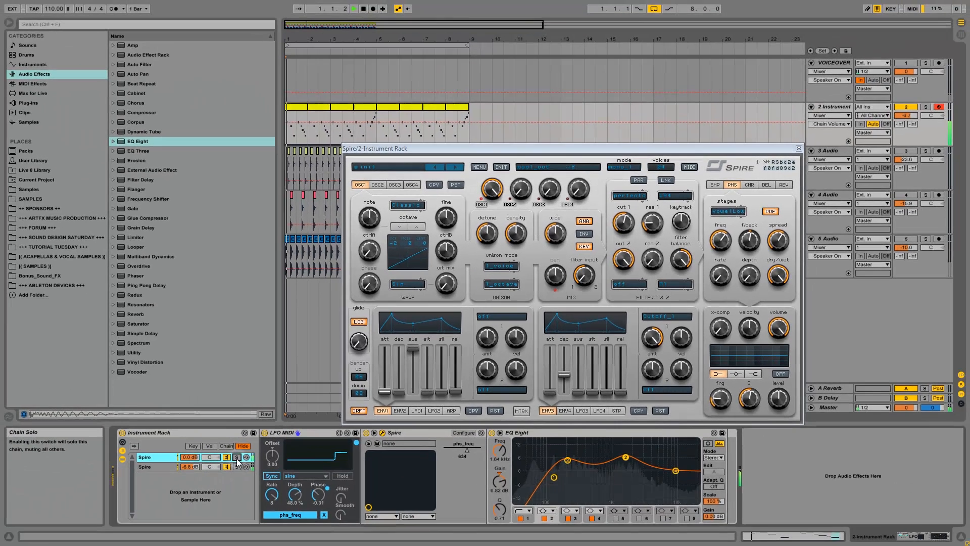
Review the second chain's Spire settings during playback and close the open Spire windows
left_click(172, 469)
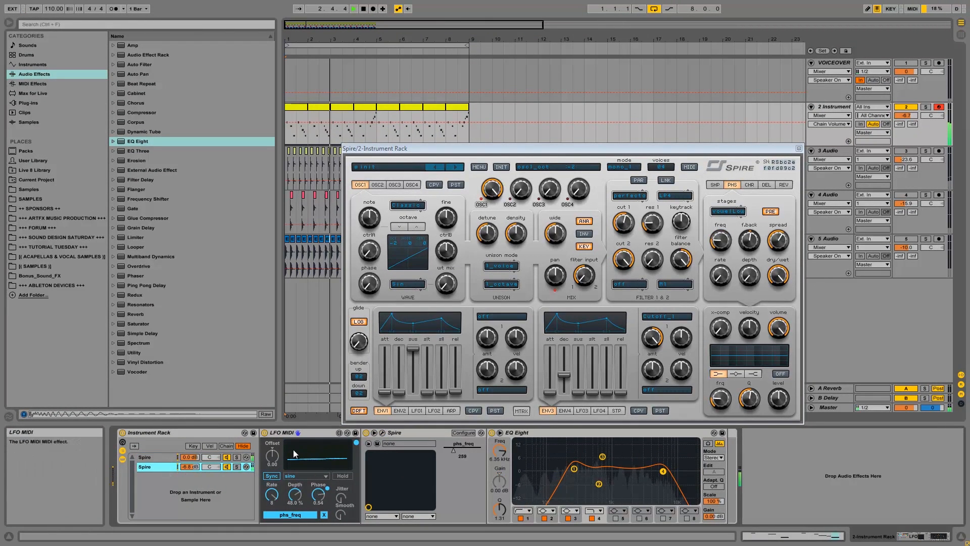
left_click(382, 433)
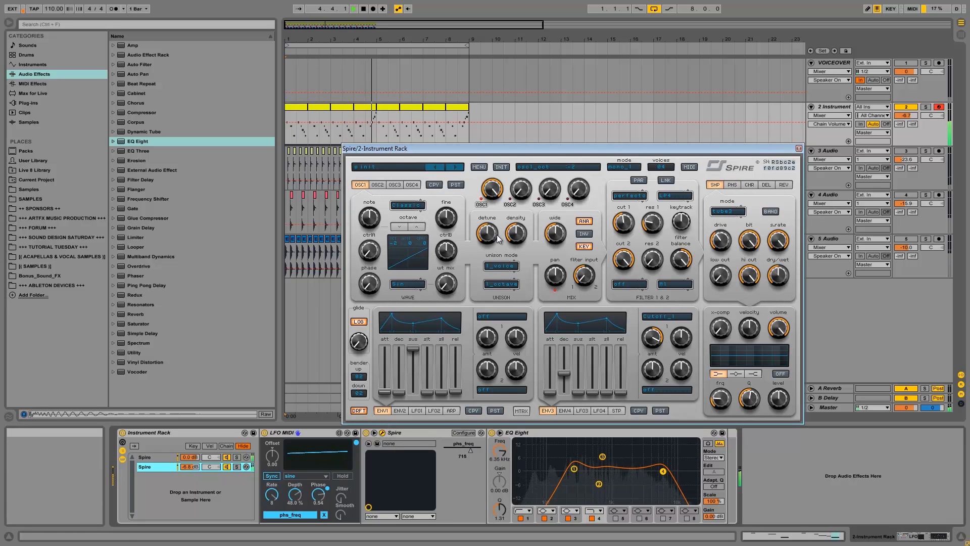
left_click(799, 148)
left_click(799, 149)
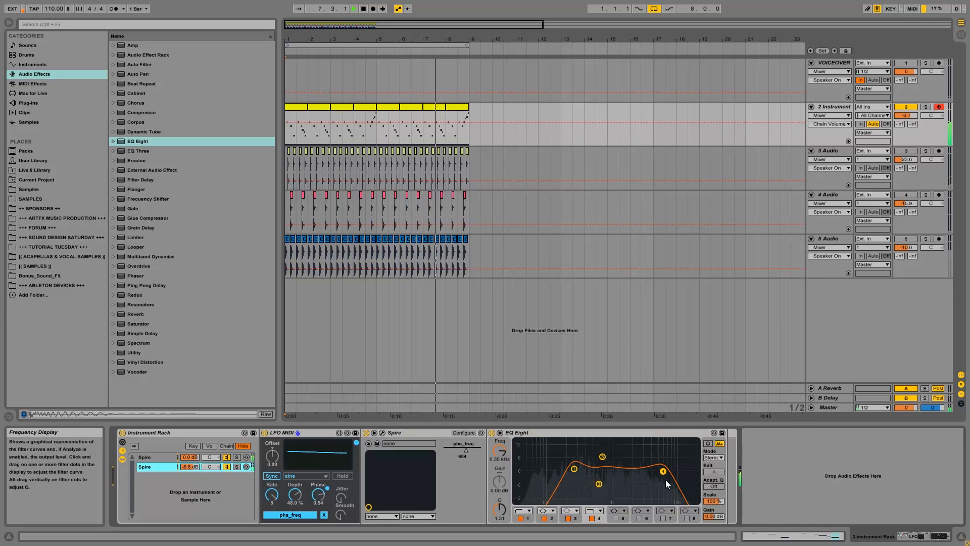
In the second chain's EQ Eight, move the high cut to about 11.8 kHz and band 3's boost to 1.94 kHz, soloing the instrument track
left_click_drag(663, 471, 681, 466)
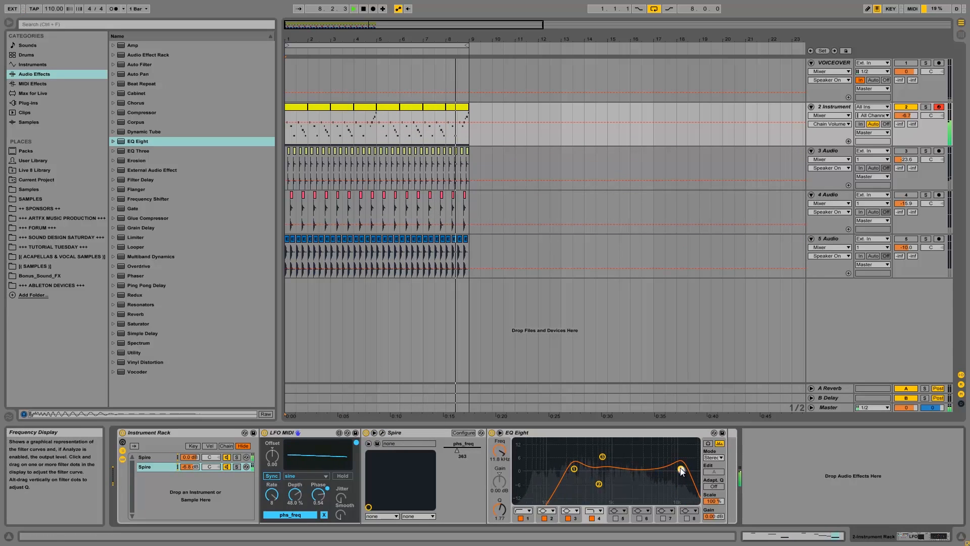
left_click_drag(603, 458, 632, 448)
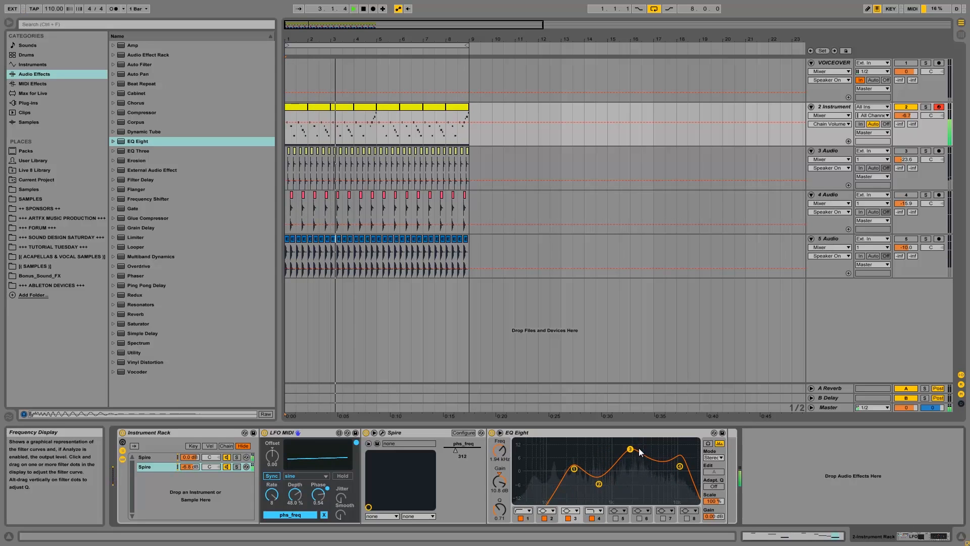
left_click(928, 108)
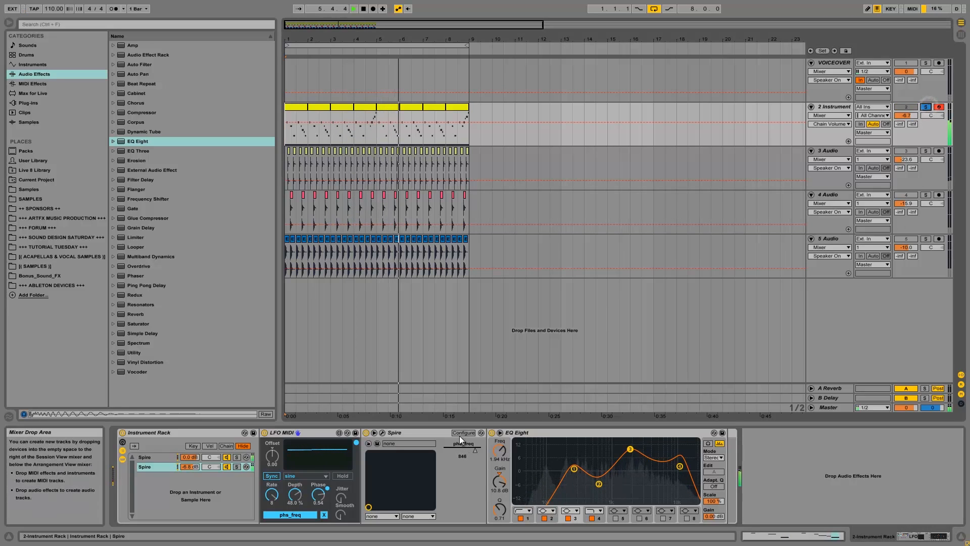
Compare the two chains in solo and move band 2's boost in the first chain's EQ Eight to about 4.6 kHz
left_click(236, 466)
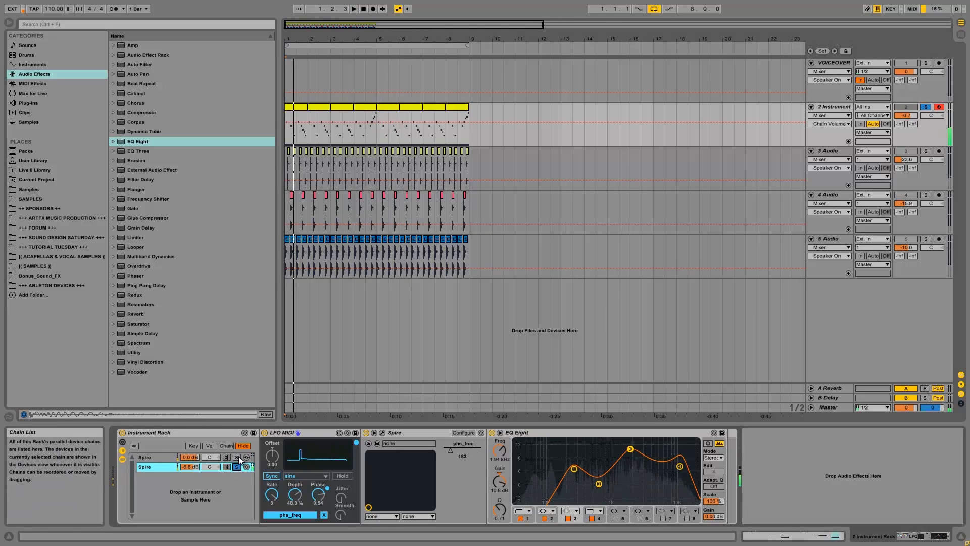
left_click(236, 457)
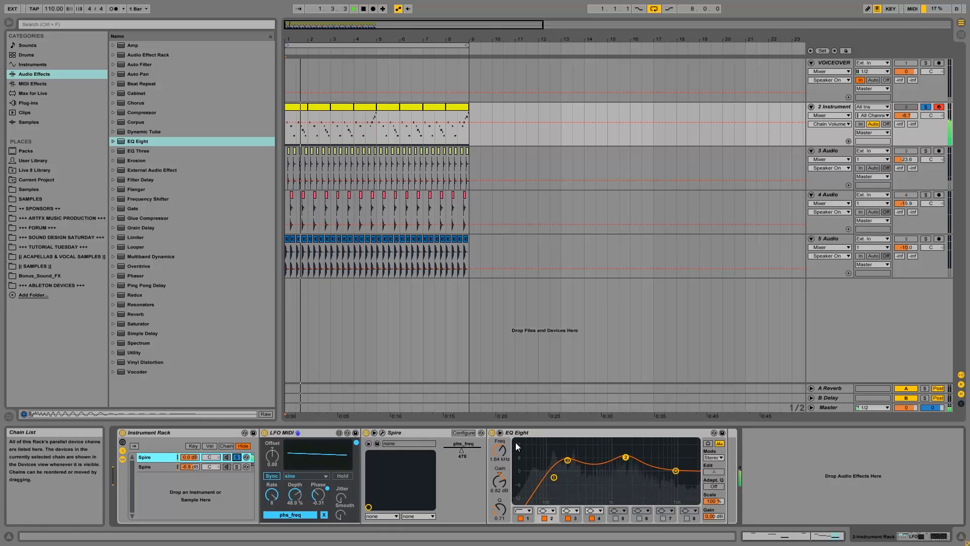
left_click_drag(630, 455, 654, 455)
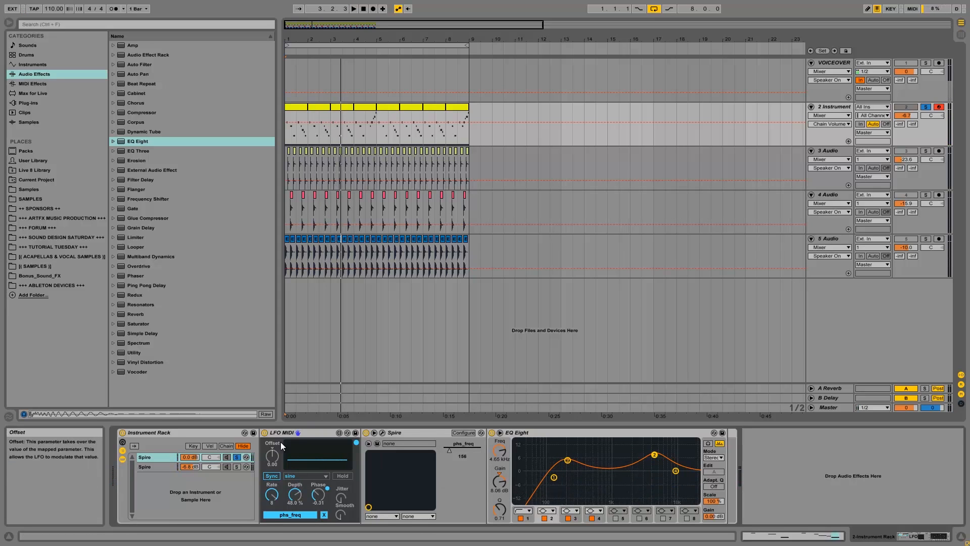
Show the Max for Live MIDI effects in the browser to locate the LFO MIDI device
left_click(25, 104)
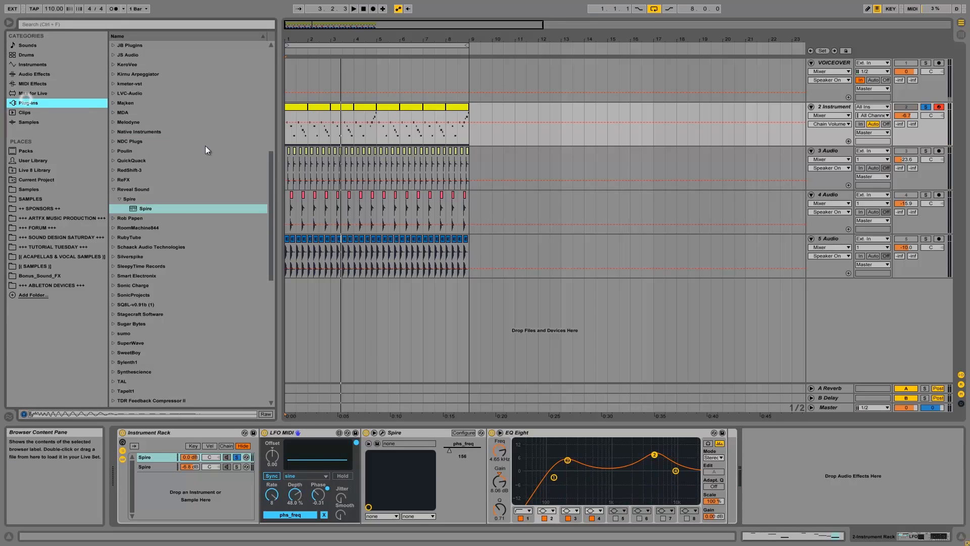
left_click(29, 92)
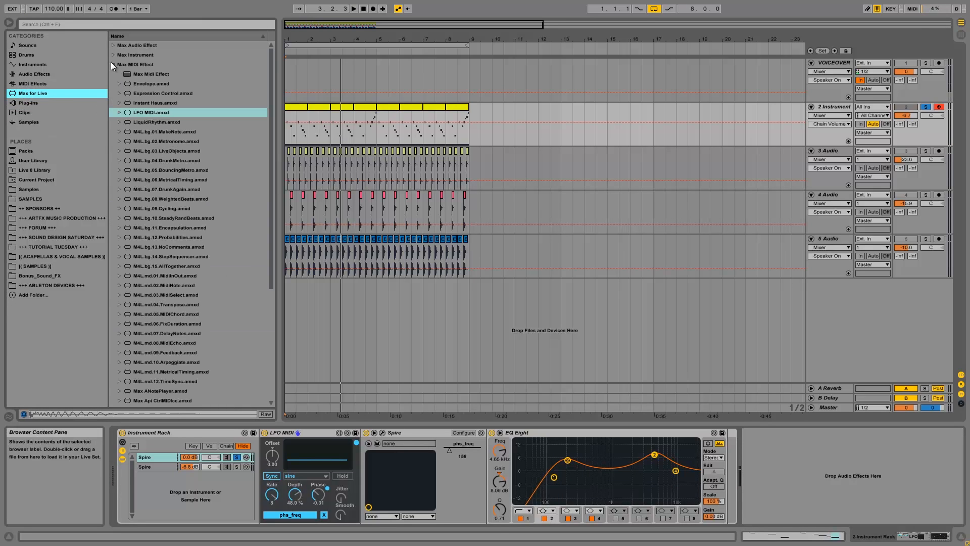
Insert the Max for Live LFO audio effect between Spire and EQ Eight in the first chain and sync its rate at 4
left_click(111, 63)
left_click(112, 44)
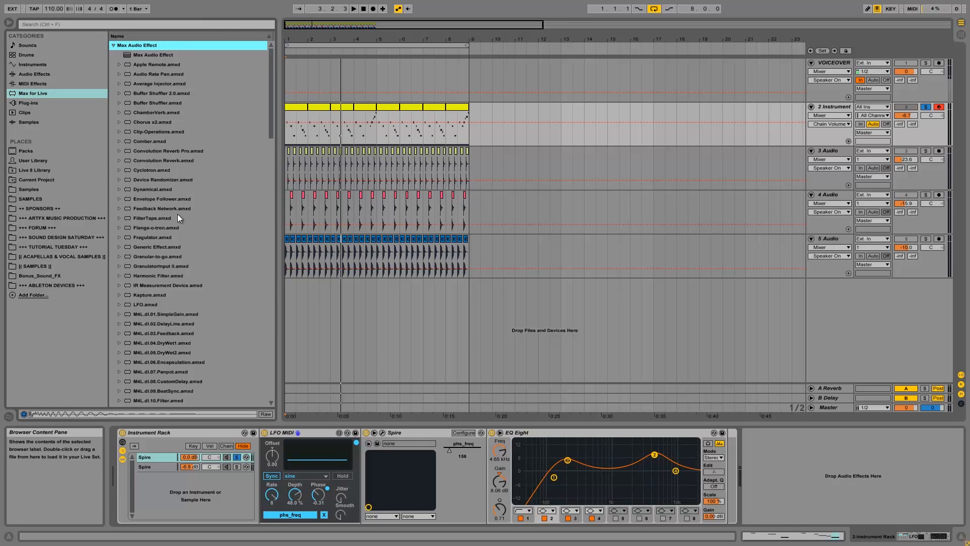
left_click_drag(146, 304, 516, 469)
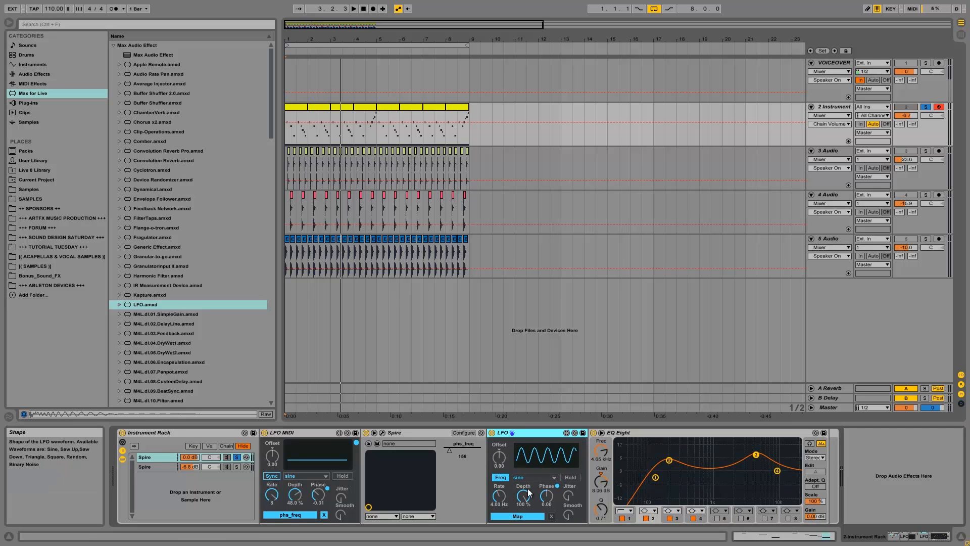
left_click(500, 479)
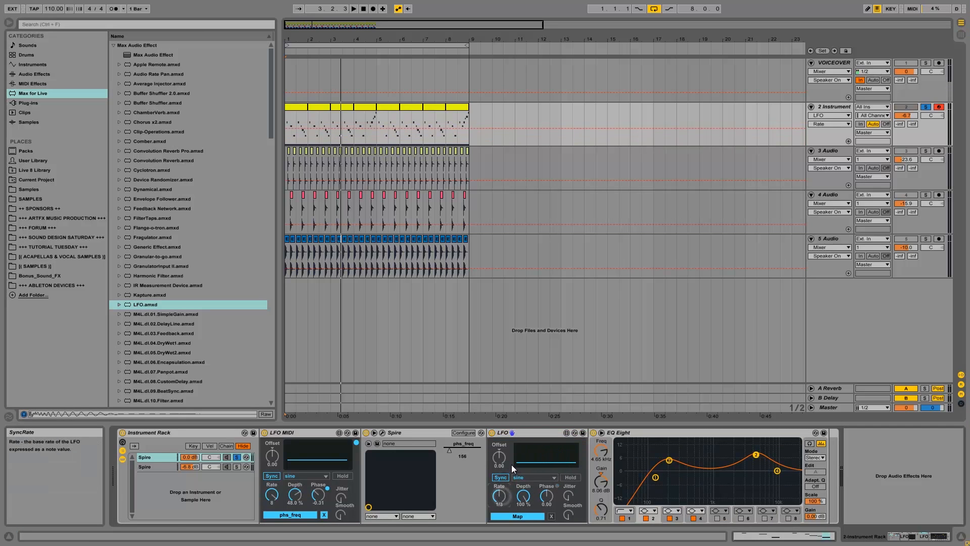
key("Up")
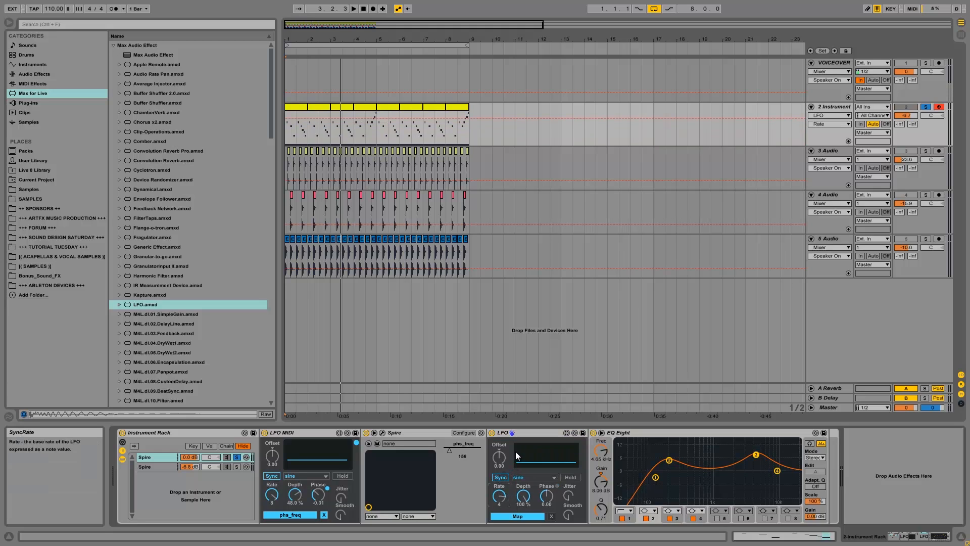
left_click(507, 475)
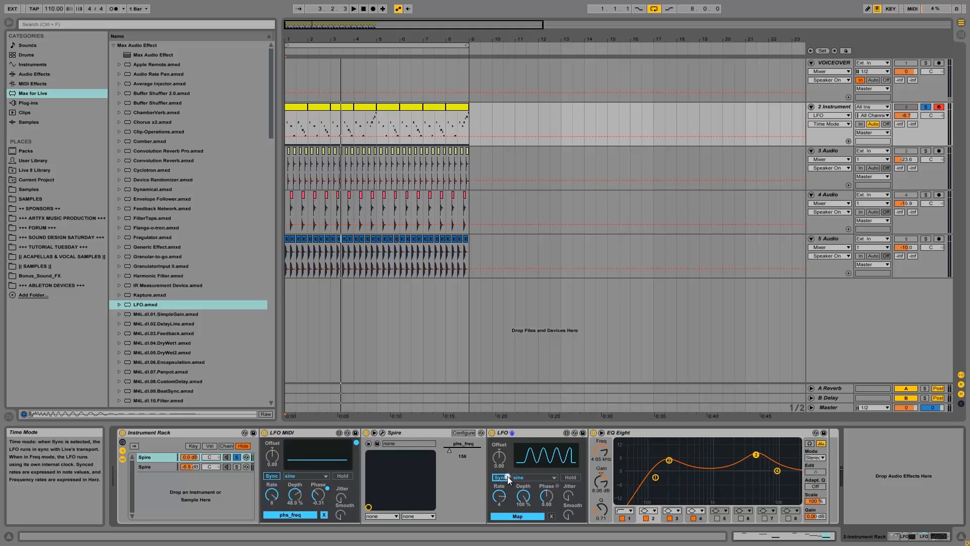
Map the LFO to band 2's frequency in EQ Eight and reduce its depth to about 7.17%, auditioning the modulation
left_click(537, 516)
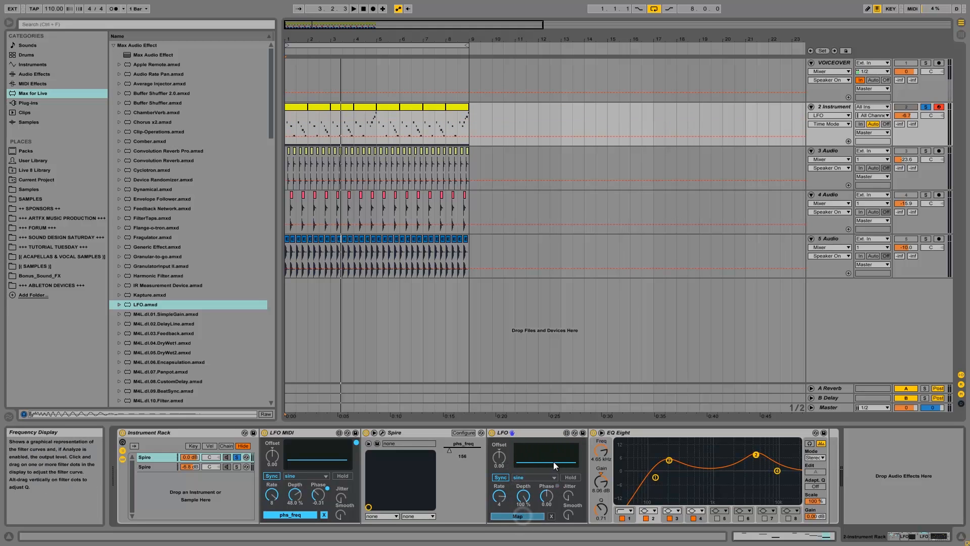
left_click(602, 453)
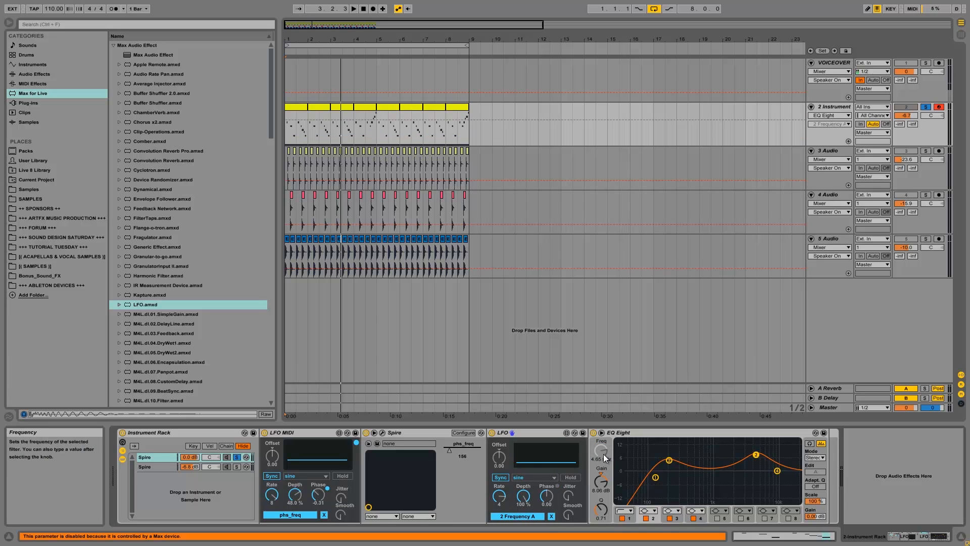
key("space")
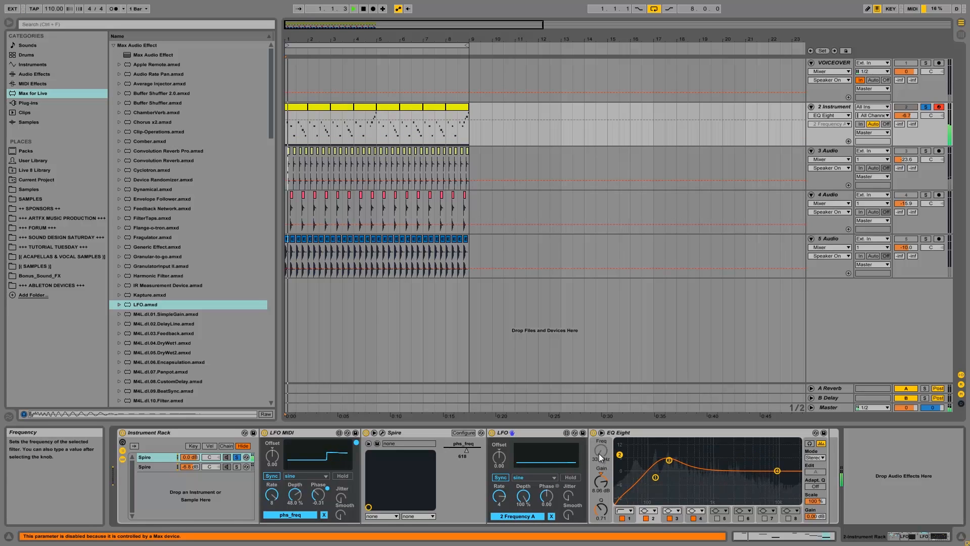
key("space")
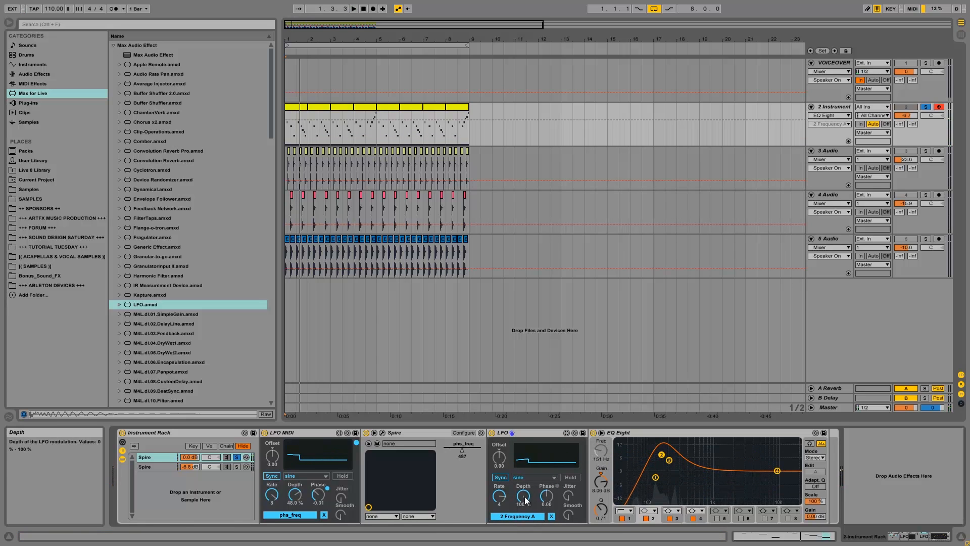
left_click_drag(525, 504, 525, 536)
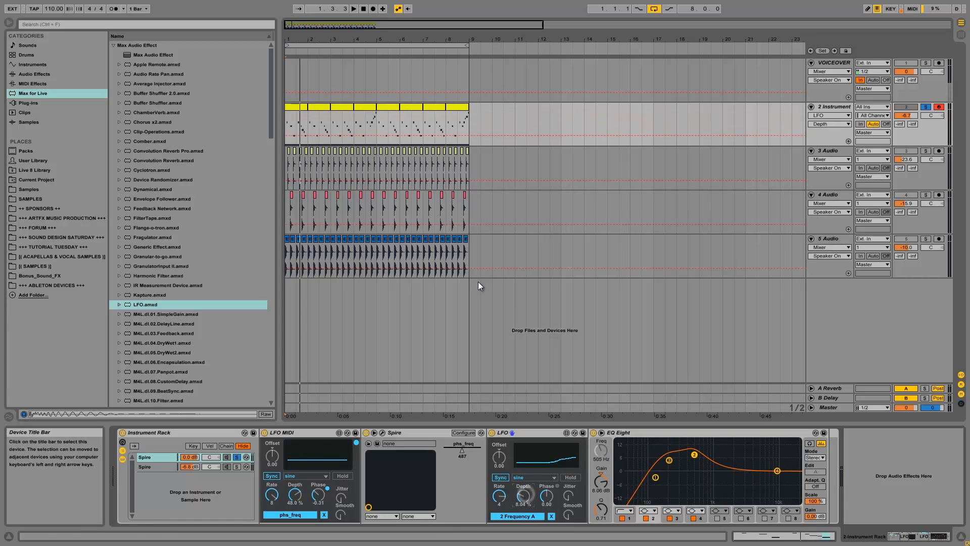
key("space")
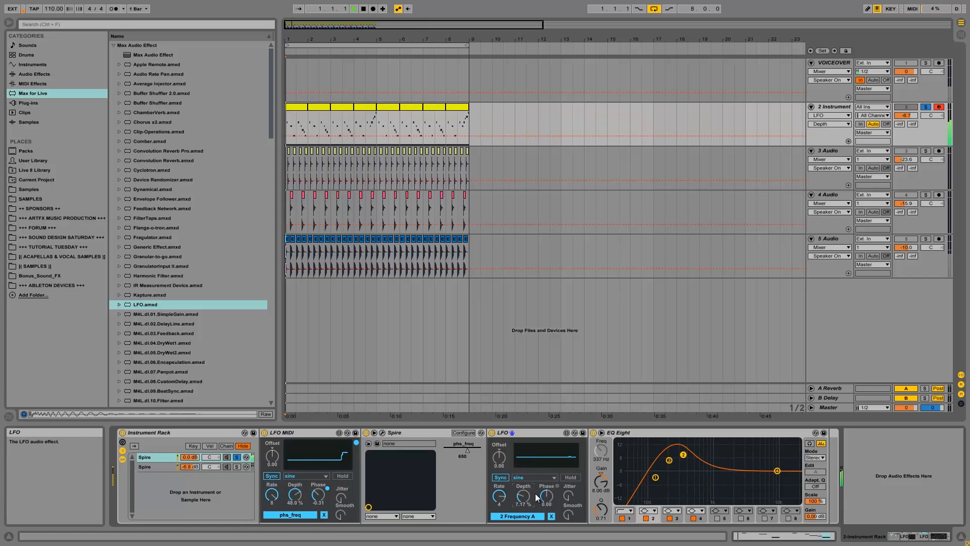
Set the LFO's offset to about 0.36 and its phase to -0.22 during playback
left_click(505, 460)
left_click_drag(504, 460, 511, 441)
key("space")
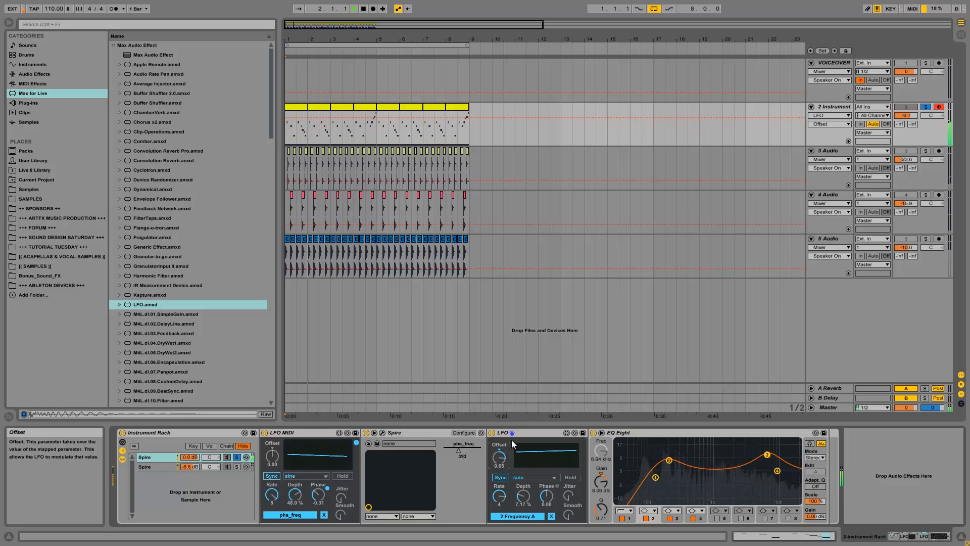
left_click_drag(505, 460, 504, 462)
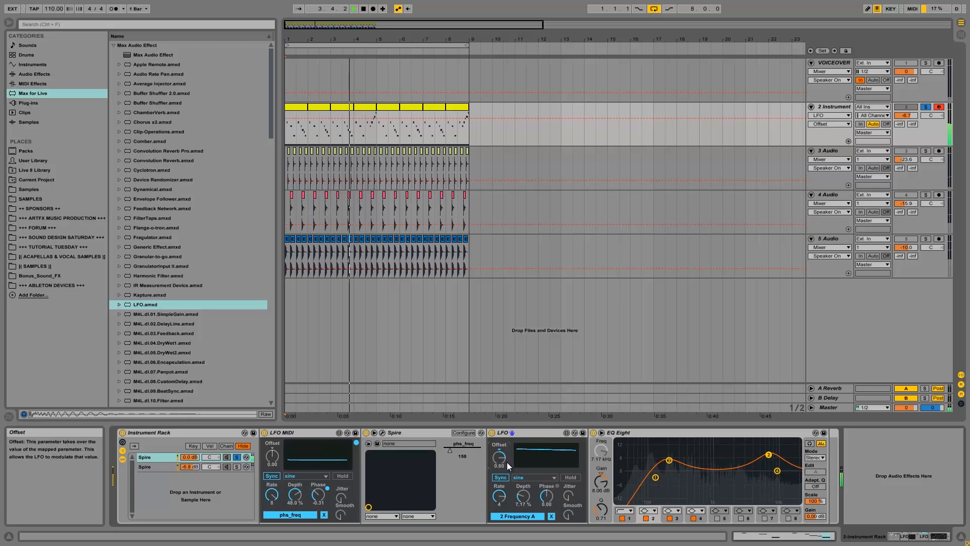
left_click_drag(507, 462, 497, 467)
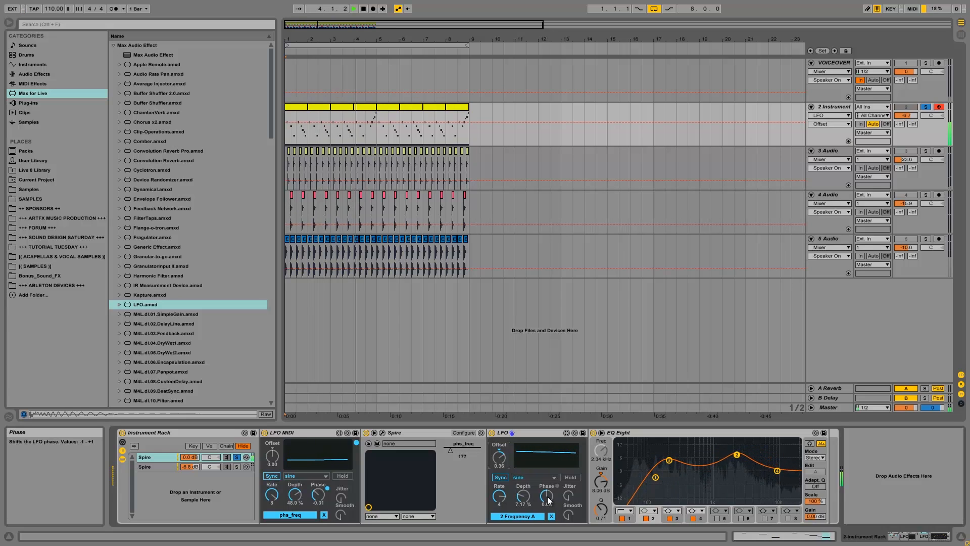
left_click_drag(548, 500, 544, 506)
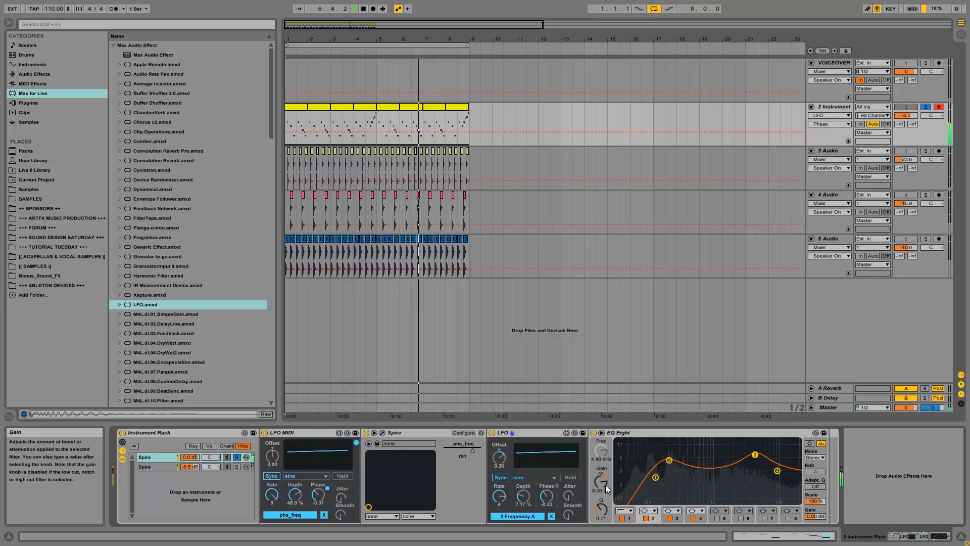
Duplicate the LFO, remap the copy to band 2's gain in EQ Eight, and audition the result
left_click(532, 434)
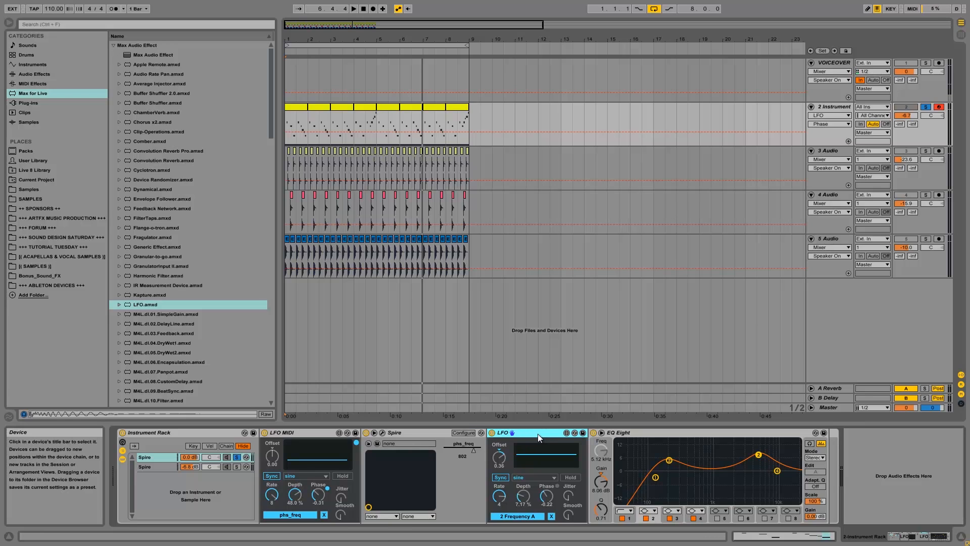
key("ctrl+d")
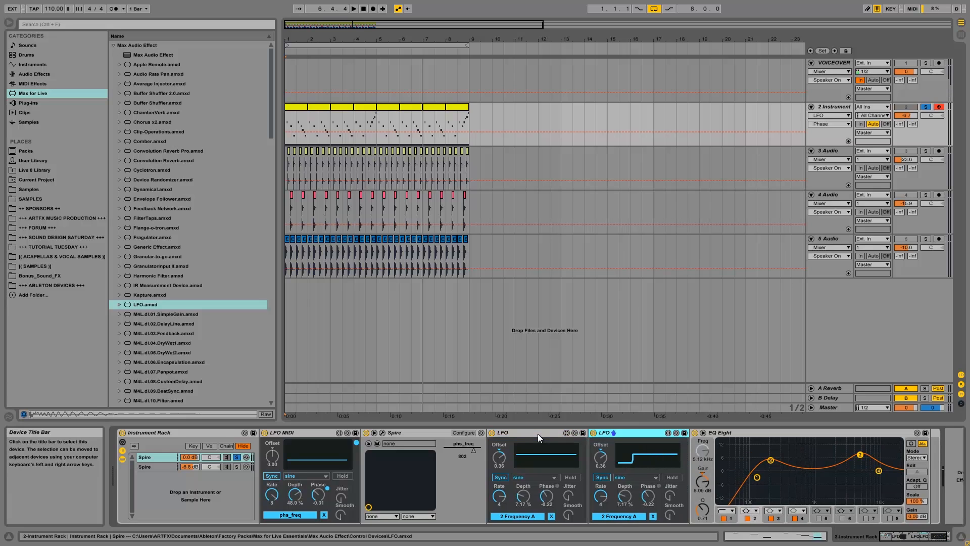
left_click(653, 516)
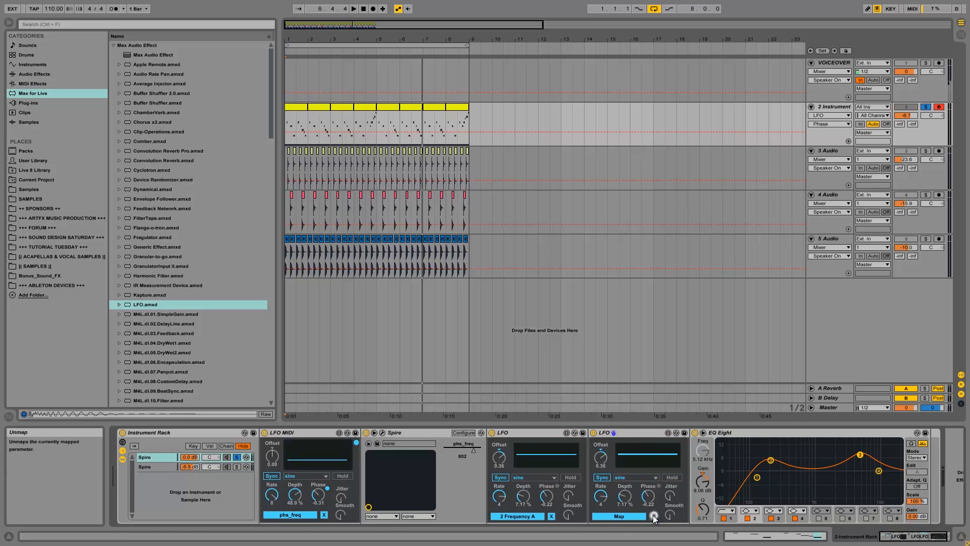
left_click(629, 514)
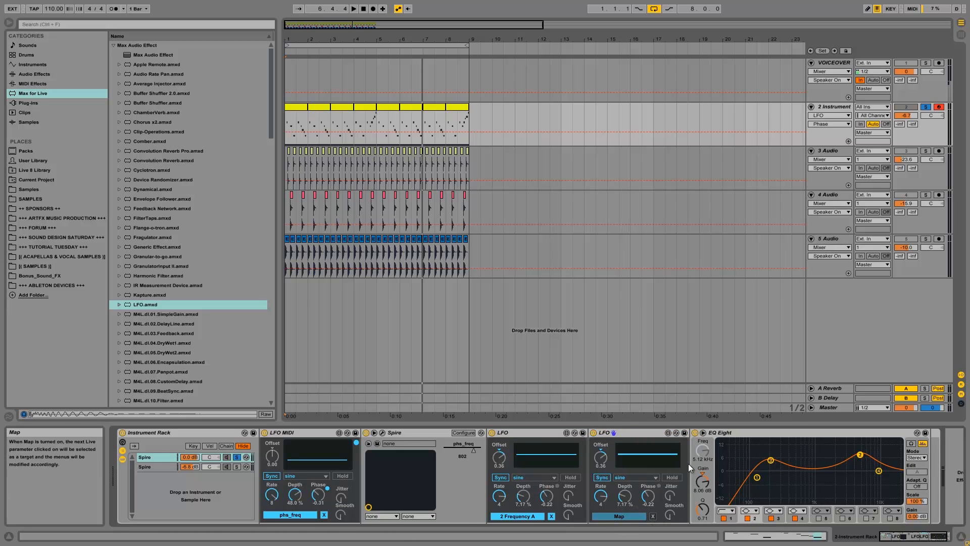
left_click(707, 482)
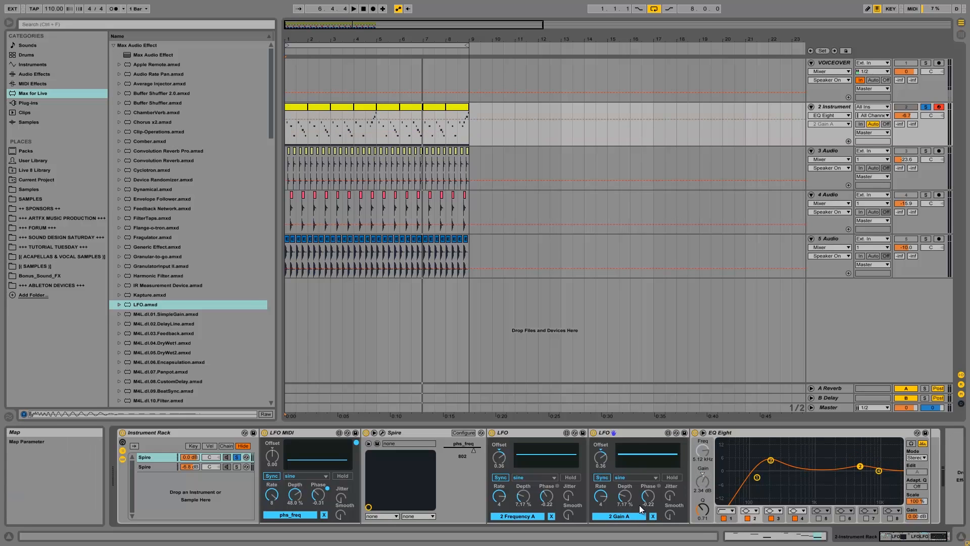
key("space")
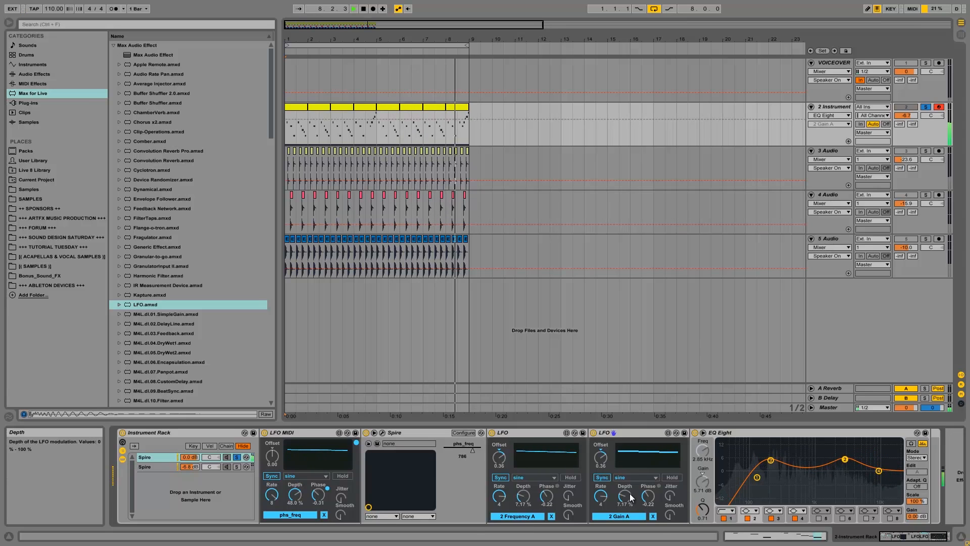
key("space")
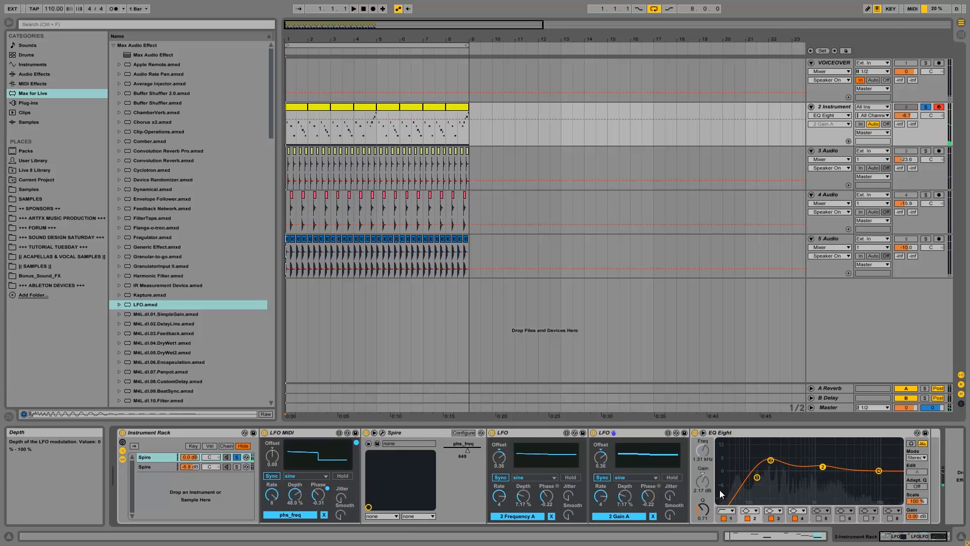
Unsolo the first chain and raise the low cut in its EQ Eight to about 142 Hz, auditioning both layers together
left_click(236, 458)
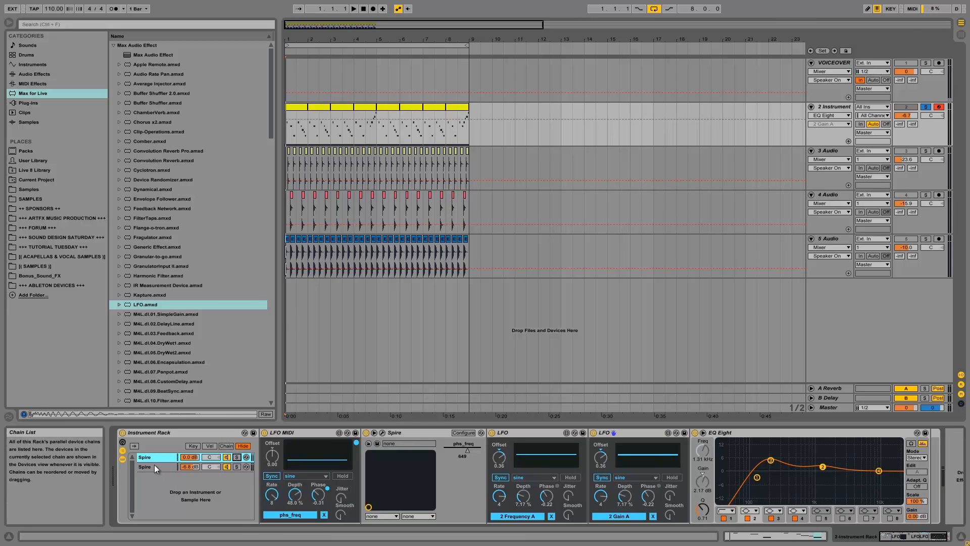
left_click(154, 466)
left_click(158, 454)
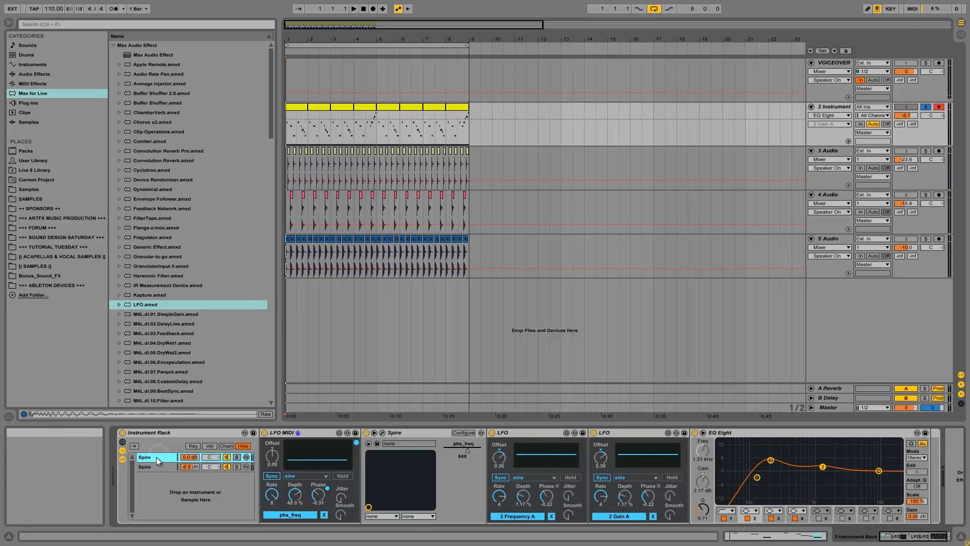
left_click(759, 479)
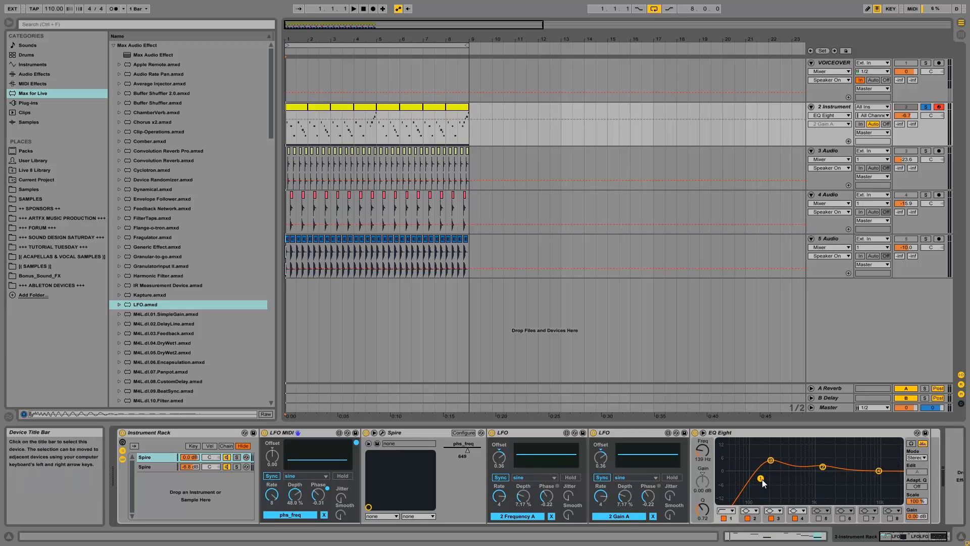
key("space")
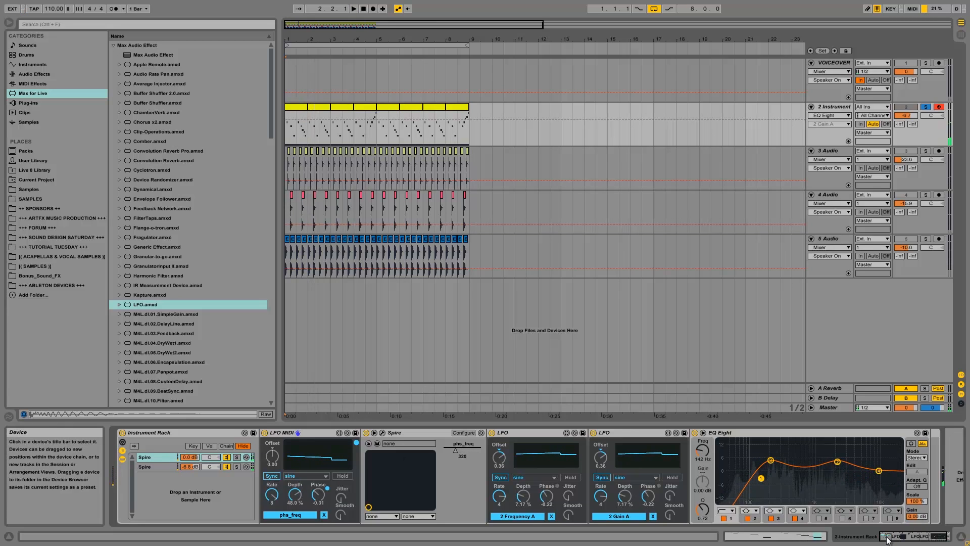
Duplicate the second Spire chain and delete LFO MIDI and EQ Eight from the new third chain
left_click(141, 464)
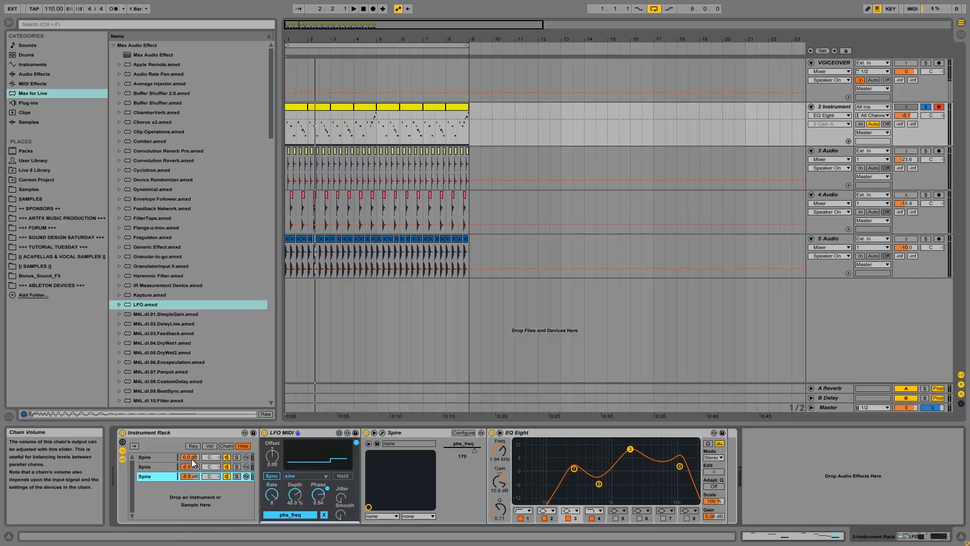
left_click(287, 435)
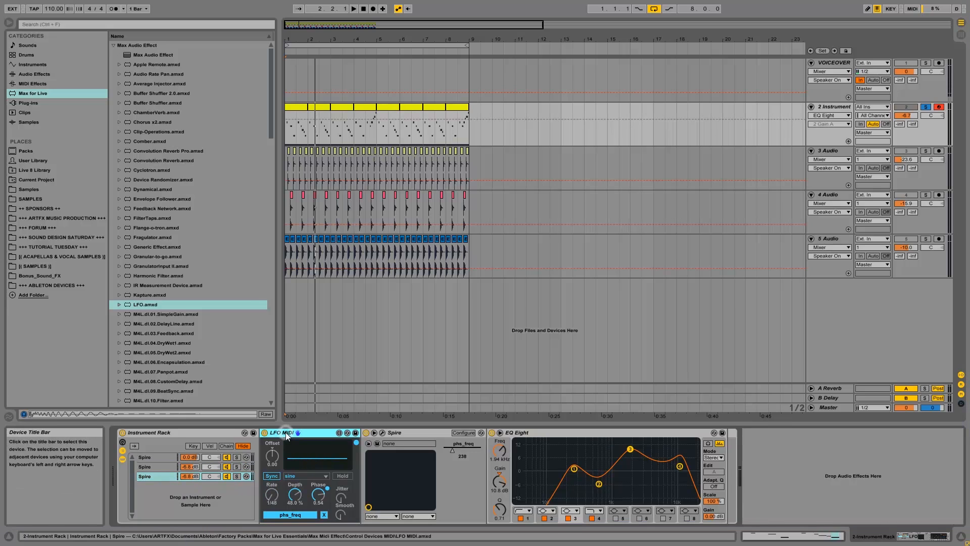
key("Delete")
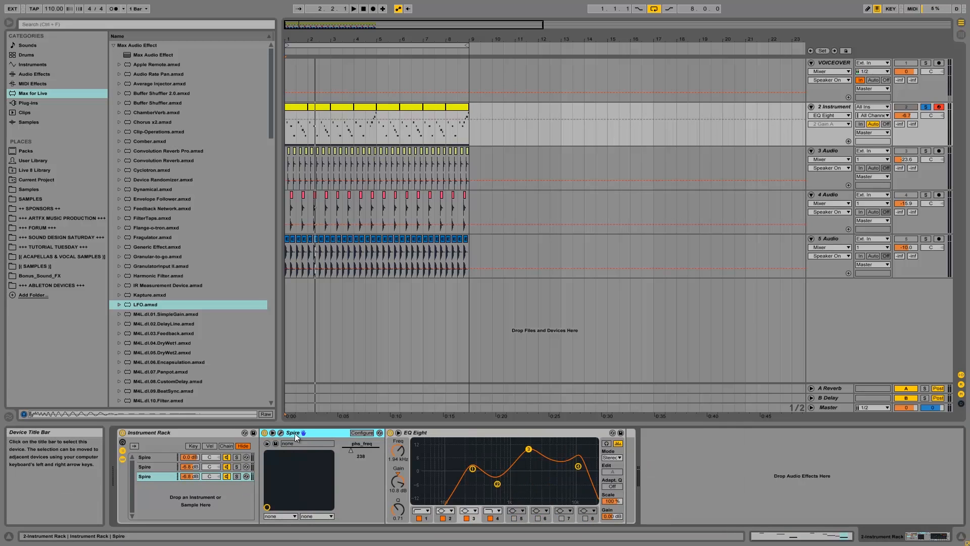
left_click(414, 433)
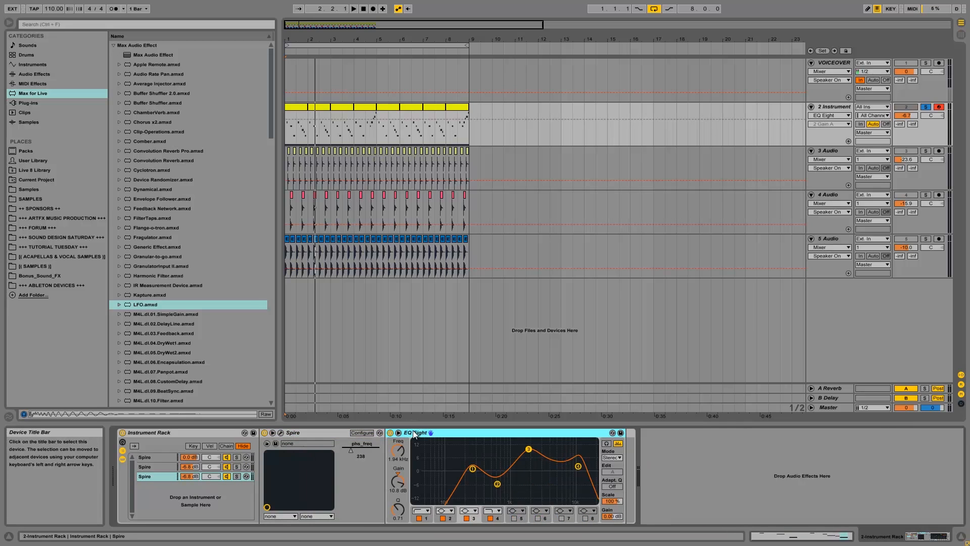
key("Delete")
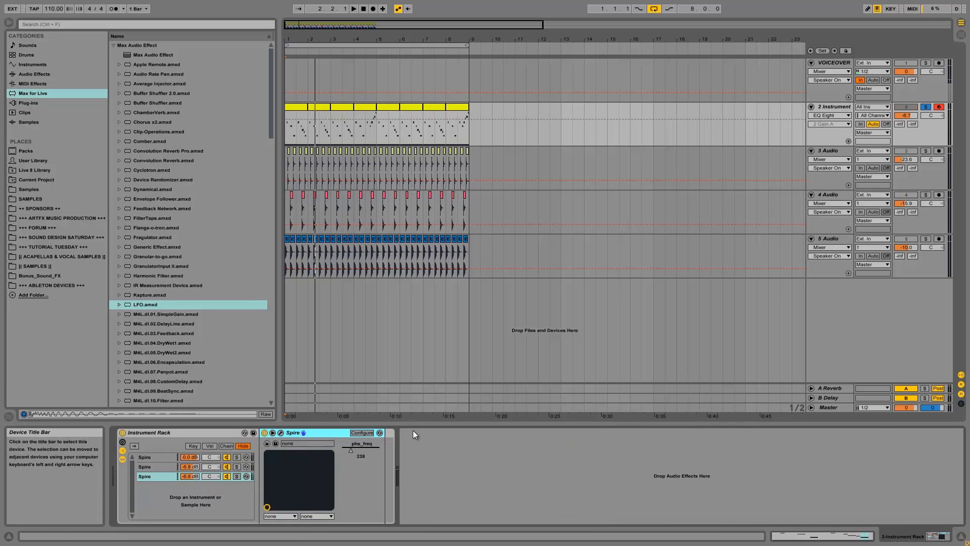
Solo and audition the third chain, open its Spire, and turn the shaper's wet amount down to 0
left_click(237, 476)
key("space")
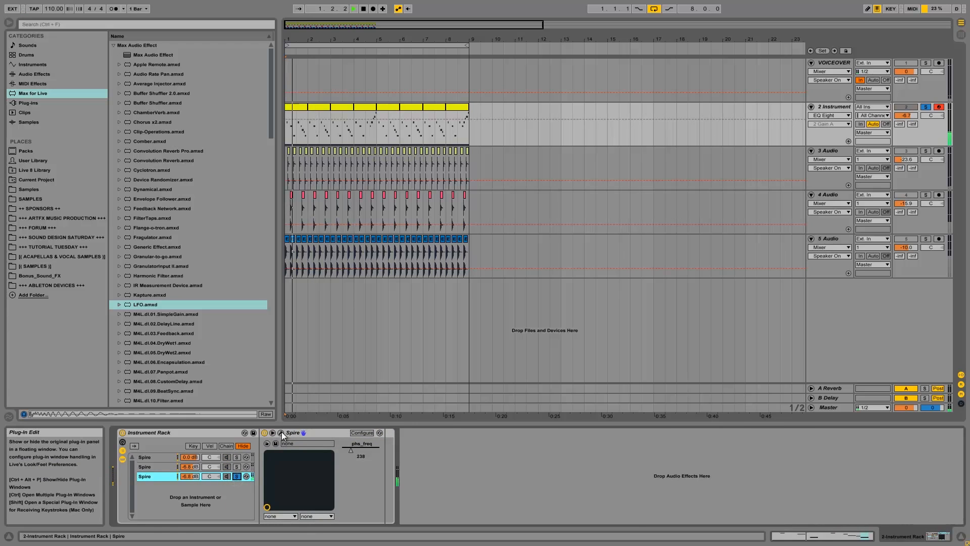
left_click(281, 432)
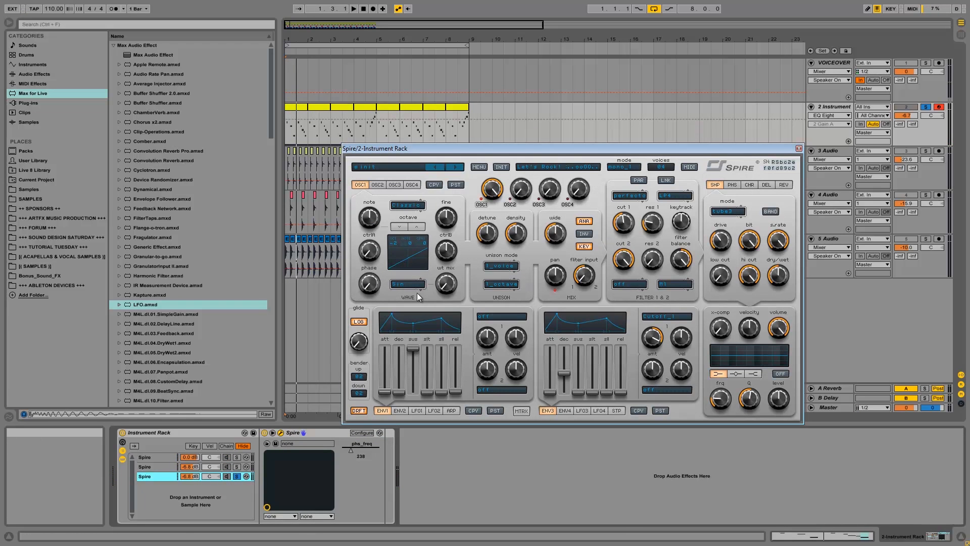
left_click(726, 214)
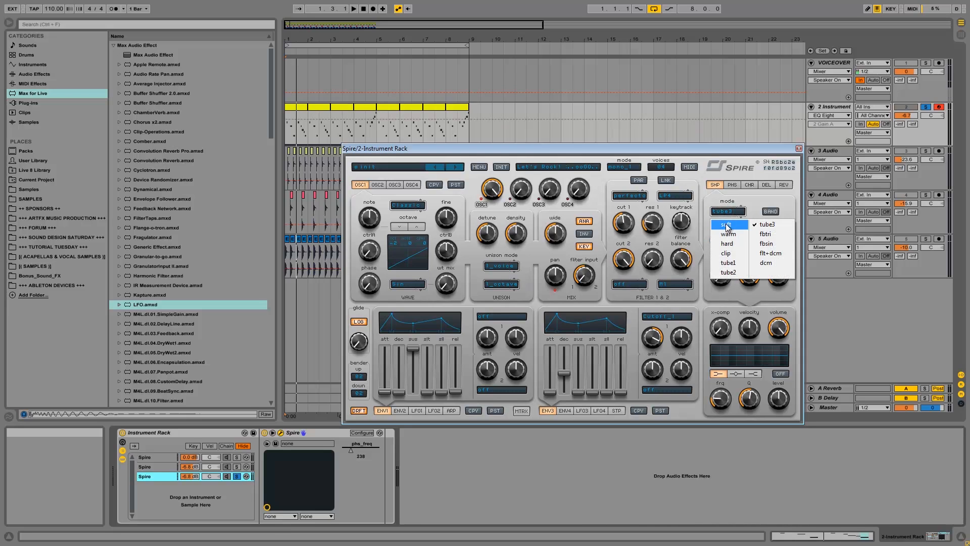
left_click(746, 199)
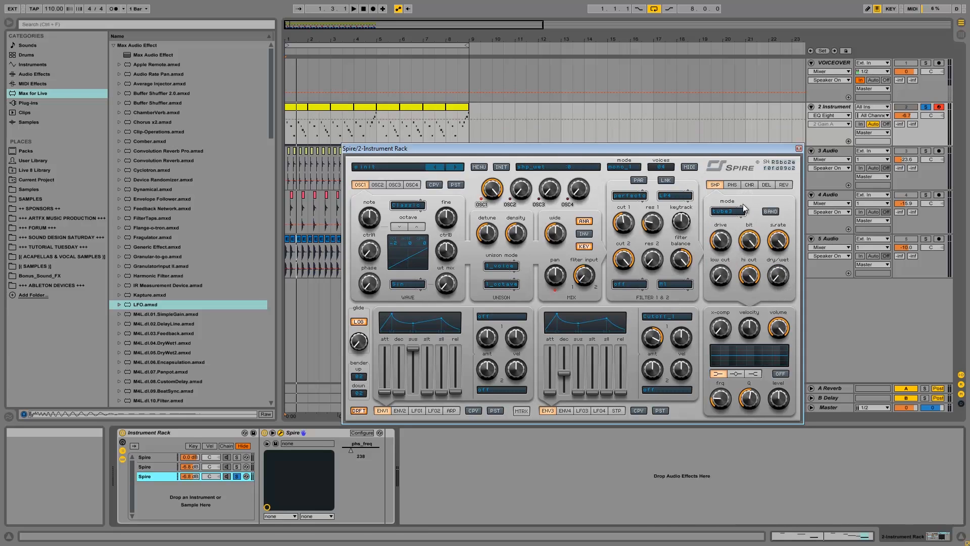
Turn the third chain's Spire phaser wet amount to 0, set oscillator 1's wt mix to 1000, and audition the sound
left_click(732, 185)
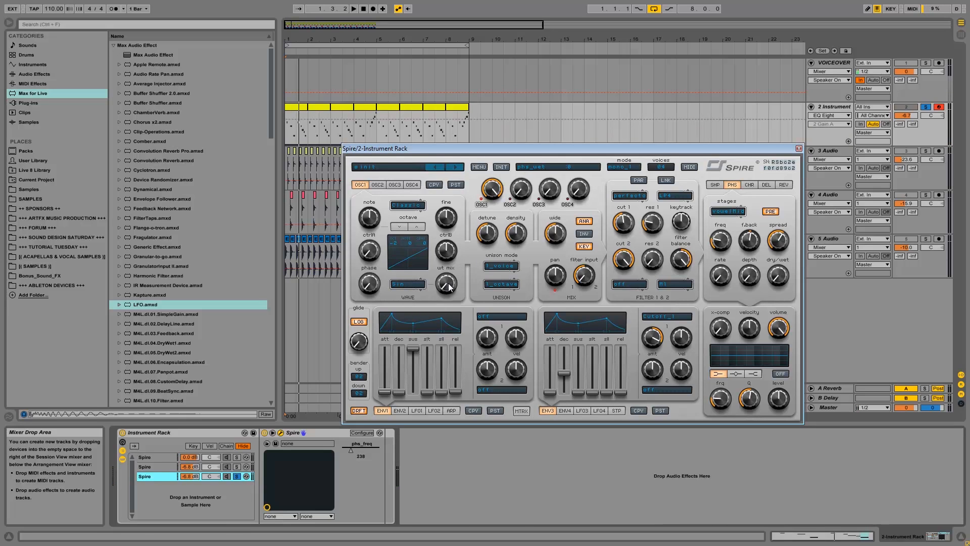
left_click_drag(450, 248, 448, 140)
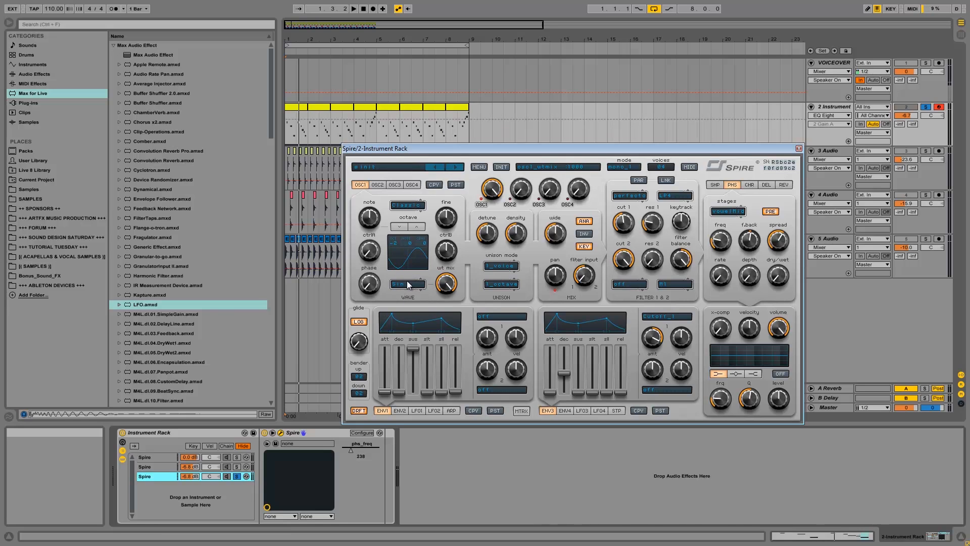
key("space")
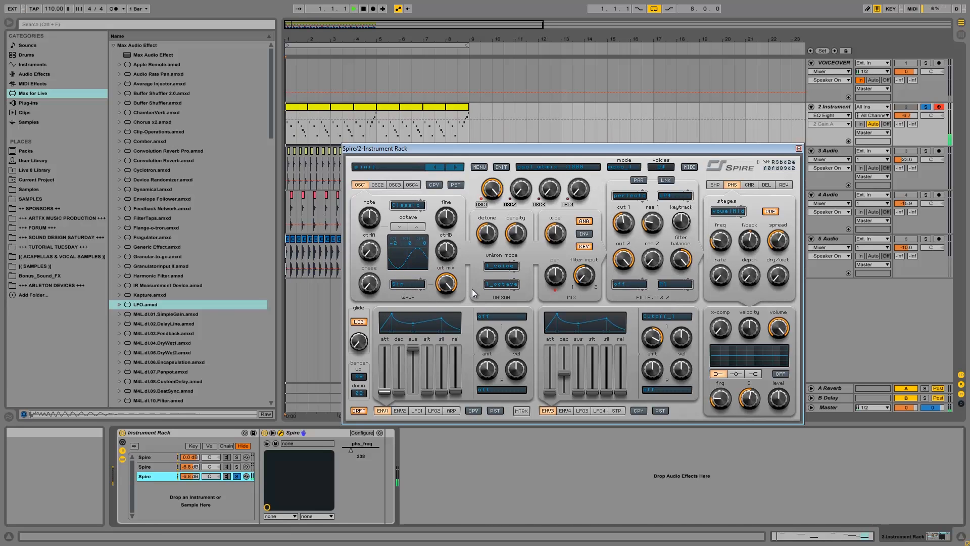
key("space")
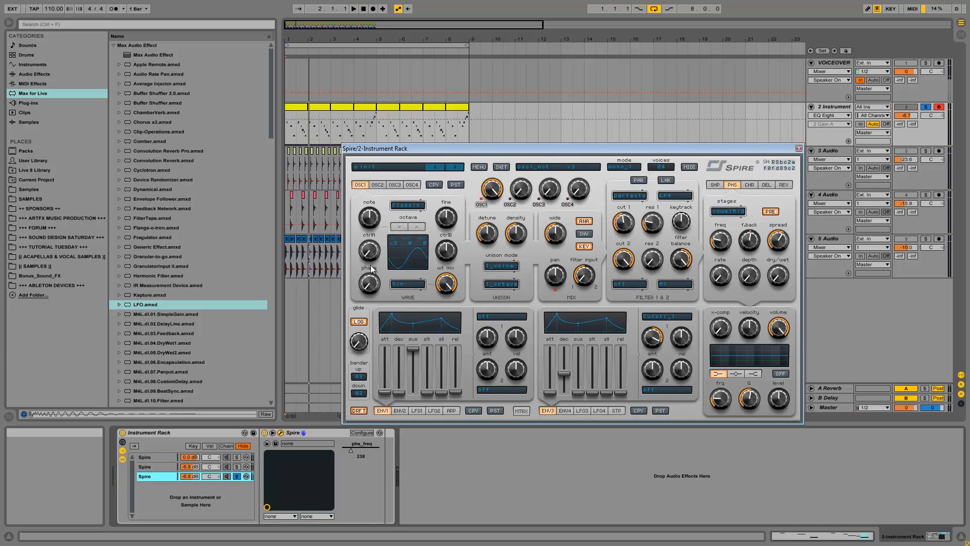
key("space")
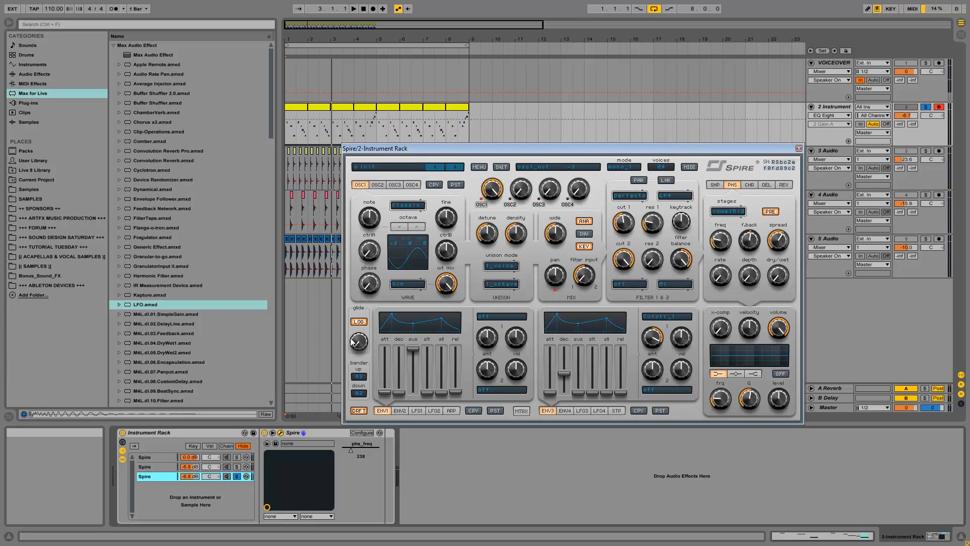
Set the glide to 250 in the third and second chains' Spires, and solo the second chain to audition it
left_click_drag(360, 339, 358, 344)
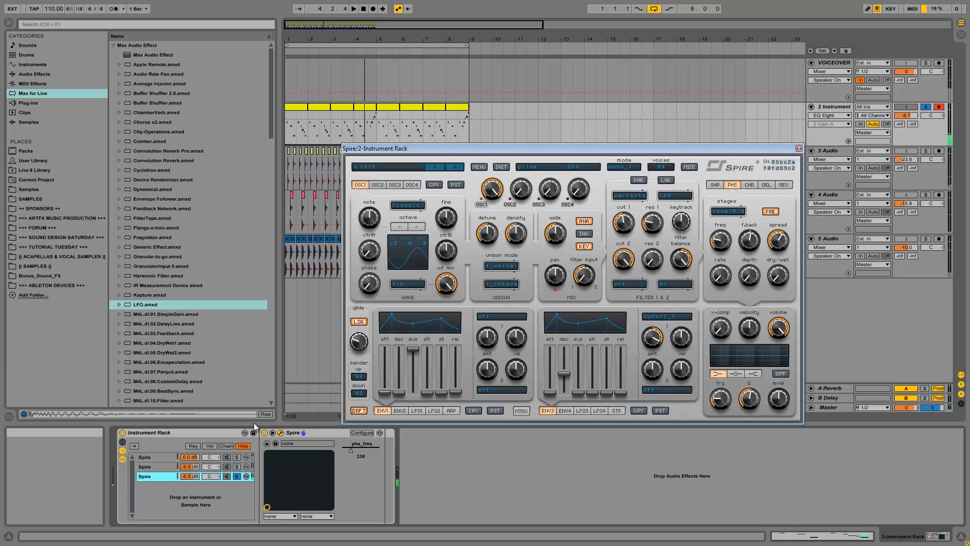
left_click(145, 466)
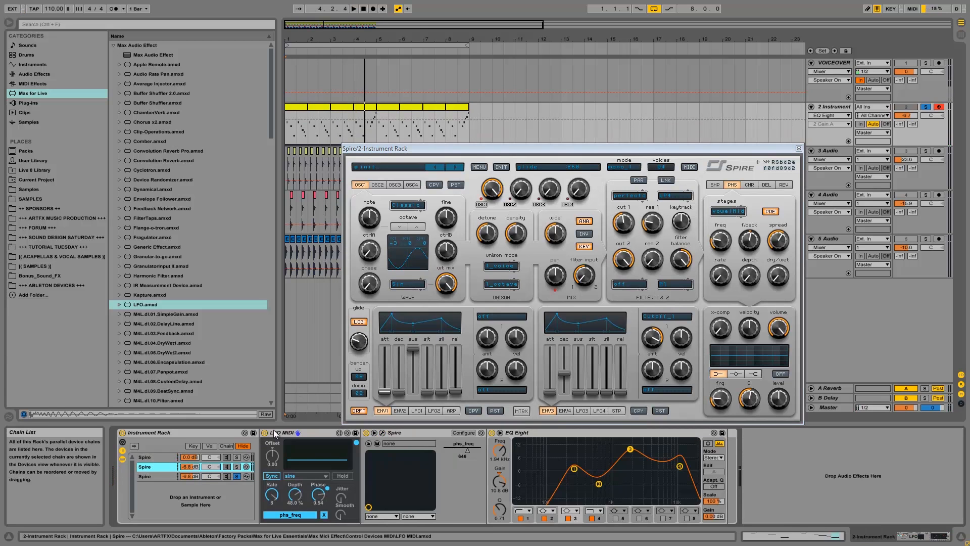
left_click(383, 433)
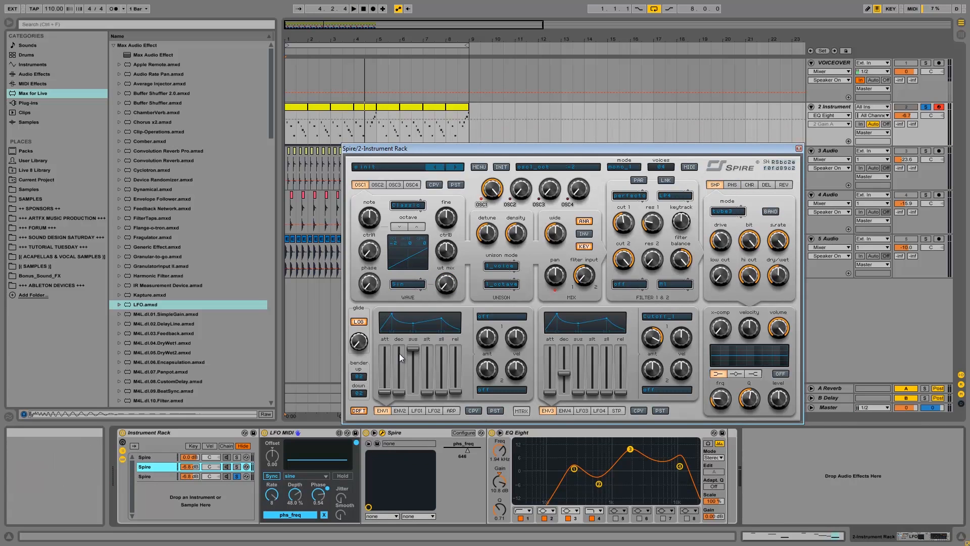
left_click_drag(365, 344, 369, 333)
key("space")
key("space")
left_click(237, 467)
key("space")
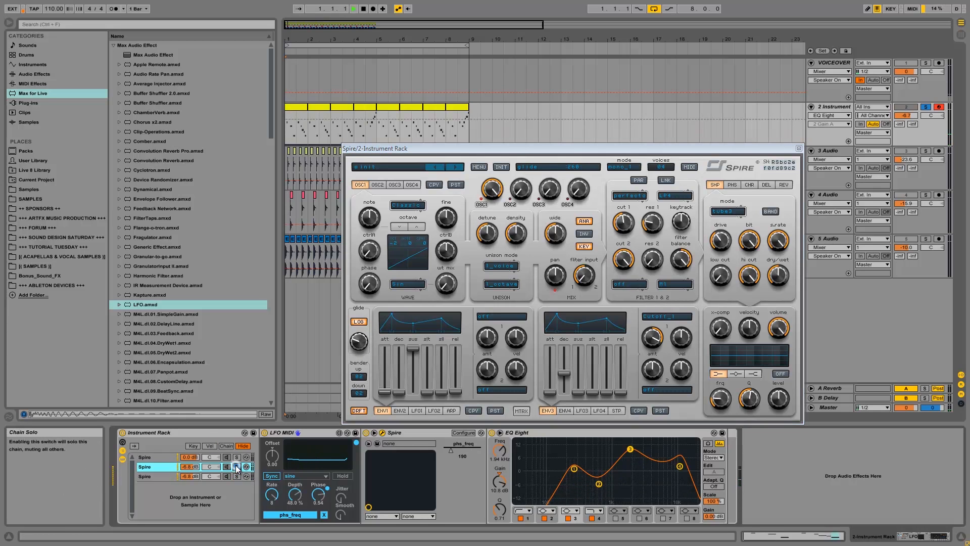
Solo the first chain, raise the glide in its Spire, and unsolo it to hear all layers together
left_click(237, 457)
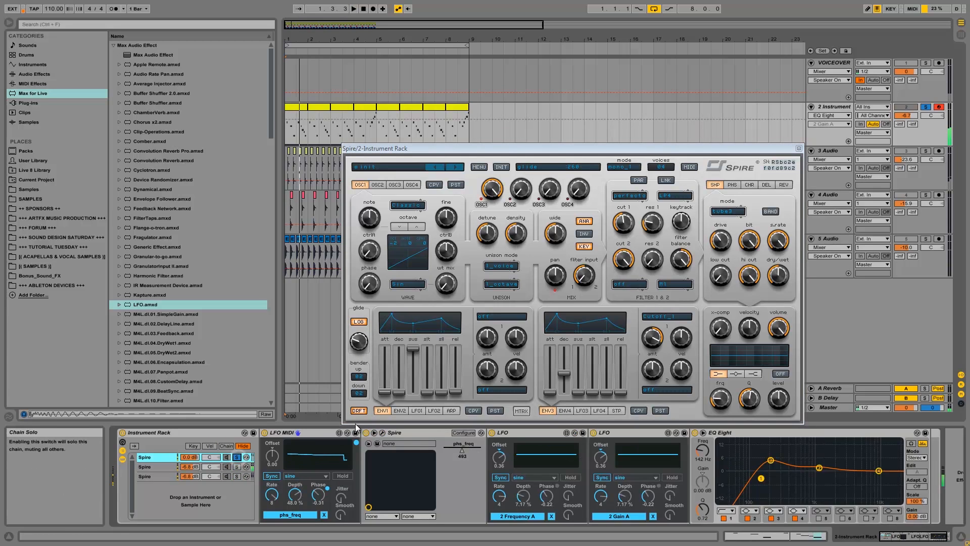
left_click(382, 433)
left_click_drag(360, 341, 365, 328)
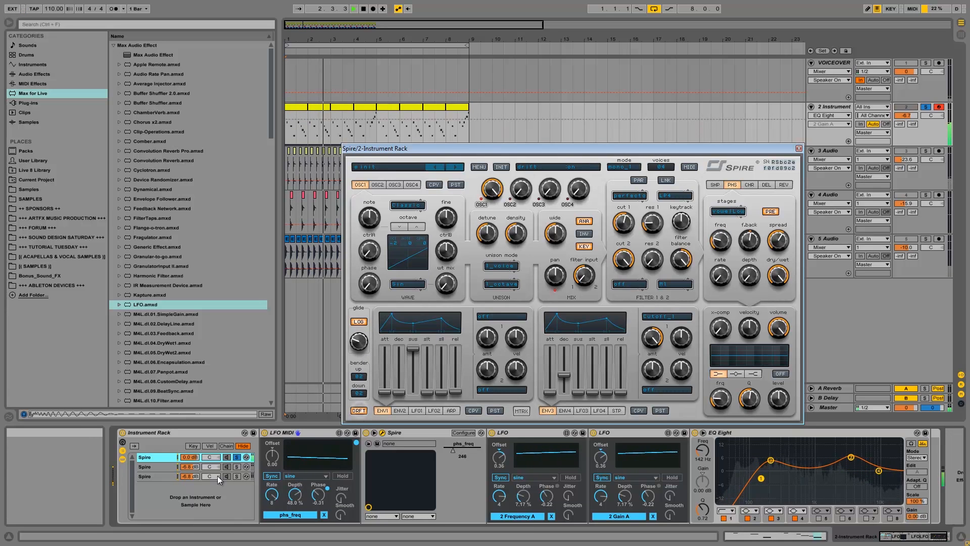
left_click(237, 457)
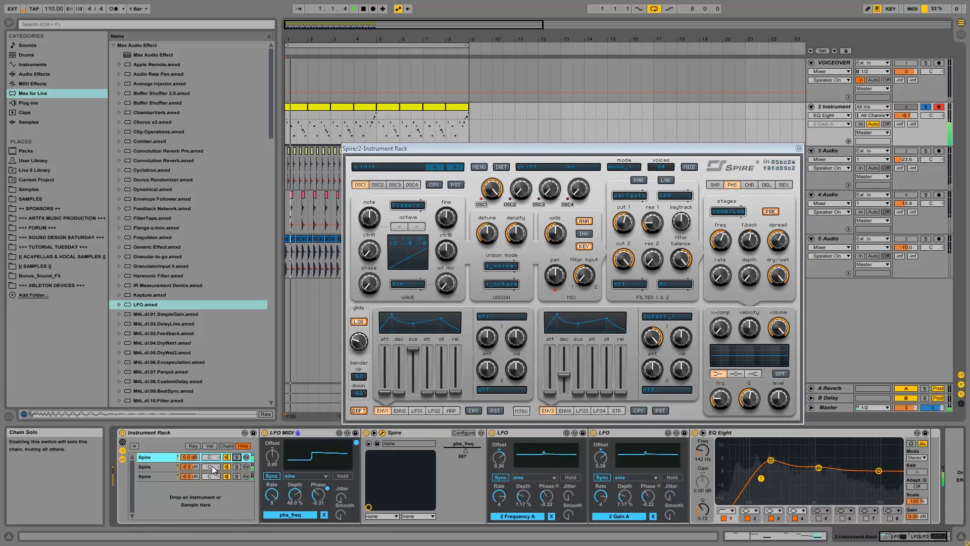
Solo the third chain, open its filter 1 cutoff fully with envelope 3 amount at 1000, and adjust oscillator 1's octave
left_click(152, 477)
left_click(236, 476)
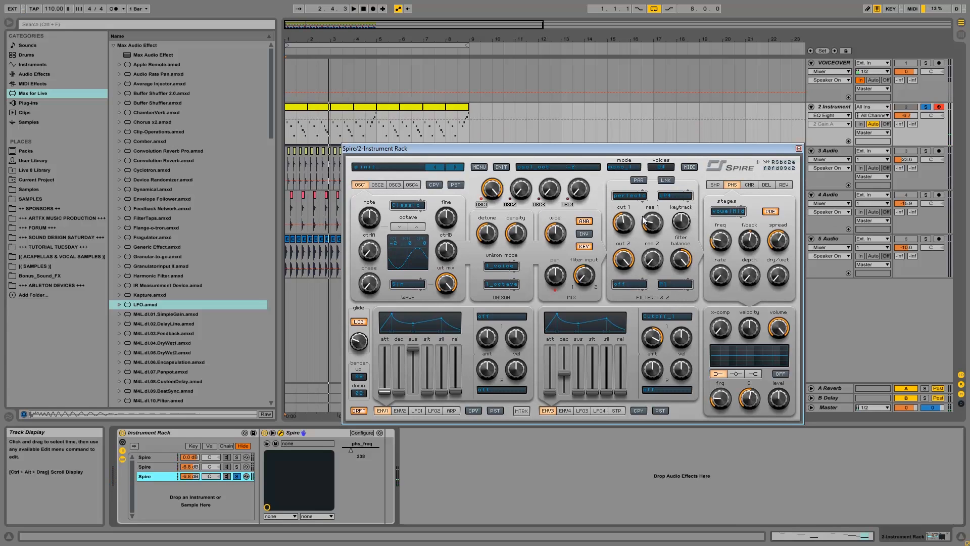
left_click_drag(636, 232, 651, 217)
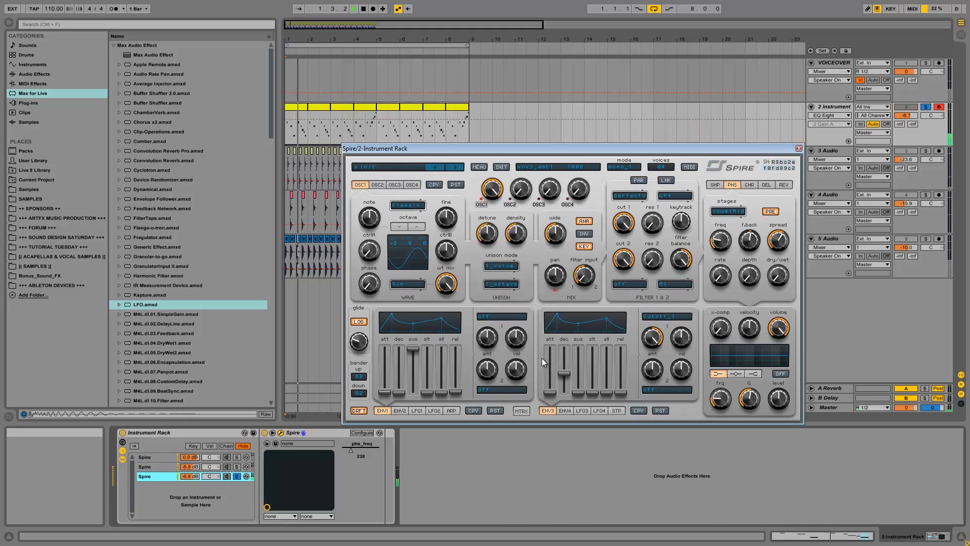
left_click(404, 230)
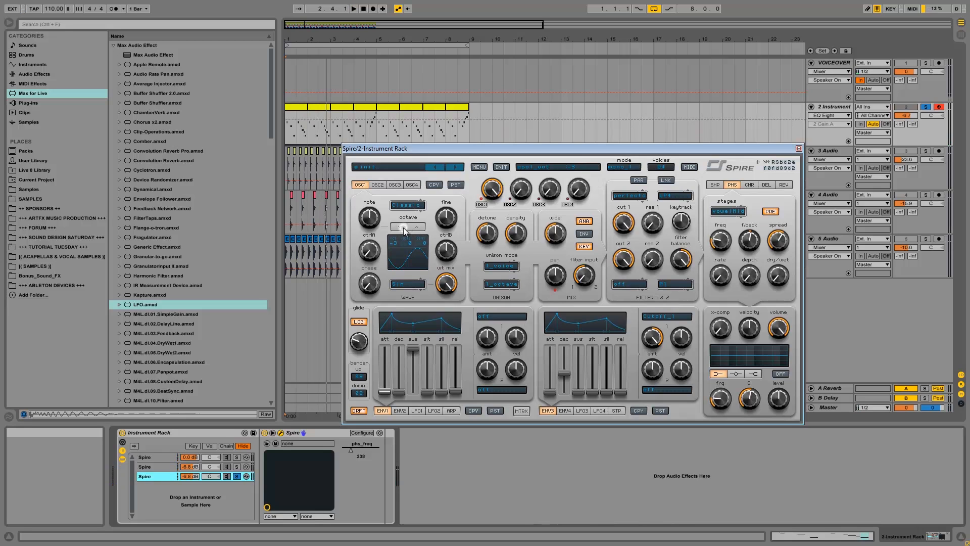
key("space")
Set the third Spire's shaper mode to soft with wet at about 255, and raise the chain volume to -1.8 dB
left_click(715, 185)
left_click(735, 216)
left_click(728, 226)
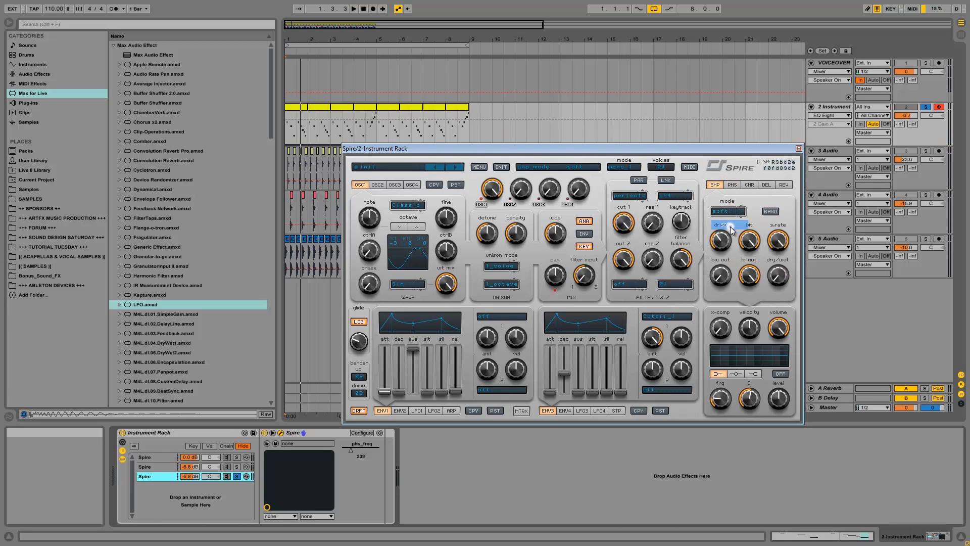
left_click_drag(776, 277, 777, 265)
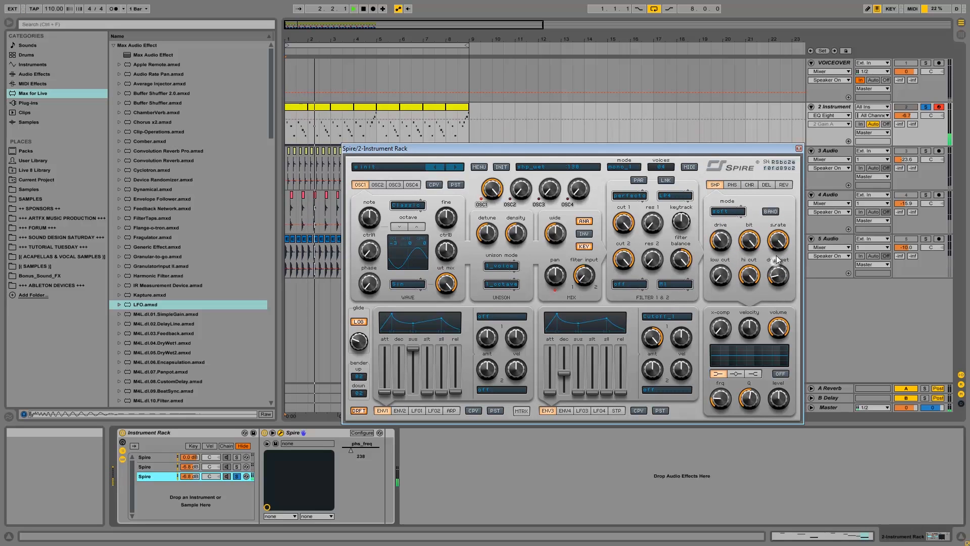
left_click_drag(778, 277, 778, 264)
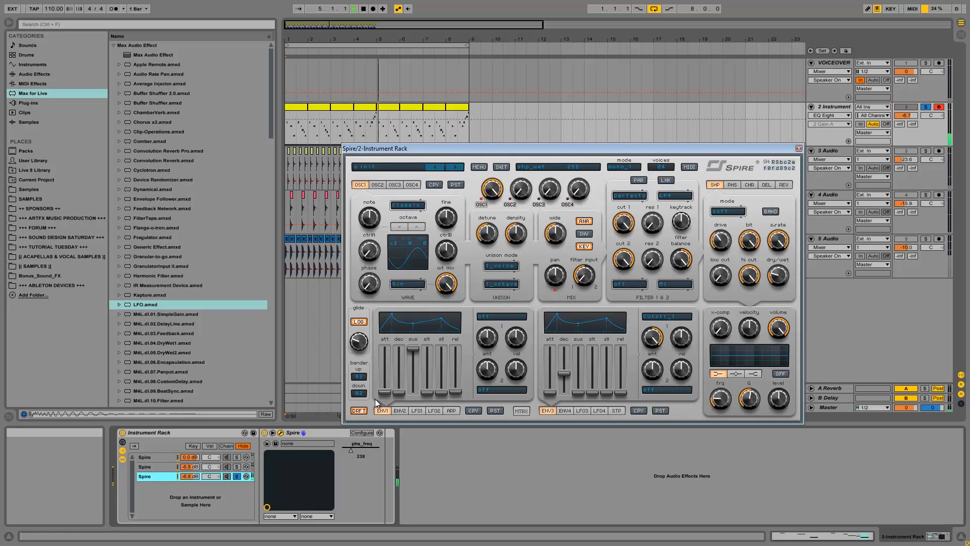
left_click(192, 478)
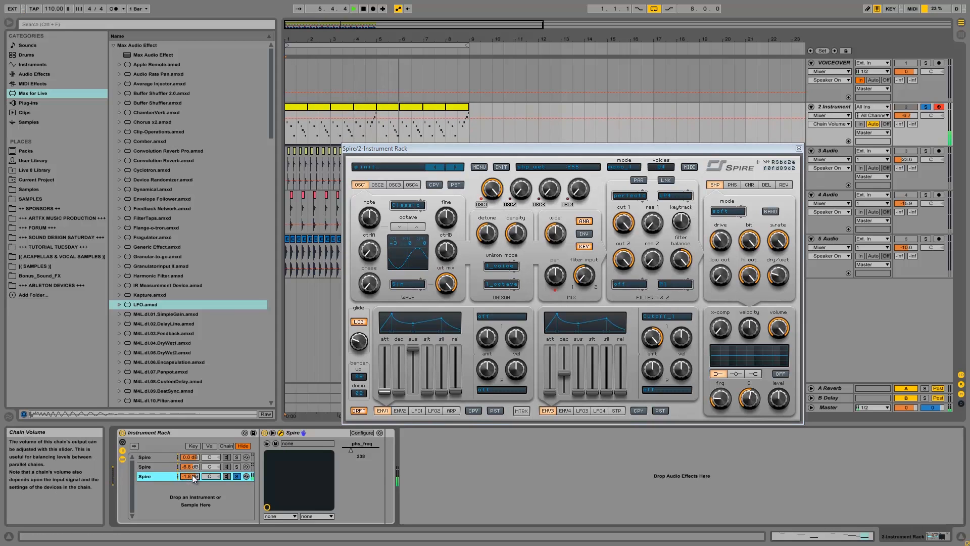
Turn off the phaser's pre option, and adjust the shaper's hi cut, wet amount and drive while listening
left_click(732, 185)
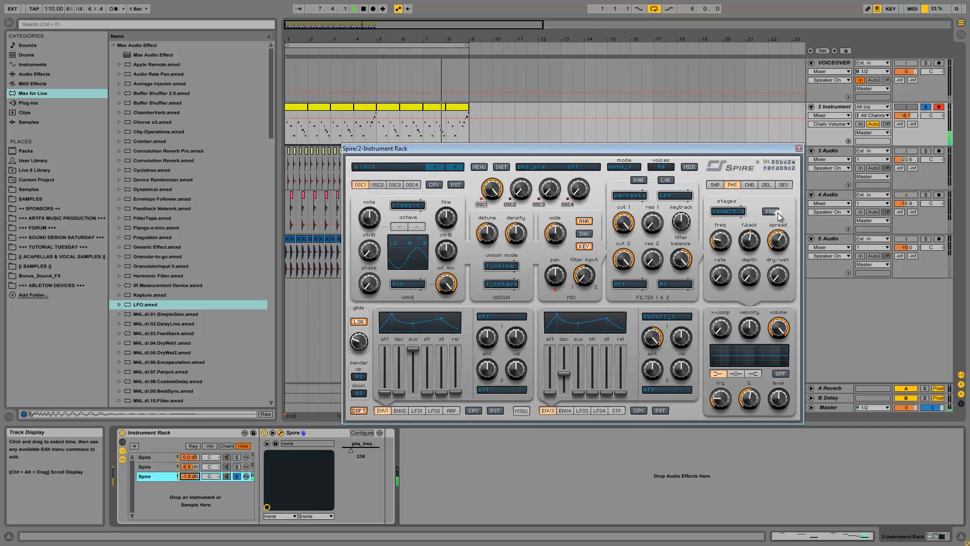
left_click(714, 184)
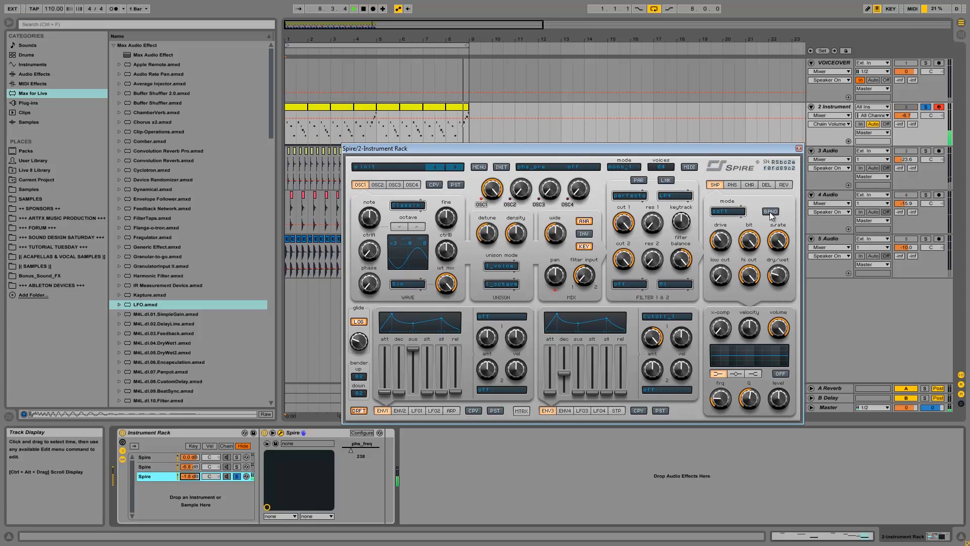
left_click(754, 277)
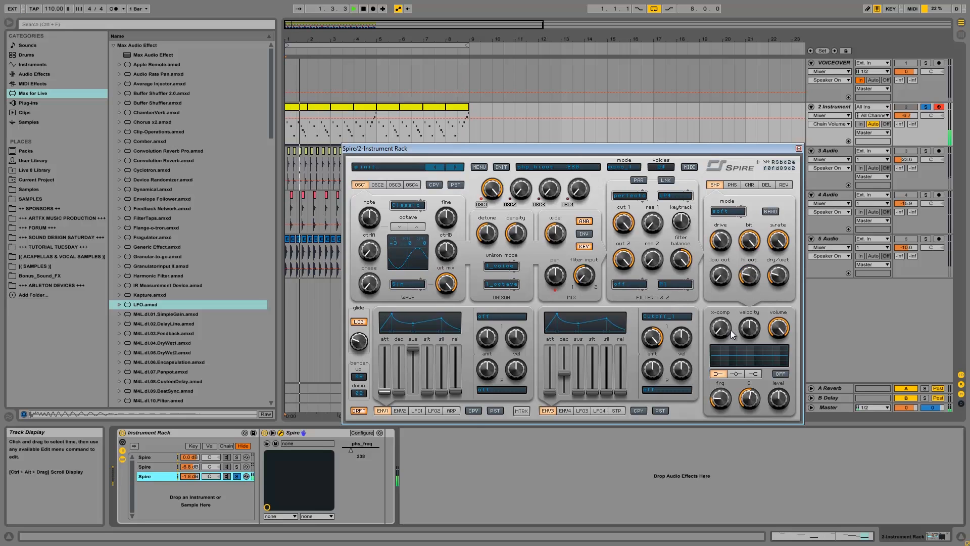
left_click(789, 281)
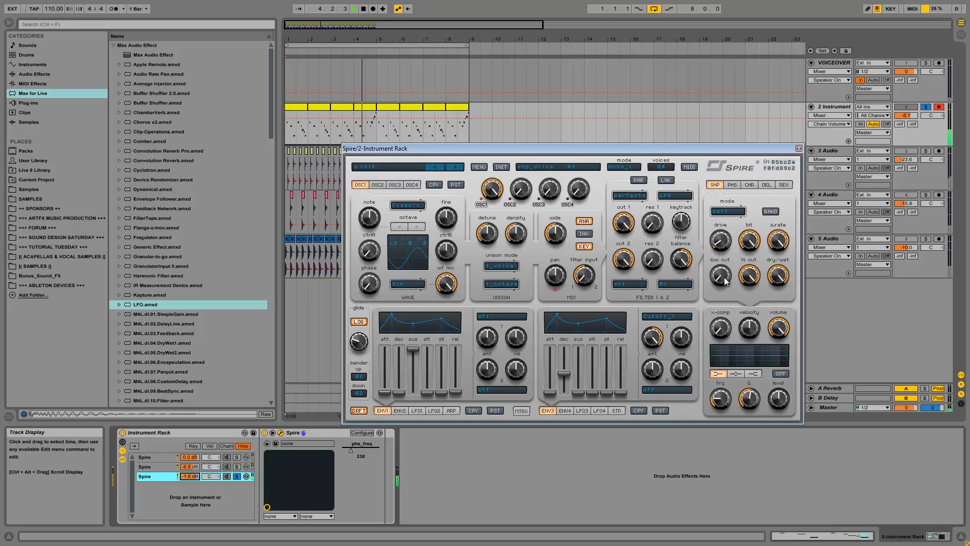
Audition the shaper's warm, tube1, tube2 and tube3 modes in turn on the third layer
left_click(734, 209)
left_click(738, 235)
left_click(728, 211)
left_click(728, 262)
left_click(727, 212)
left_click(728, 272)
left_click(728, 211)
left_click(768, 224)
left_click(727, 211)
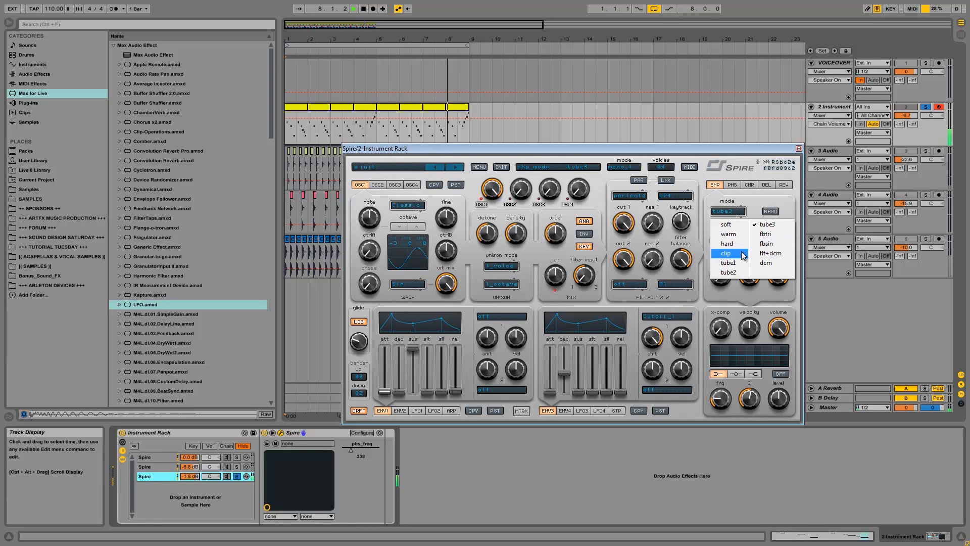
Set the shaper mode to warm, reduce its wet amount, and bring the drive to about 75
left_click(732, 235)
left_click(726, 213)
left_click(732, 235)
left_click_drag(771, 264, 779, 360)
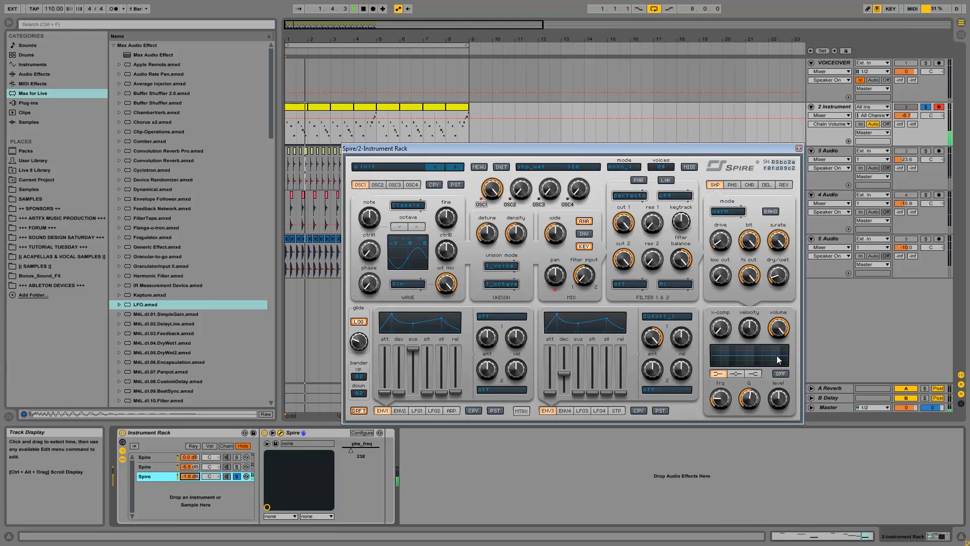
left_click_drag(719, 239, 720, 243)
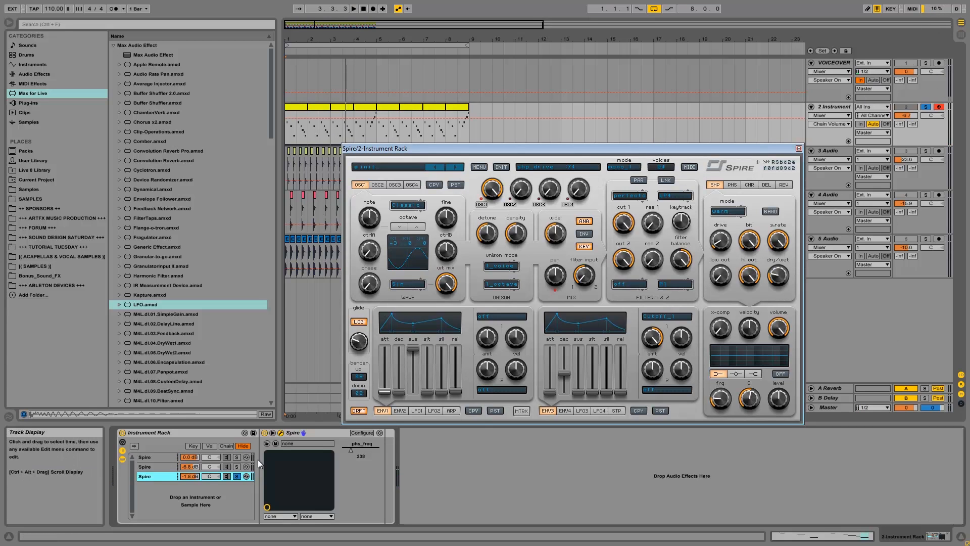
Add an EQ Eight audio effect after Spire in the third chain
left_click(24, 74)
left_click_drag(135, 141, 159, 160)
left_click_drag(434, 466, 455, 443)
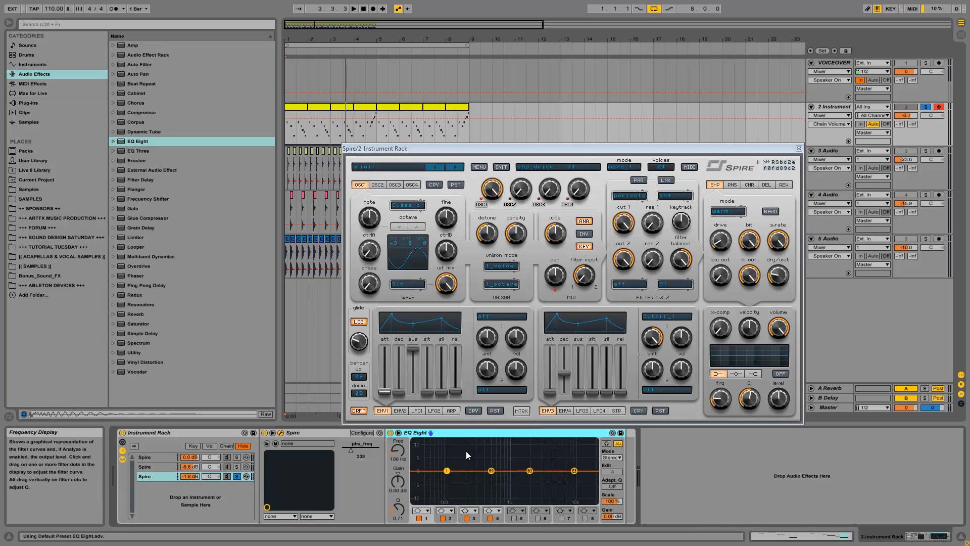
Change band 1 of the third chain's EQ Eight to a low-pass filter at about 150 Hz while auditioning
left_click(422, 511)
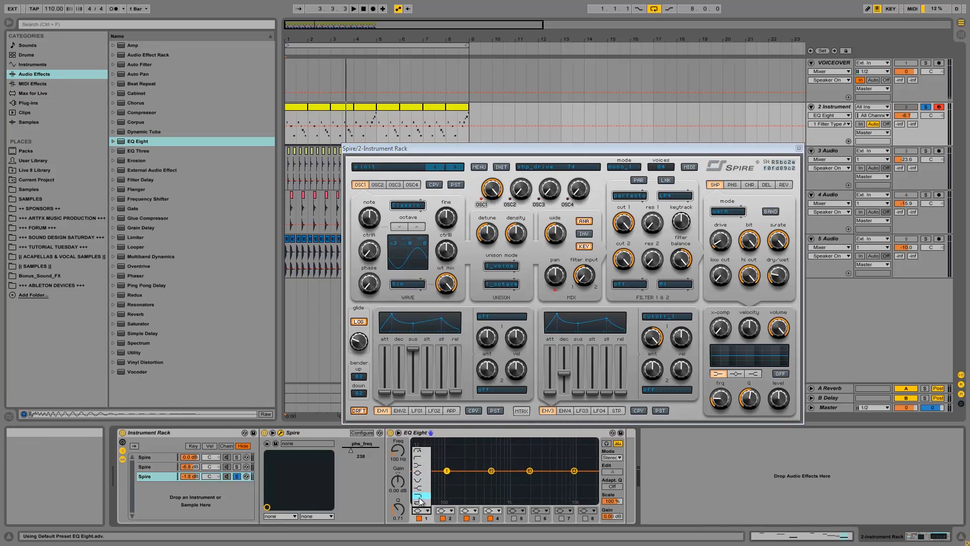
left_click(420, 499)
key("space")
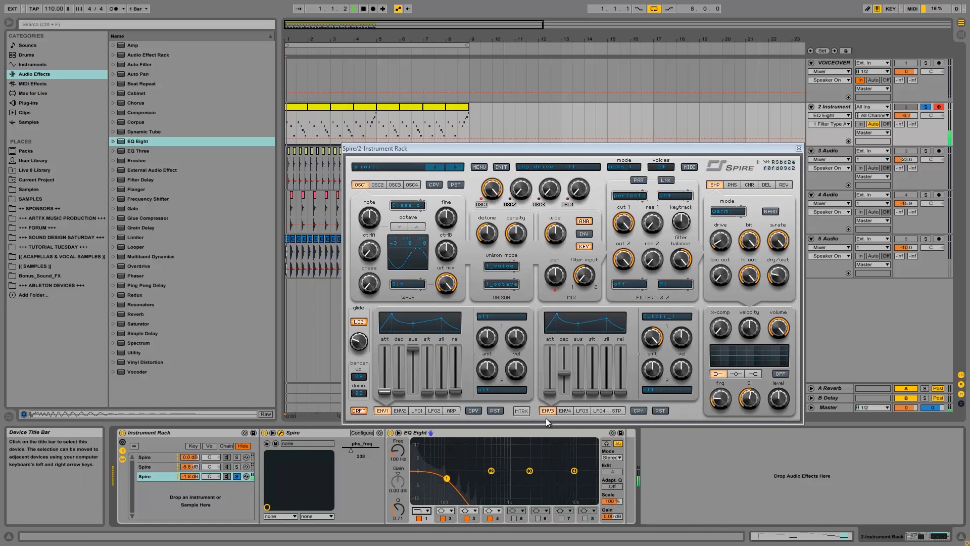
left_click_drag(448, 479, 462, 483)
key("space")
Unsolo the third chain, play all three layers together, and close the Spire window
left_click(237, 476)
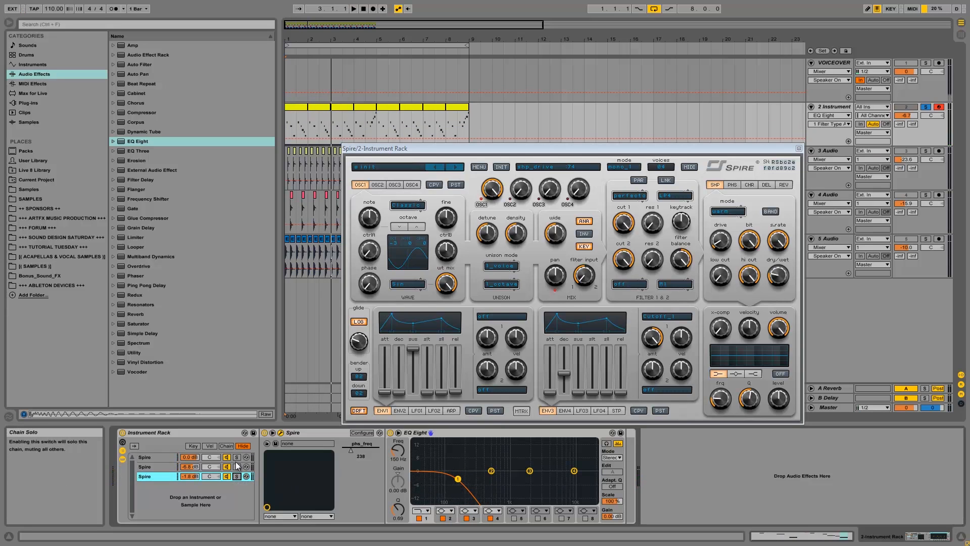
key("space")
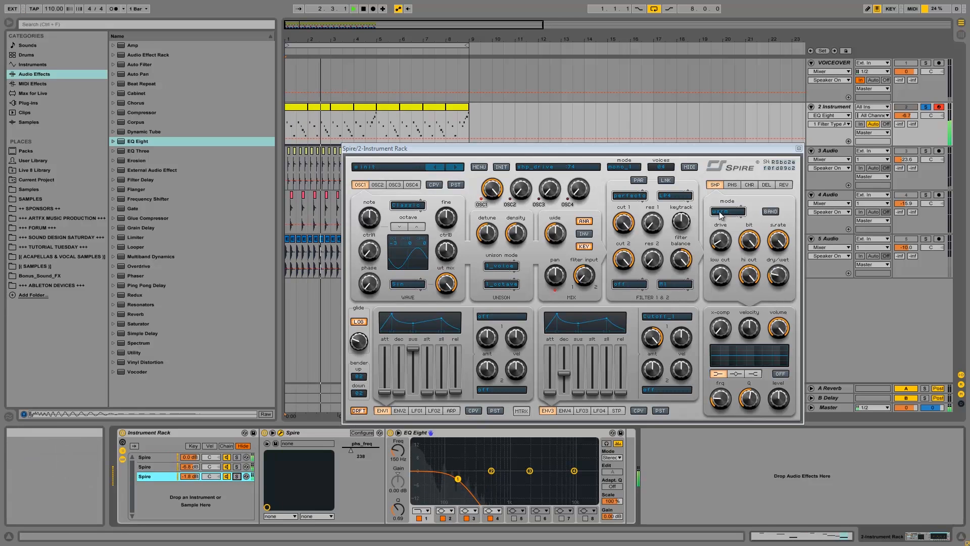
left_click(799, 148)
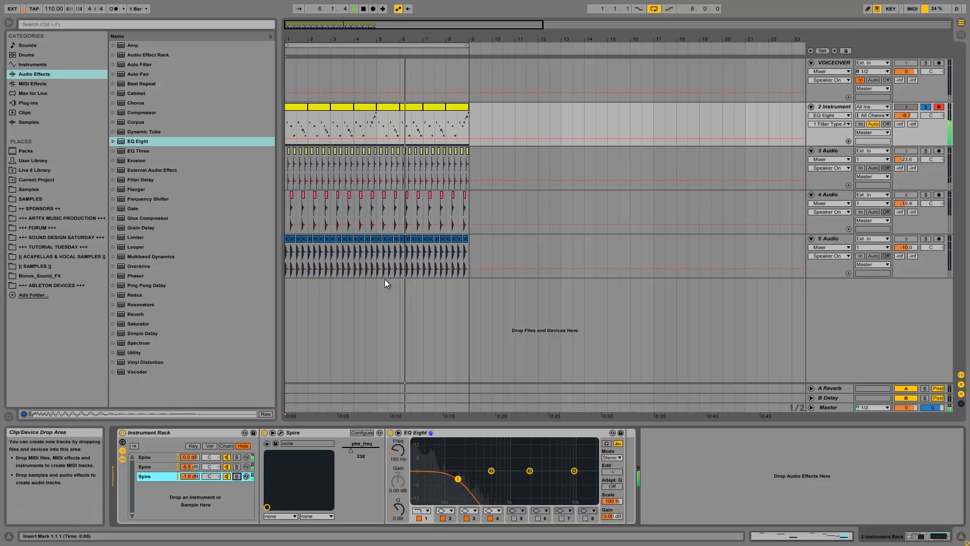
Solo the first chain and adjust the spread and wet amount of the phaser in its Spire
left_click(154, 458)
left_click(236, 458)
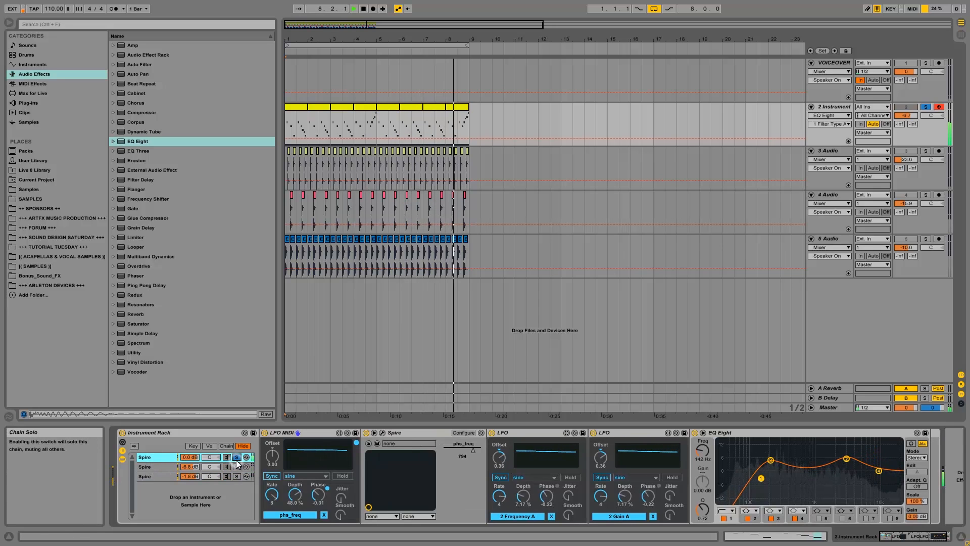
left_click(385, 436)
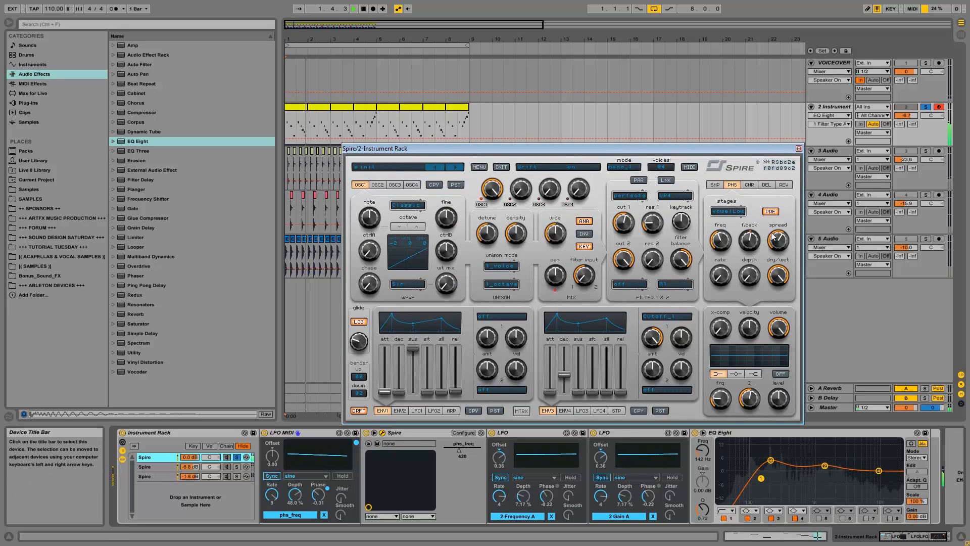
left_click_drag(779, 241, 800, 190)
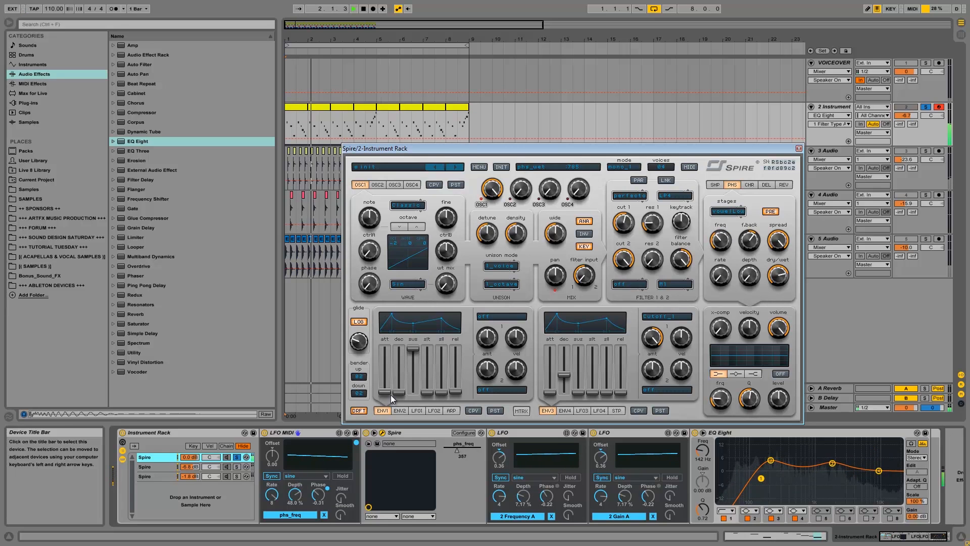
Solo the second chain, set its Spire phaser's spread to 1000 and adjust the dry/wet, then unsolo it and play all layers
left_click(236, 466)
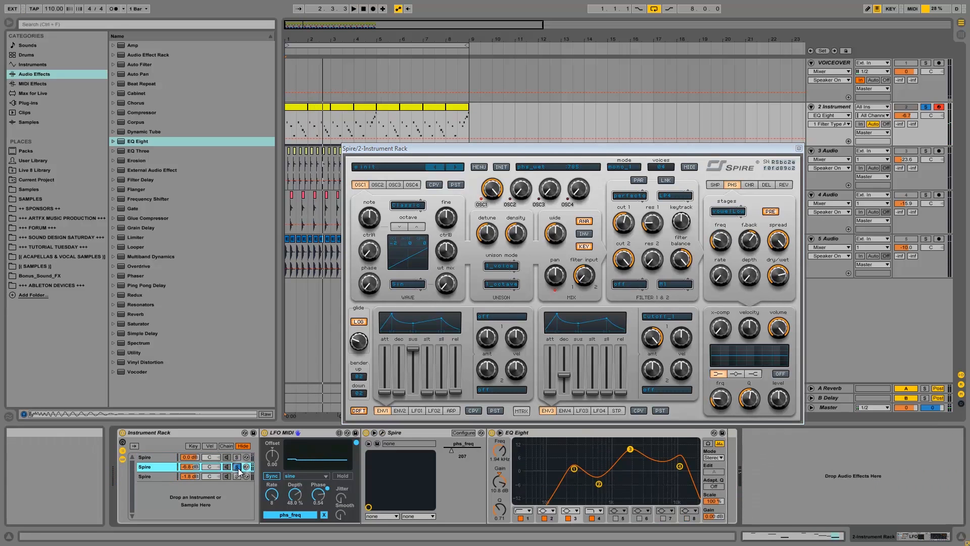
left_click(236, 466)
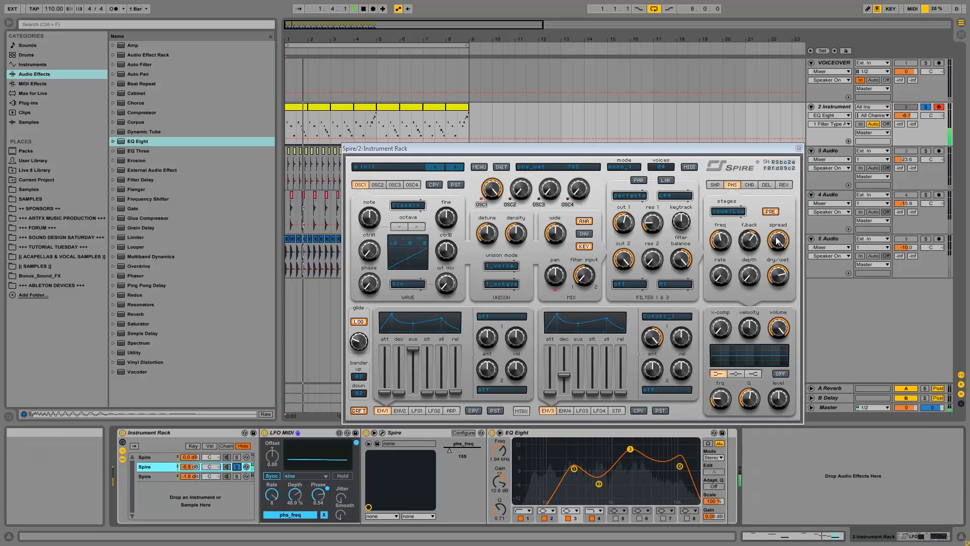
left_click(381, 433)
left_click(734, 185)
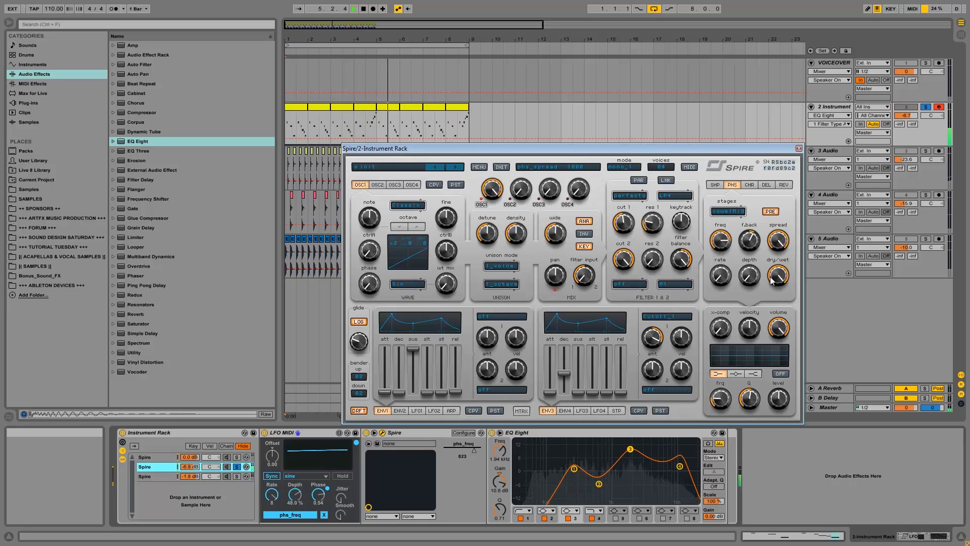
left_click_drag(770, 289, 770, 286)
left_click(237, 467)
key("space")
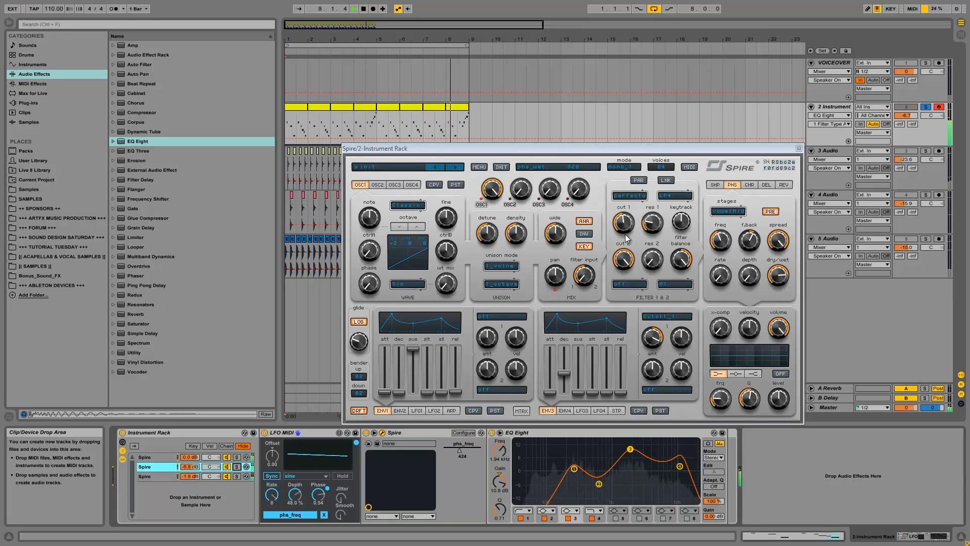
Adjust filter 1's cutoff and envelope 3's decay in the second chain's Spire while auditioning the layers
left_click_drag(627, 218, 627, 230)
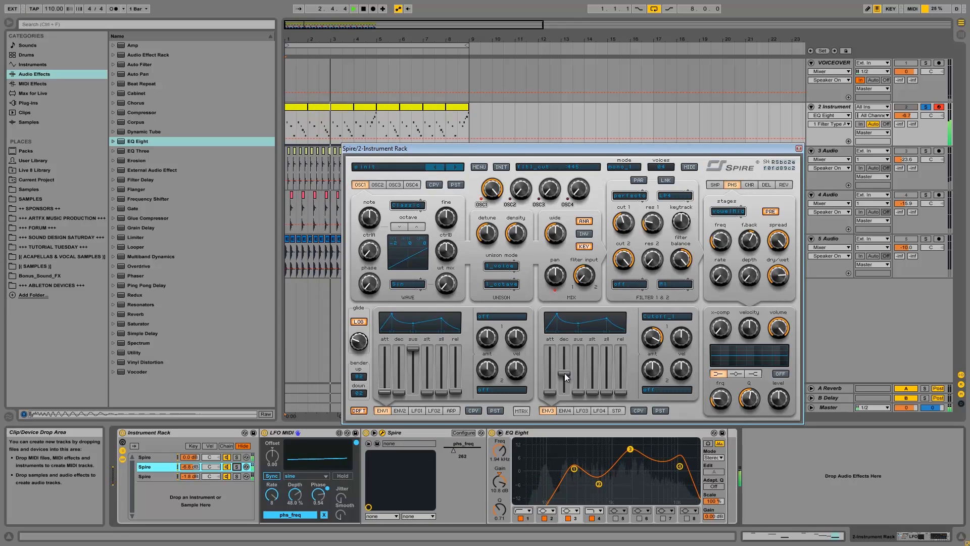
left_click_drag(566, 377, 567, 374)
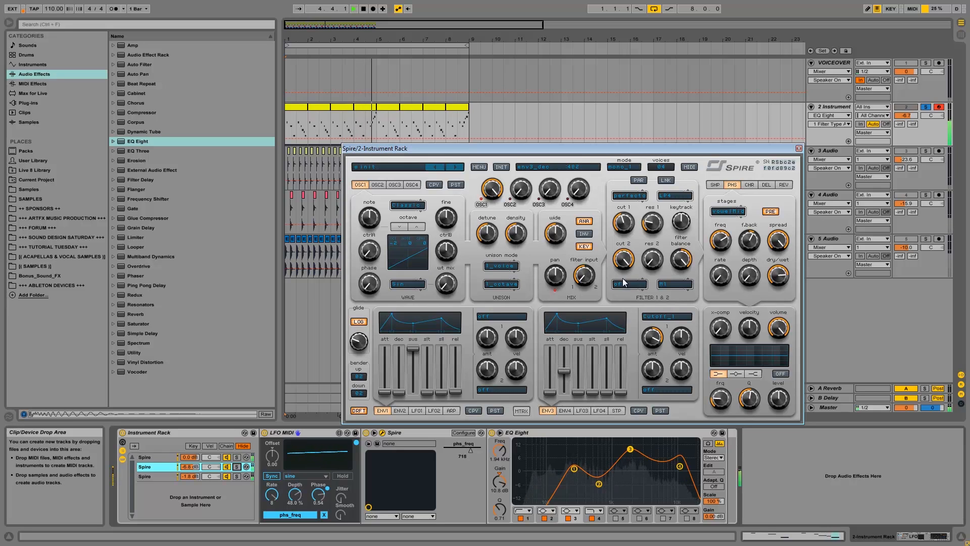
left_click(228, 468)
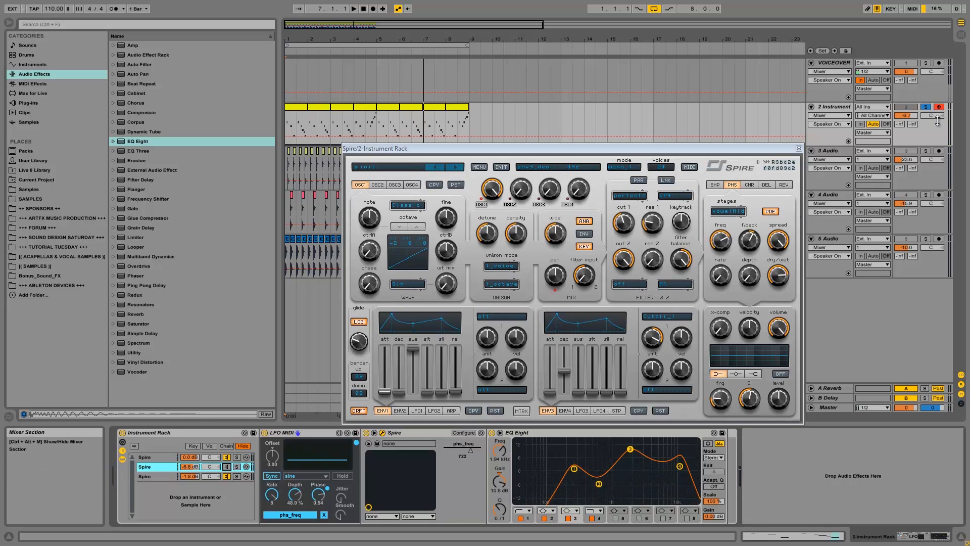
Unsolo the 2 Instrument track, enable 5 Audio, and set the 2 Instrument volume to -9.0 dB during playback
left_click(928, 107)
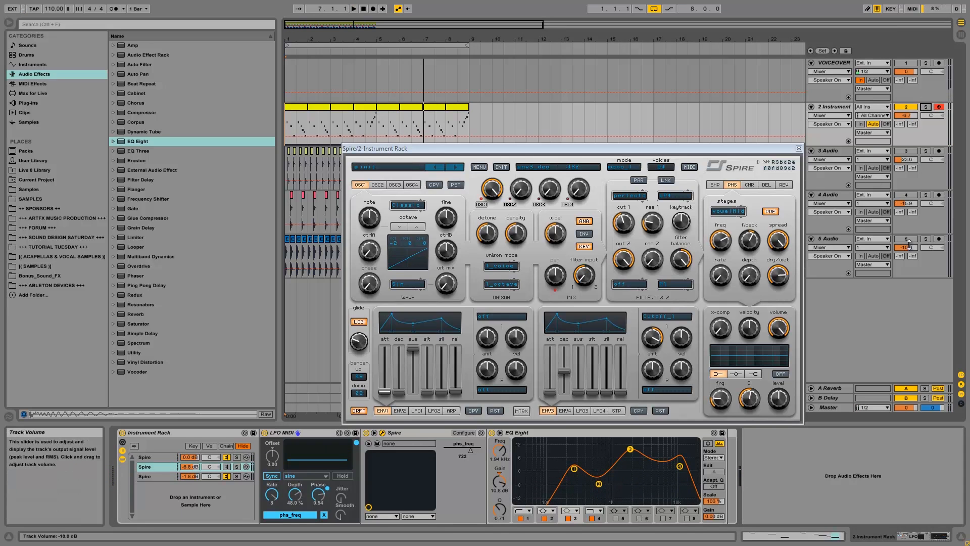
key("space")
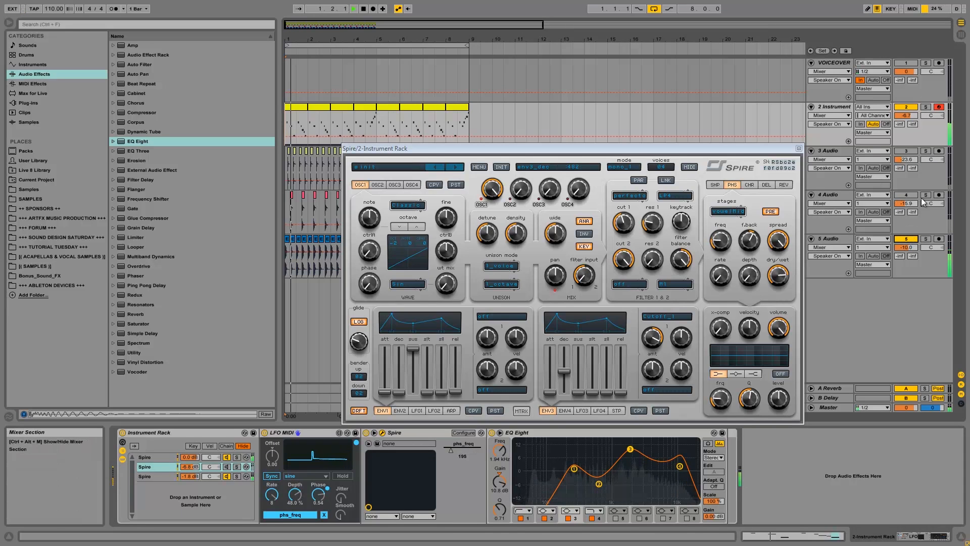
left_click_drag(915, 119, 915, 120)
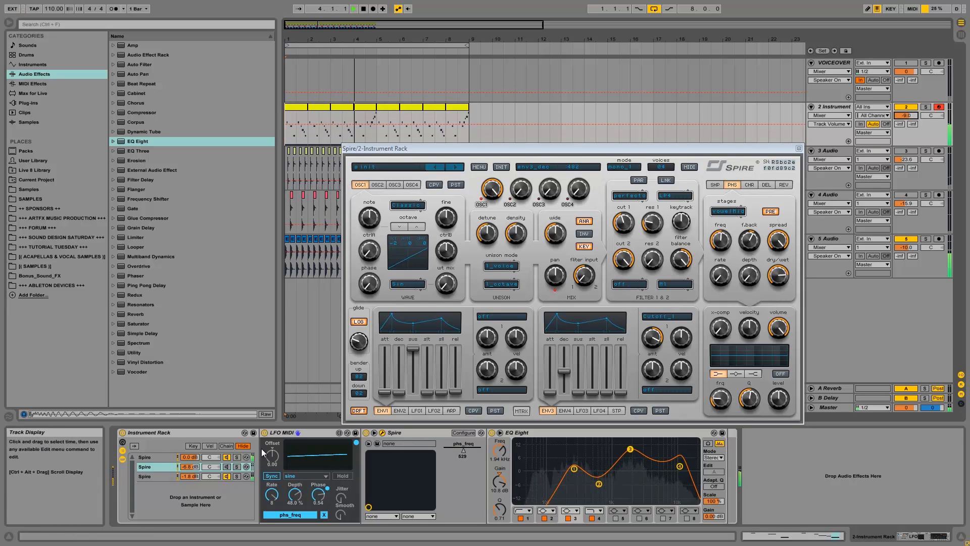
Set oscillator 1's octave to -2 in the first chain's Spire and adjust the phase of that chain's LFO MIDI
left_click(159, 457)
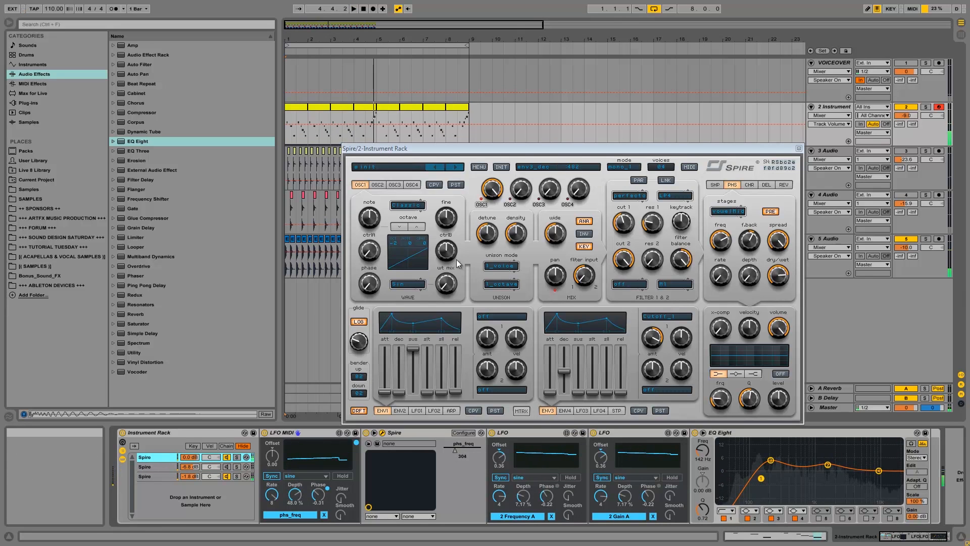
left_click(399, 227)
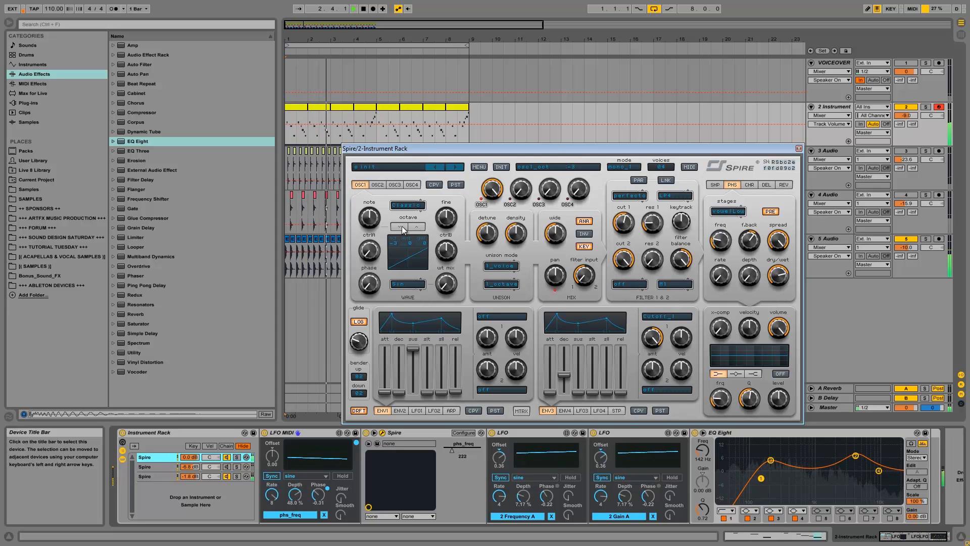
left_click_drag(318, 495, 318, 481)
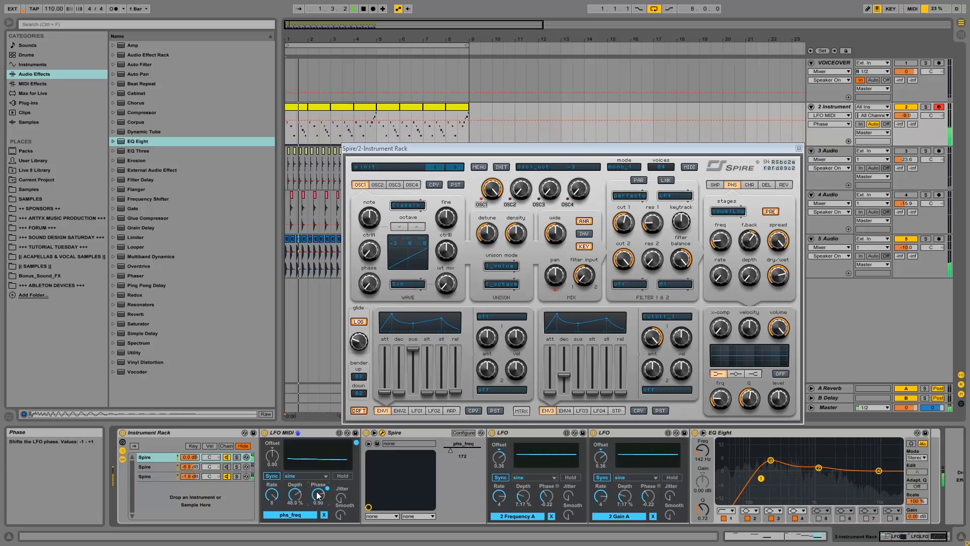
Lower the second chain's volume in the Instrument Rack and close the Spire window
left_click(230, 467)
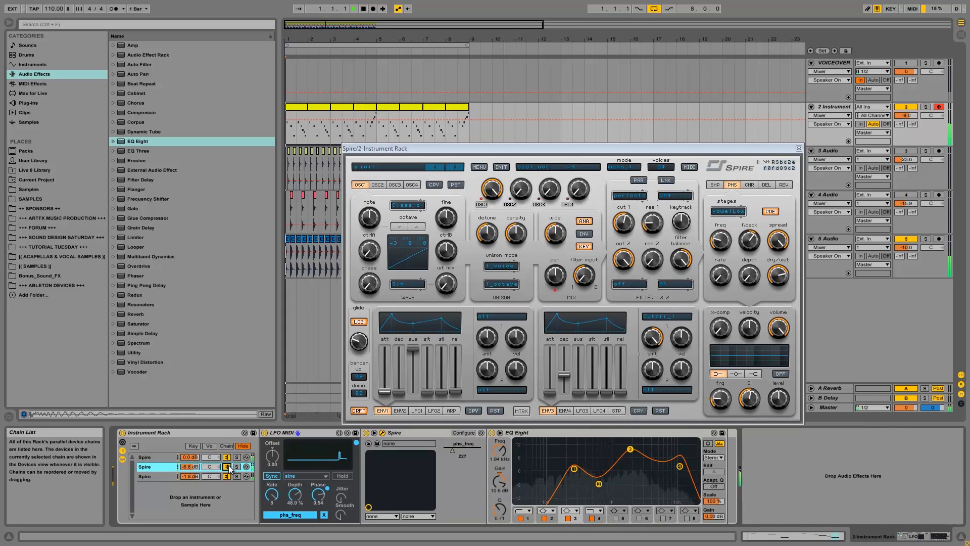
left_click_drag(199, 467, 199, 481)
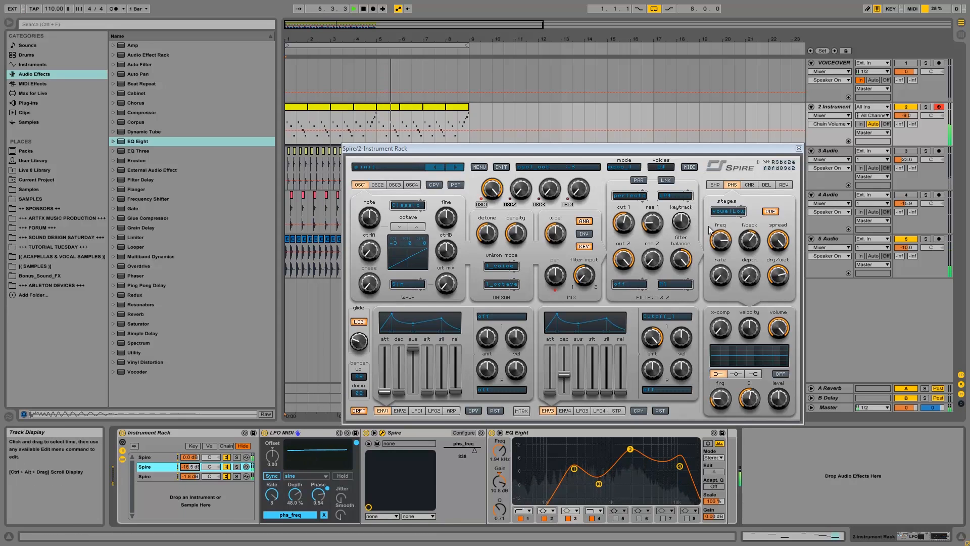
left_click(799, 149)
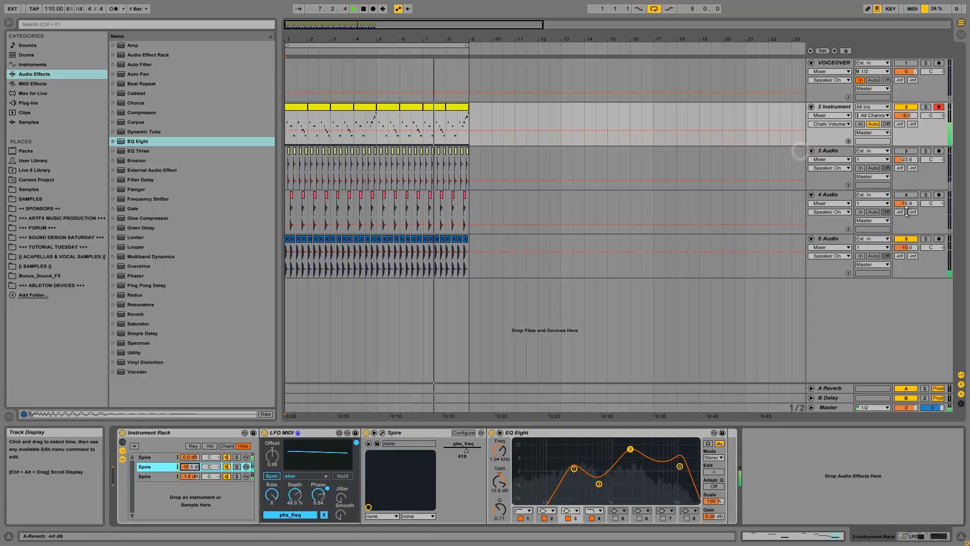
Enable 3 Audio and 4 Audio and balance the mix, with 4 Audio lowered, 3 Audio at -28.0 dB and 2 Instrument at -11.3 dB
left_click(907, 152)
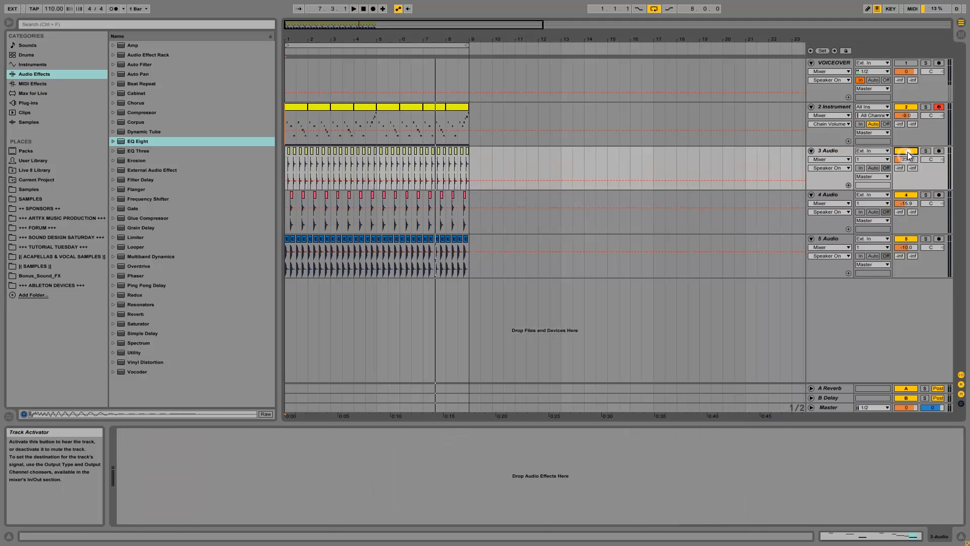
key("space")
left_click_drag(905, 201, 905, 202)
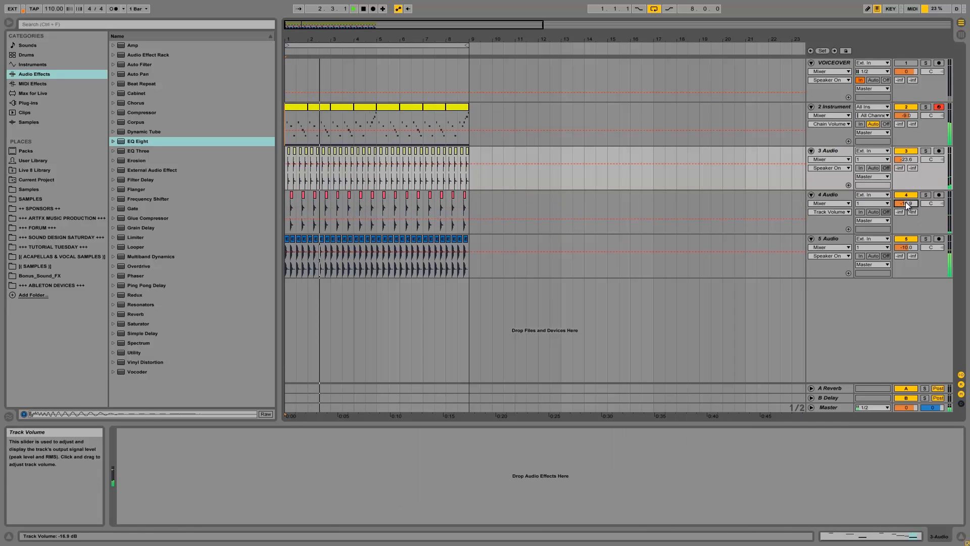
left_click_drag(907, 159, 907, 161)
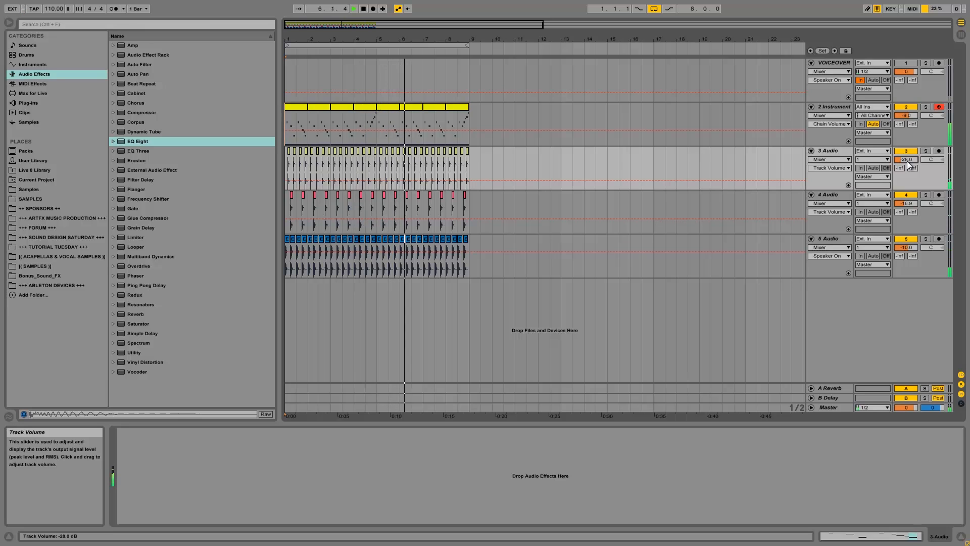
left_click_drag(911, 116, 912, 114)
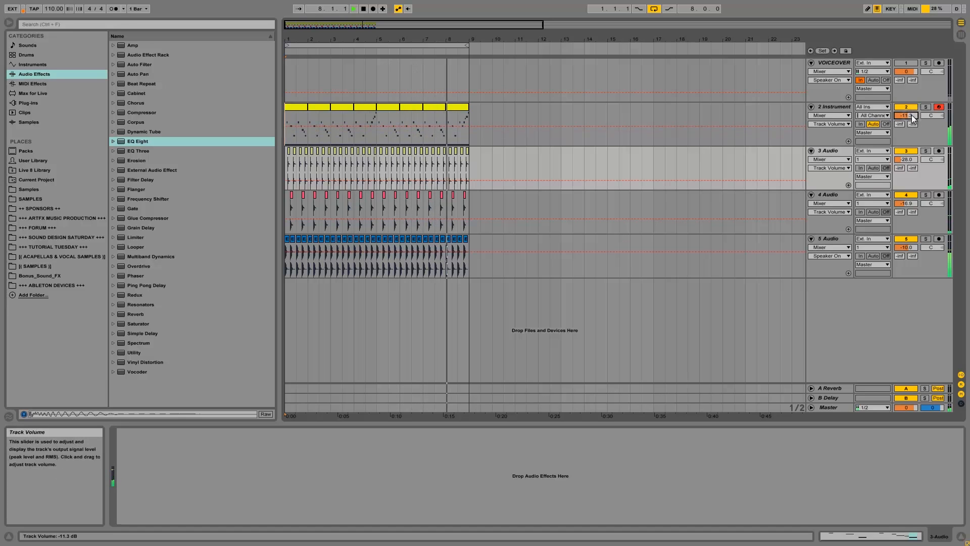
key("space")
Add a Compressor audio effect after the Instrument Rack on the 2 Instrument track
left_click(130, 113)
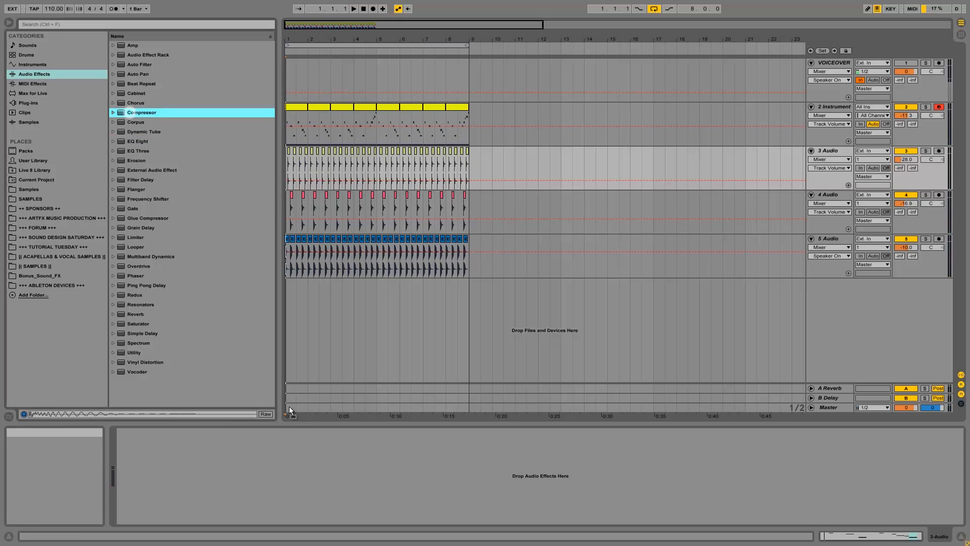
left_click(826, 108)
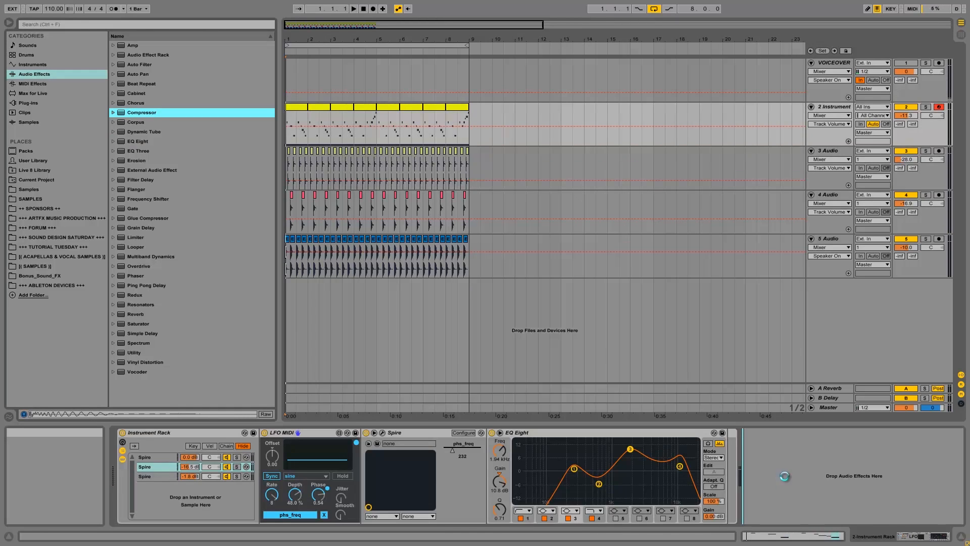
left_click_drag(784, 476, 785, 476)
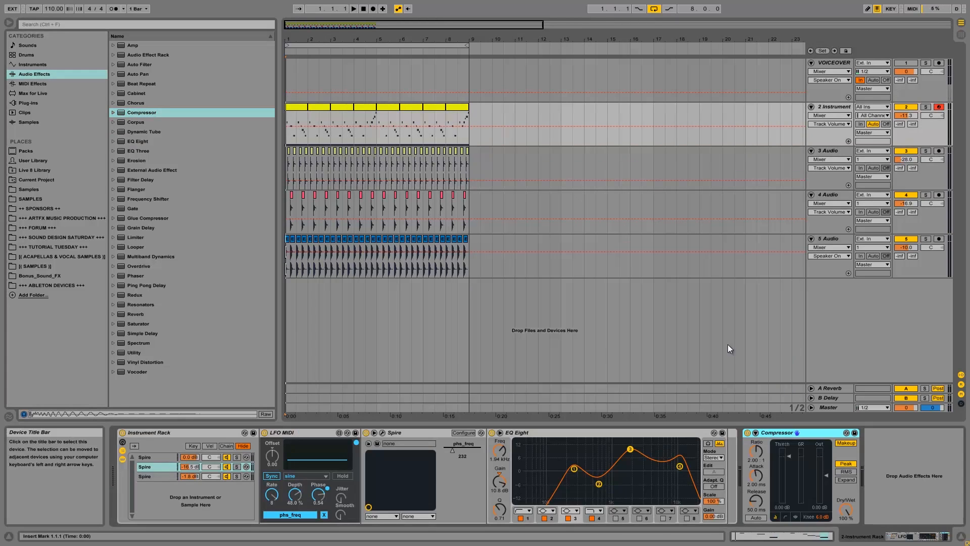
Sidechain the Compressor to 5-Audio with its EQ at 1.27 kHz, a lowered threshold, 0.01 ms attack and 73.9 ms release
left_click(756, 434)
left_click(758, 457)
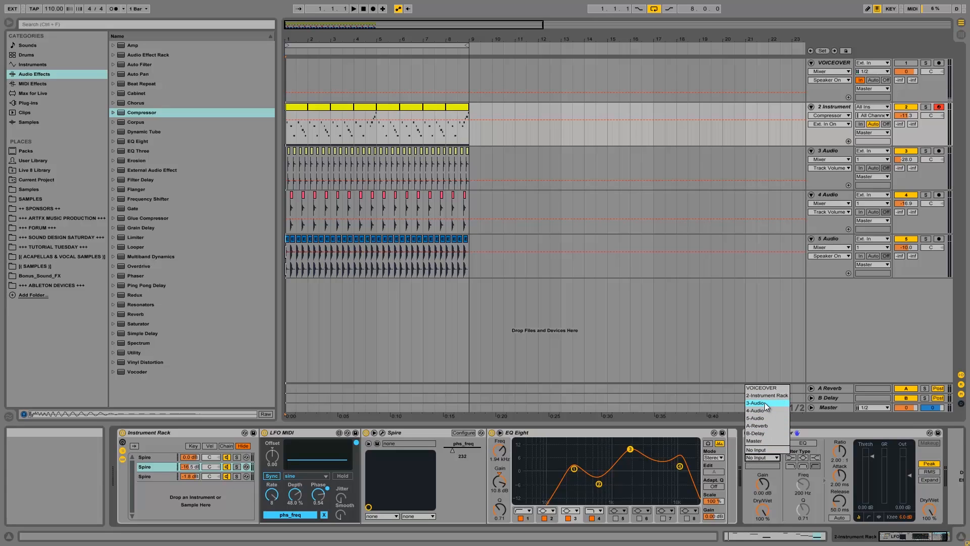
left_click(766, 426)
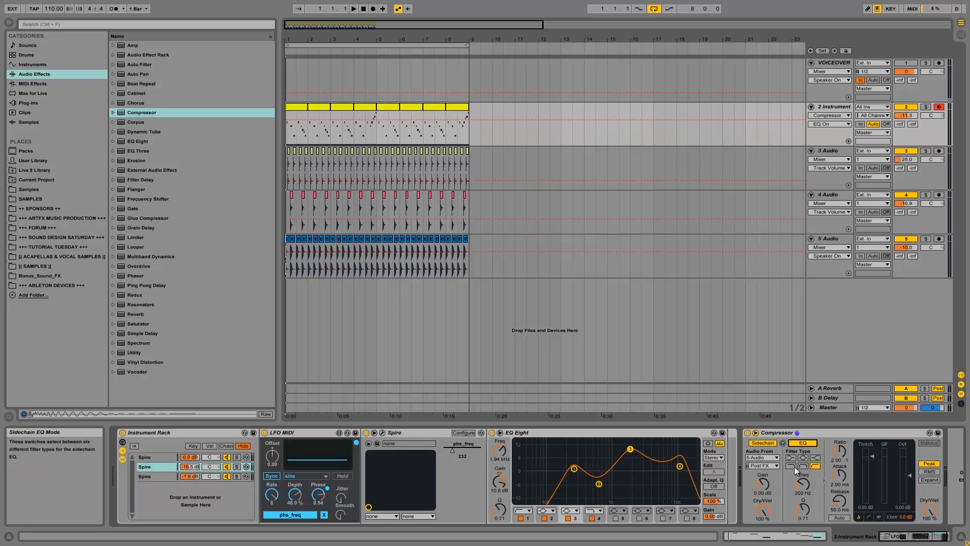
left_click_drag(802, 486, 802, 485)
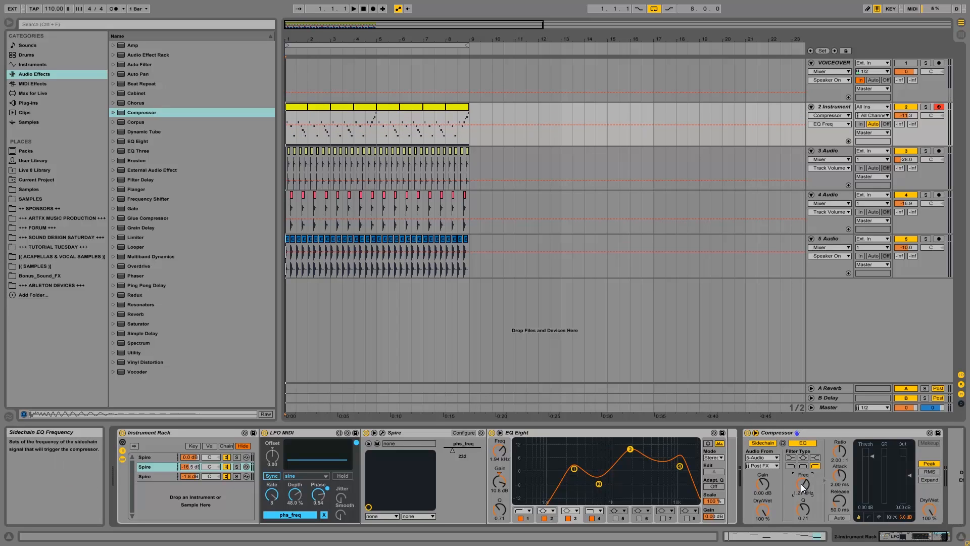
left_click_drag(872, 458, 841, 501)
key("space")
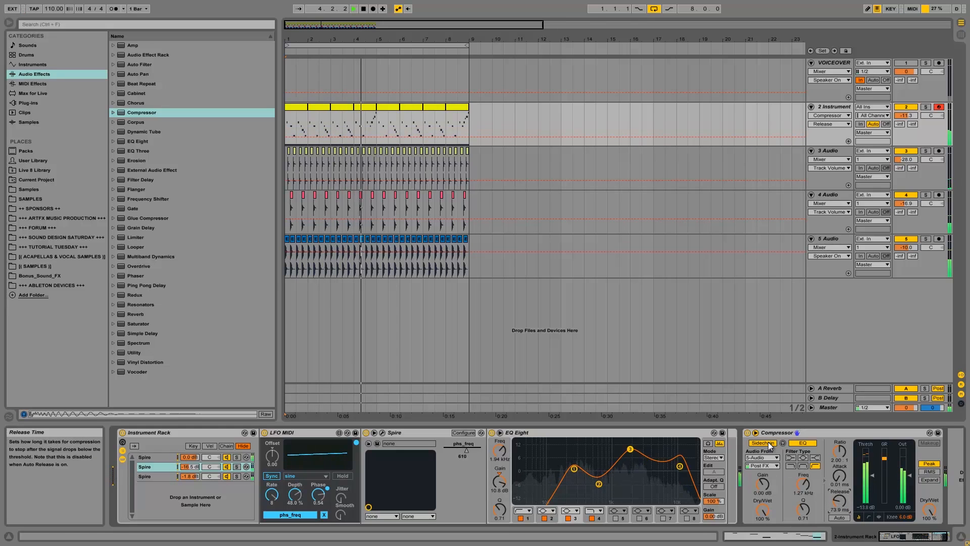
Insert a Glue Compressor before the Compressor with -13.2 dB threshold, 3.65 dB makeup and soft clipping, and lower the track volume to -13.6 dB
left_click(130, 218)
left_click_drag(671, 415, 740, 460)
mouse_move(814, 498)
left_mouse_down()
mouse_move(802, 496)
mouse_move(827, 505)
mouse_move(808, 510)
left_mouse_up()
left_click(865, 450)
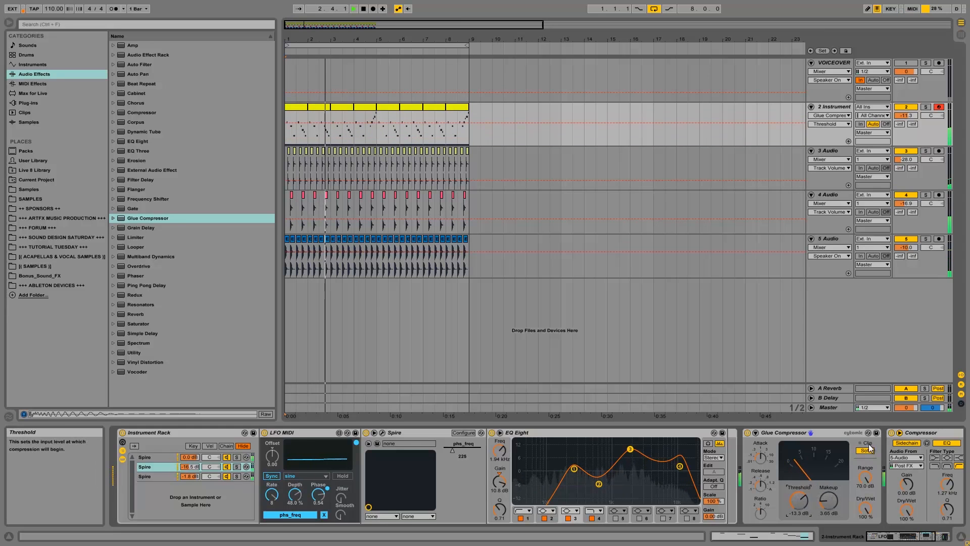
left_click_drag(908, 115, 908, 121)
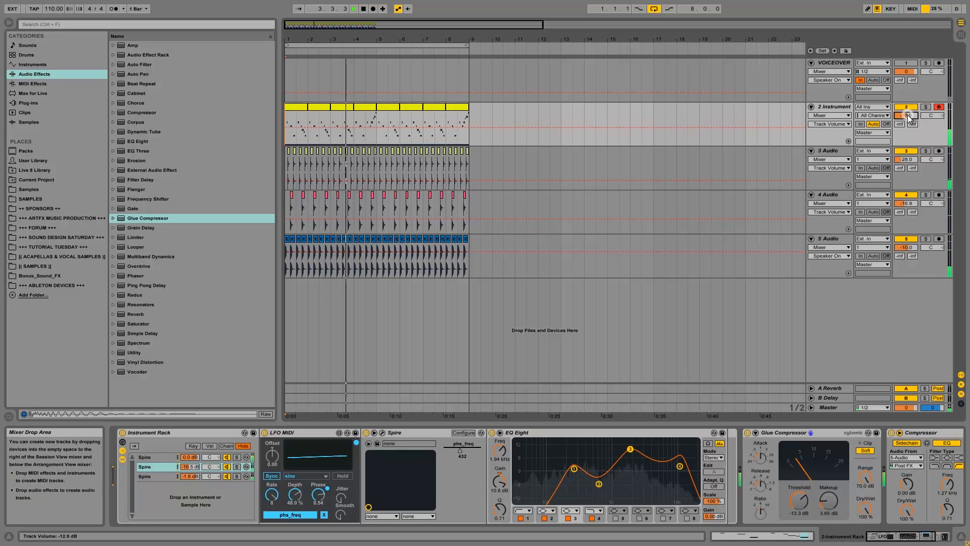
Close the TapeIt 2 window on the master track, set the project tempo to 128 BPM and play the loop
left_click(831, 407)
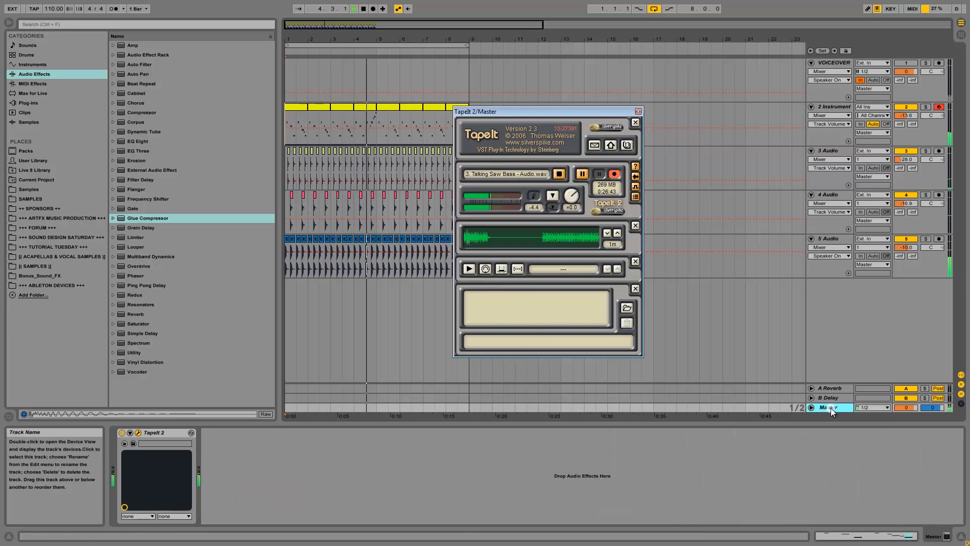
left_click(638, 111)
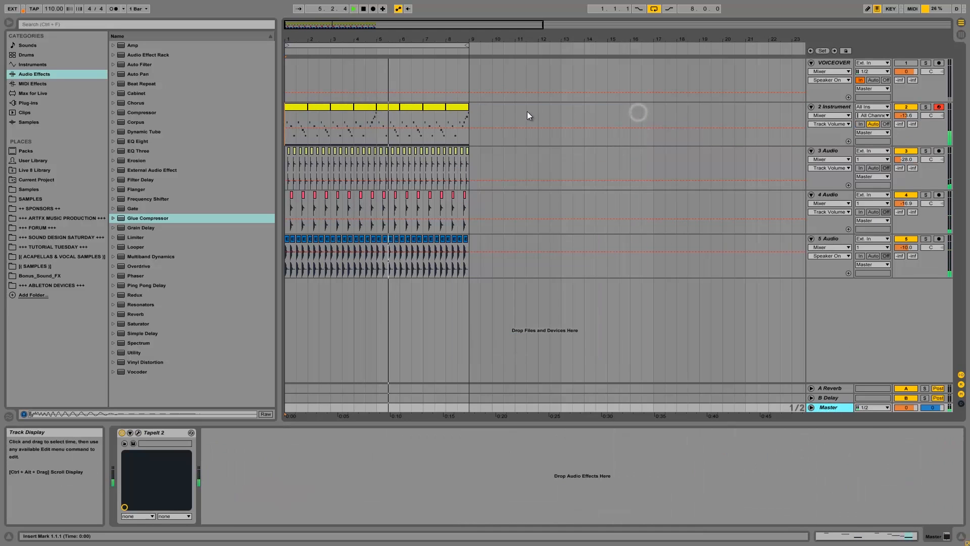
left_click(44, 7)
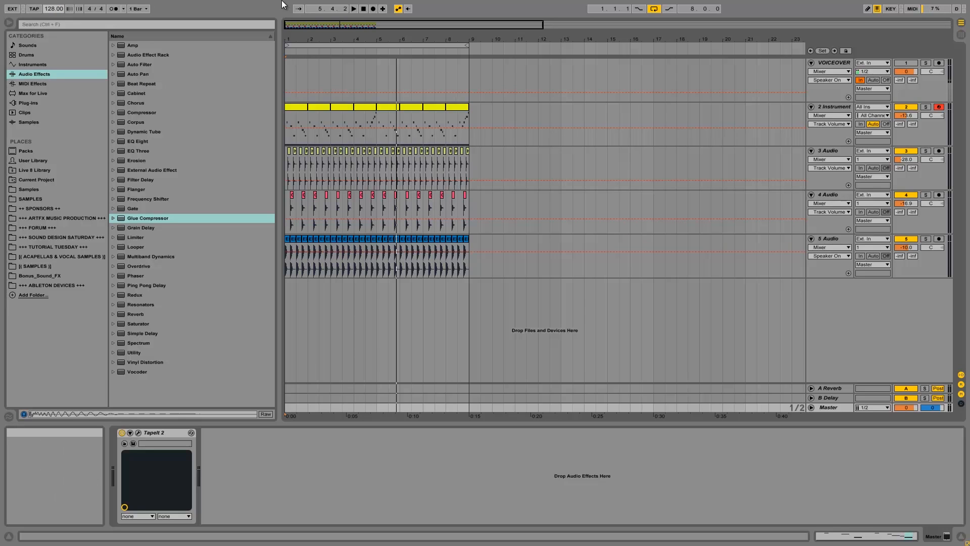
key("space")
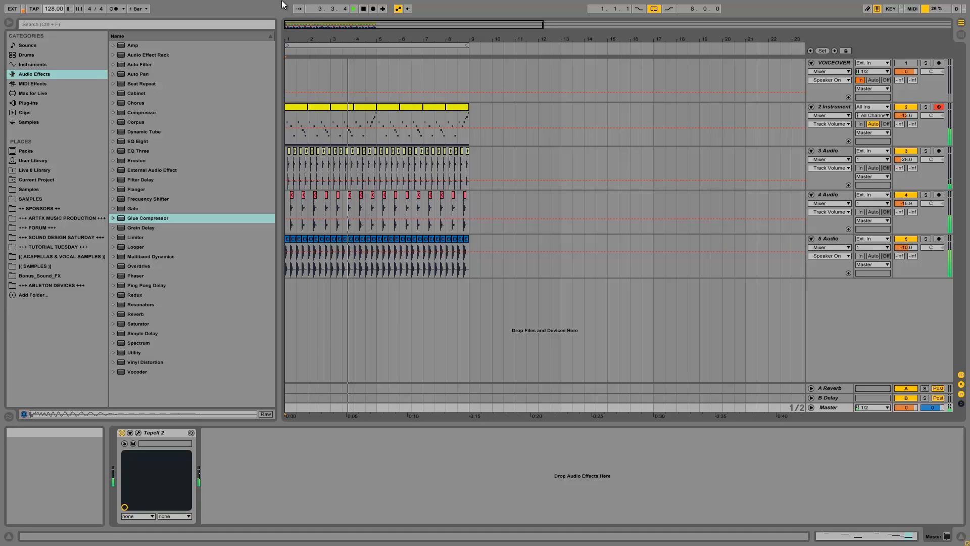
Mute 3 Audio and 4 Audio and show the devices of the 2 Instrument track
left_click(904, 152)
left_click(904, 151)
left_click(902, 196)
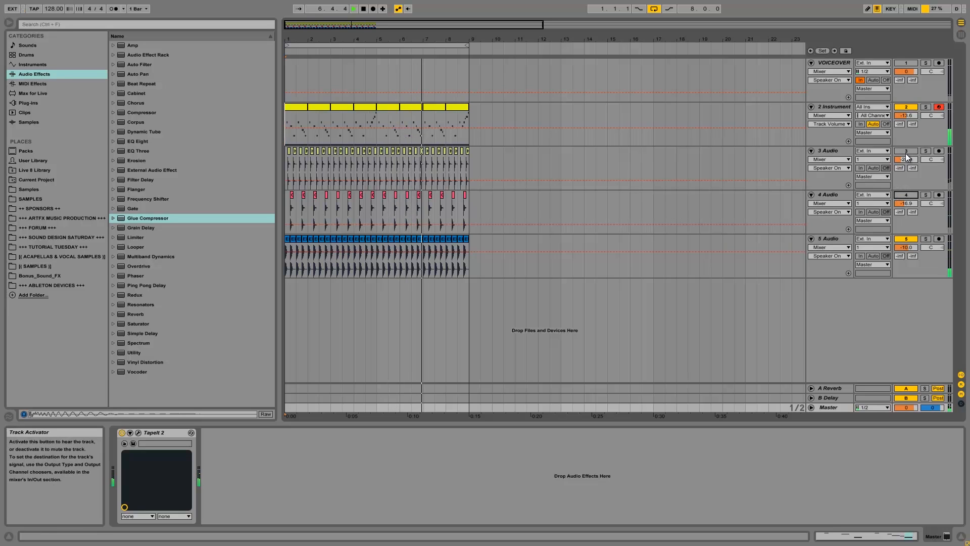
left_click(839, 107)
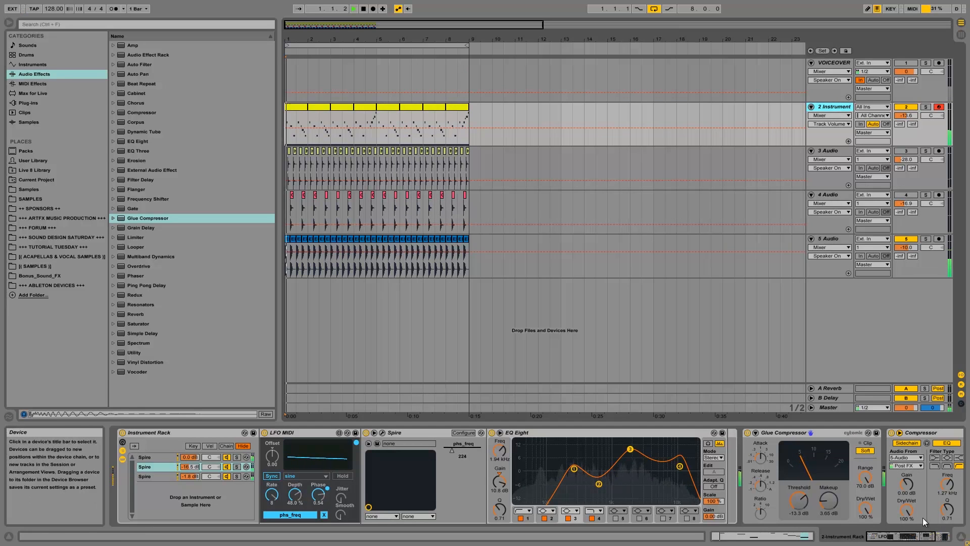
Lower the sidechained Compressor's threshold drastically on the 2 Instrument track
left_click(941, 538)
left_click_drag(836, 468, 835, 516)
left_click(835, 516)
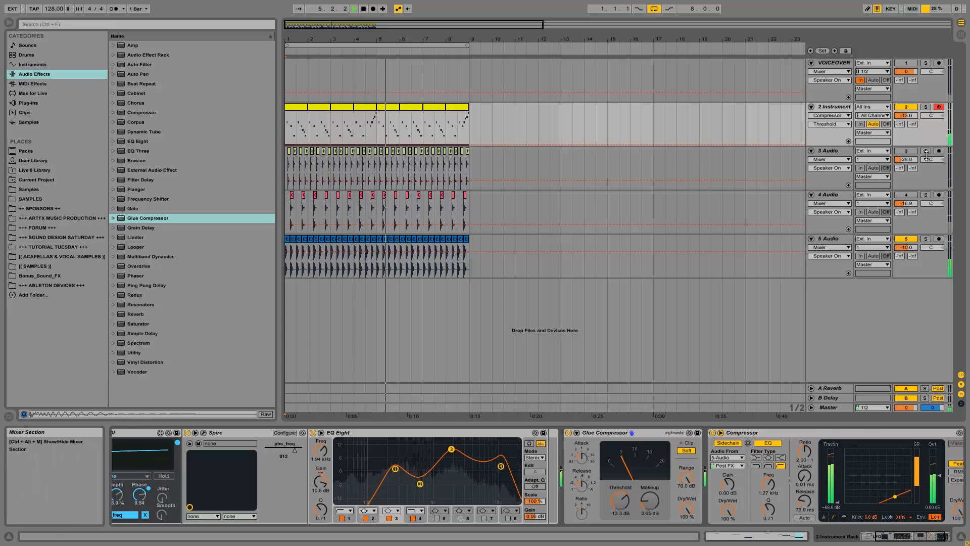
Unmute 4 Audio and 3 Audio and restart the loop from the beginning
left_click(907, 159)
left_click(905, 195)
key("space")
key("space")
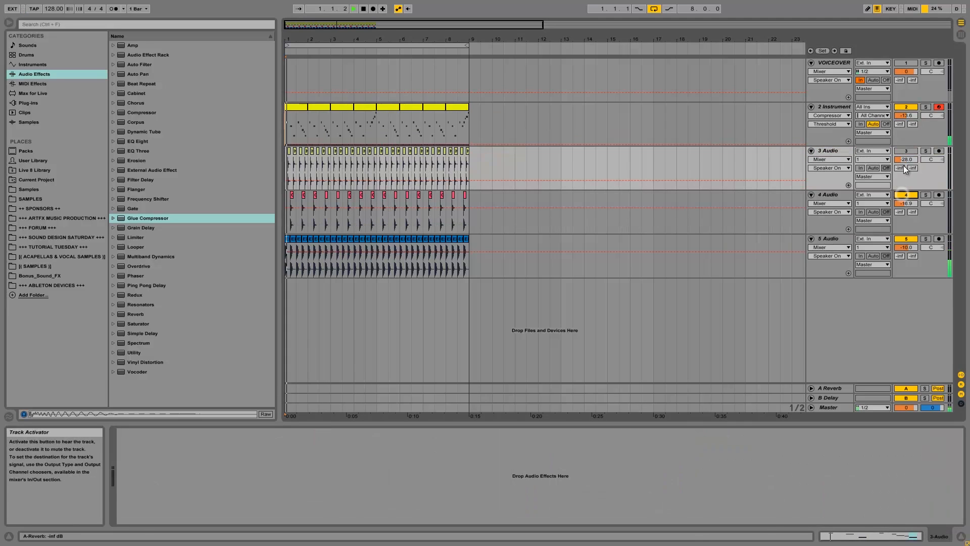
left_click(906, 151)
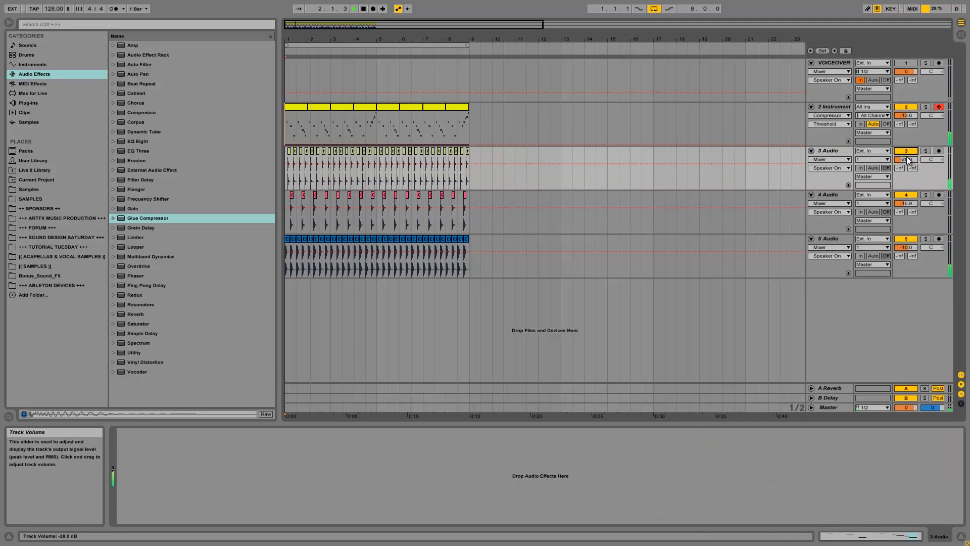
Raise the Compressor's threshold on the 2 Instrument track to a moderate level, and stop playback
left_click(835, 107)
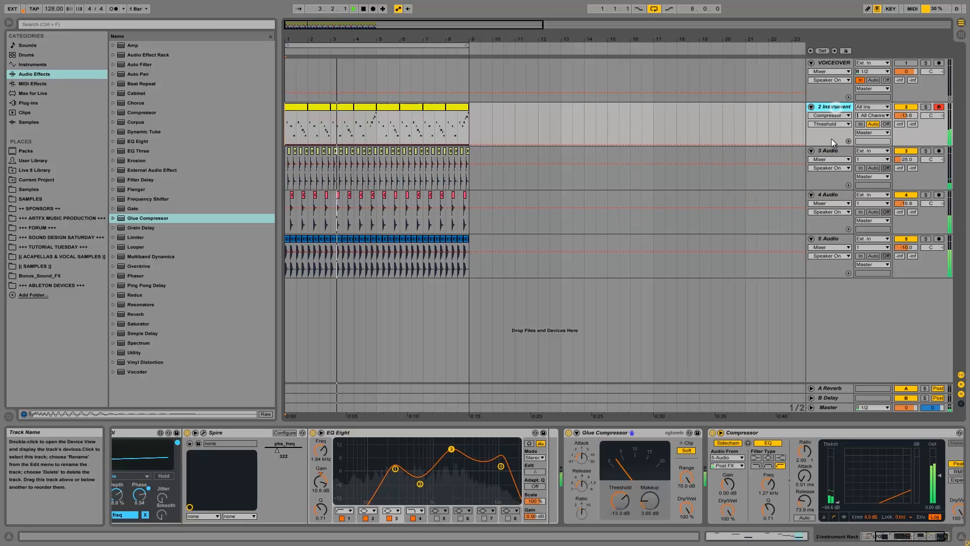
left_click_drag(838, 503, 835, 491)
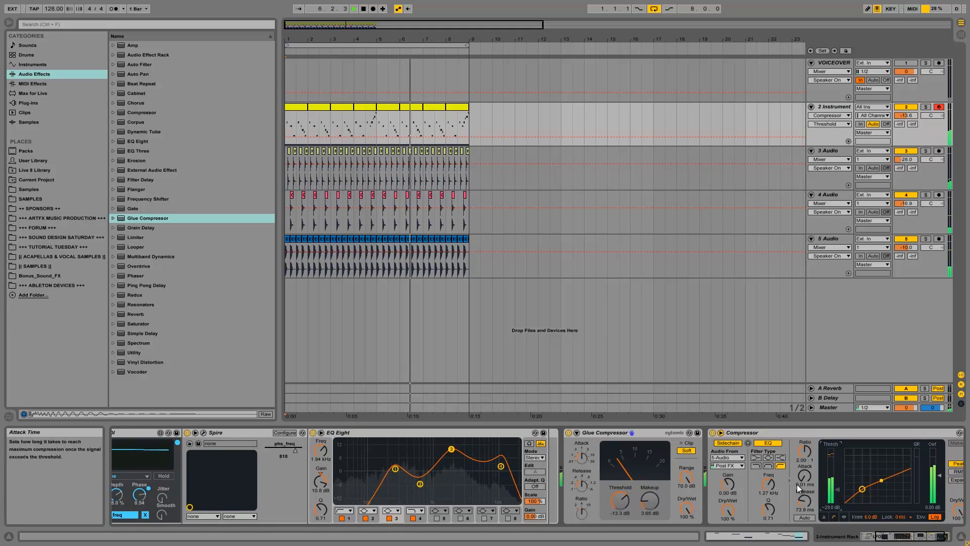
key("space")
Set the project tempo to 110 BPM, play the loop and bring the Instrument Rack's chains into view
left_click(52, 8)
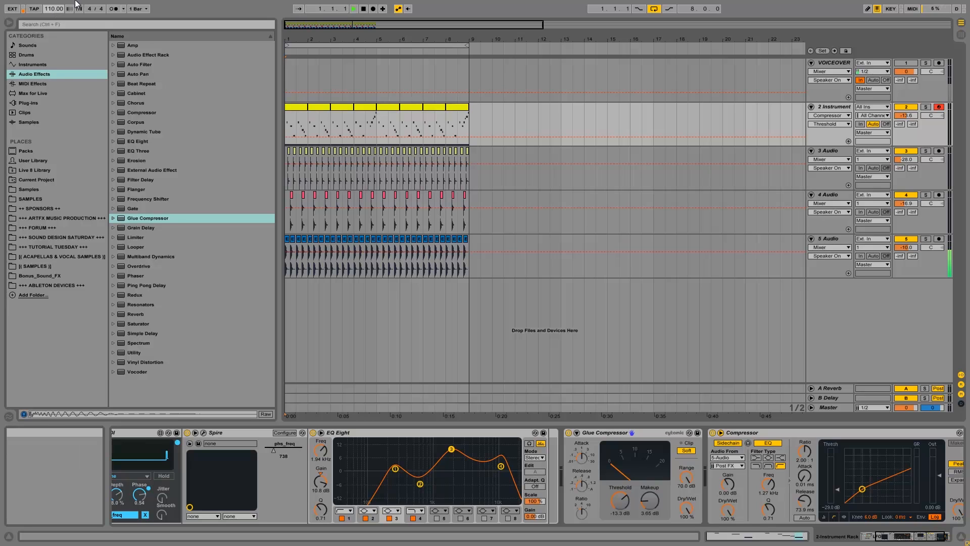
key("space")
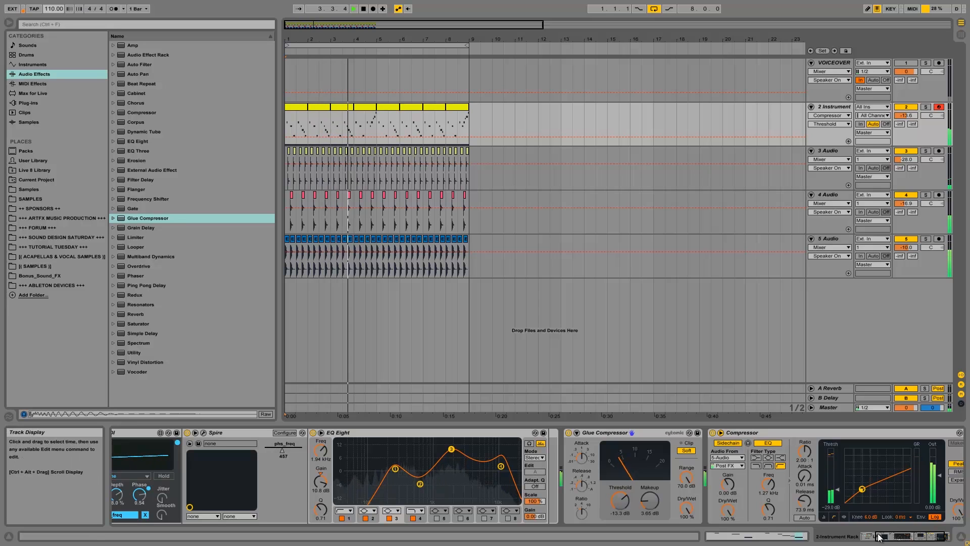
left_click_drag(889, 536, 865, 536)
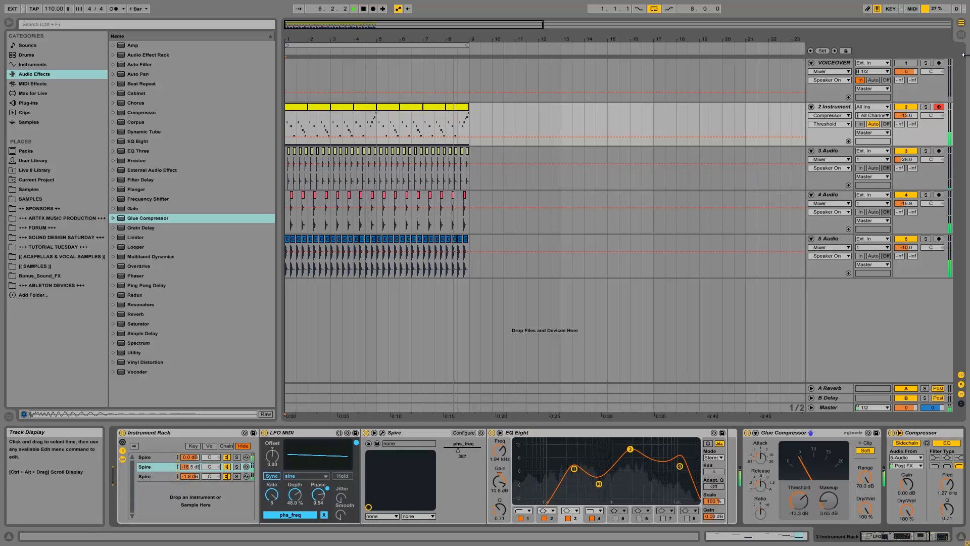
Stop playback and solo the 2 Instrument track
key("space")
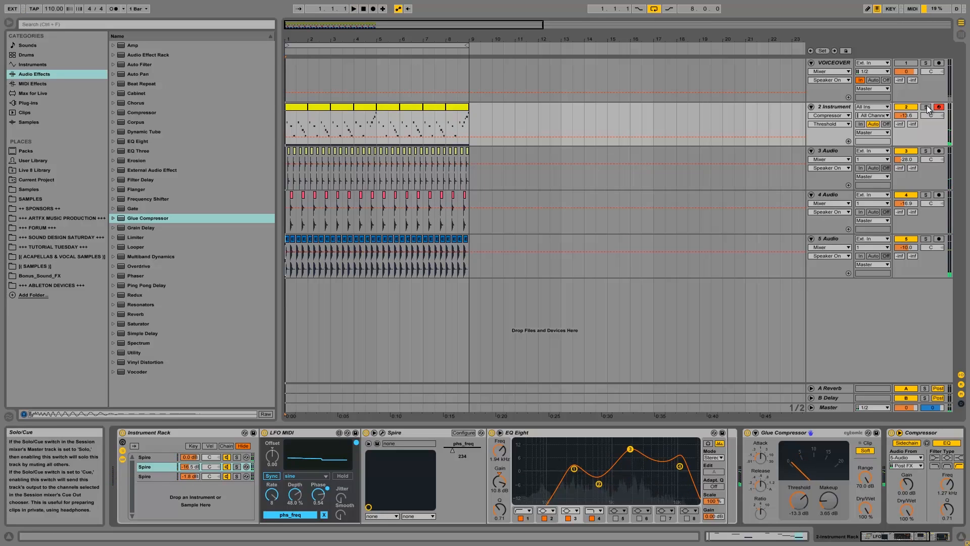
left_click(927, 108)
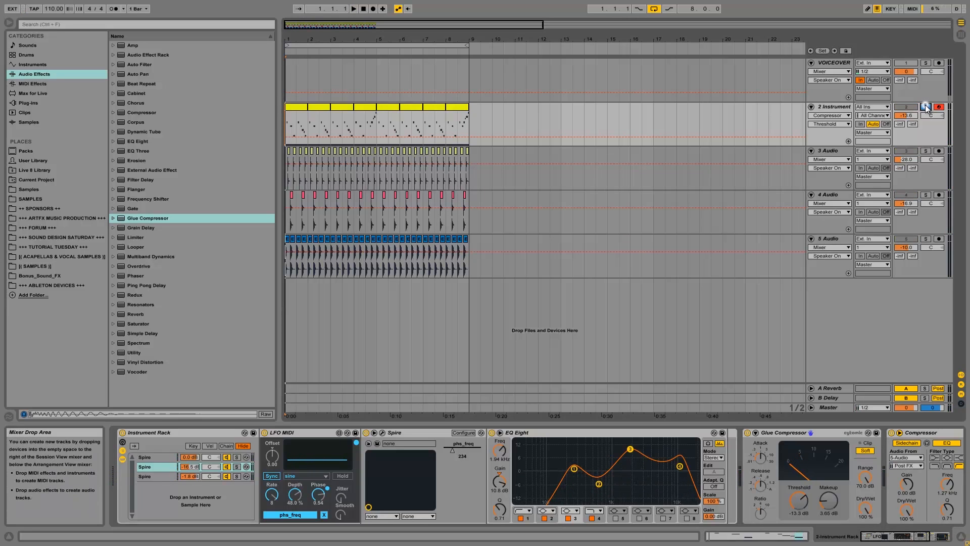